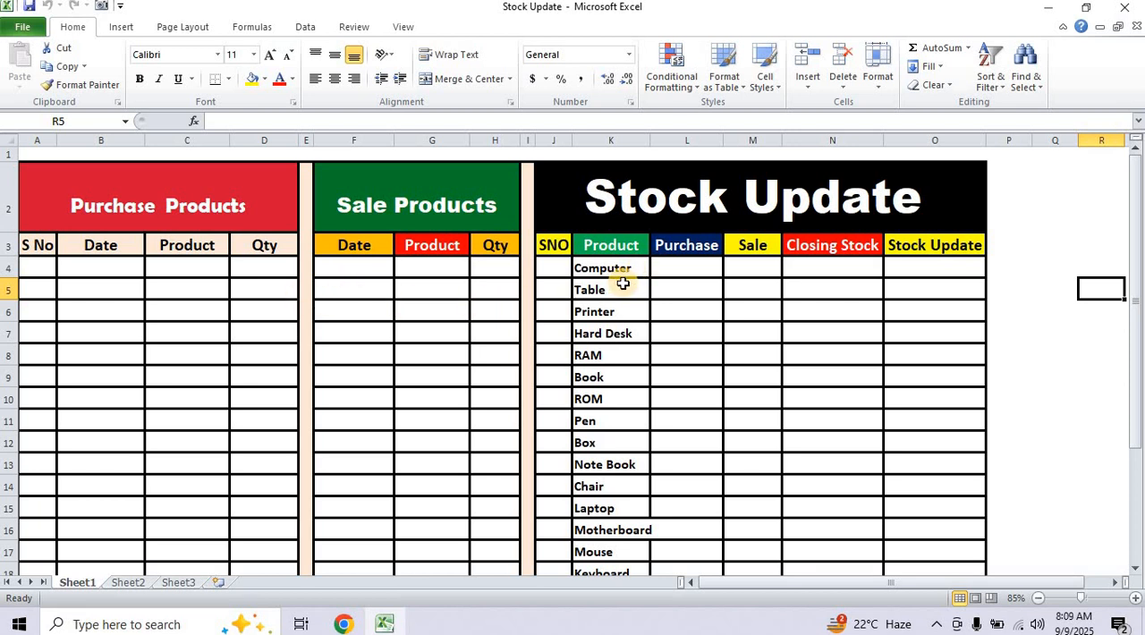
Add a List data validation to cell C4 under Purchase Products, using the product column =$K$4:$K$533 as source.
{"action": "scroll", "coordinate": [623, 284], "scroll_direction": "down", "scroll_amount": 4}
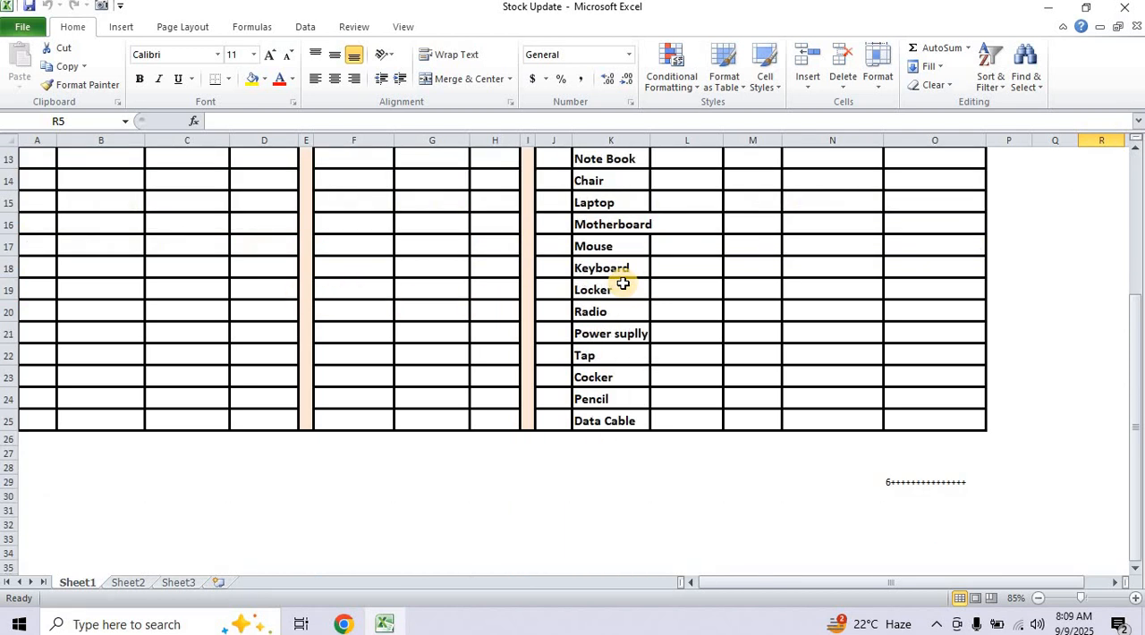
{"action": "scroll", "coordinate": [623, 284], "scroll_direction": "up", "scroll_amount": 4}
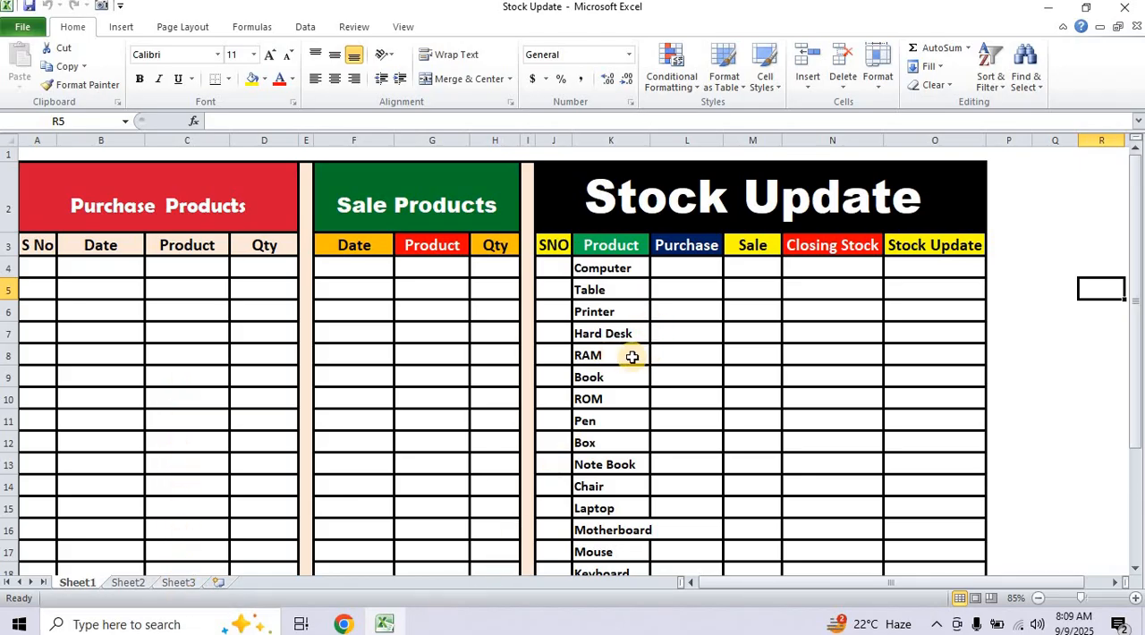
{"action": "left_click", "coordinate": [195, 269]}
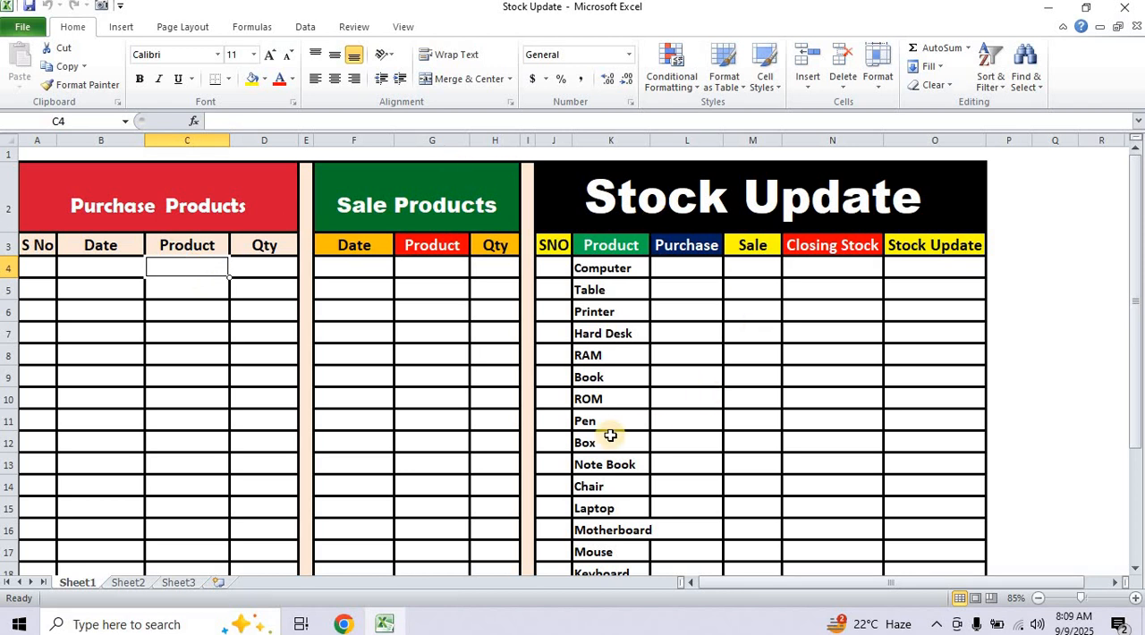
{"action": "left_click", "coordinate": [306, 26]}
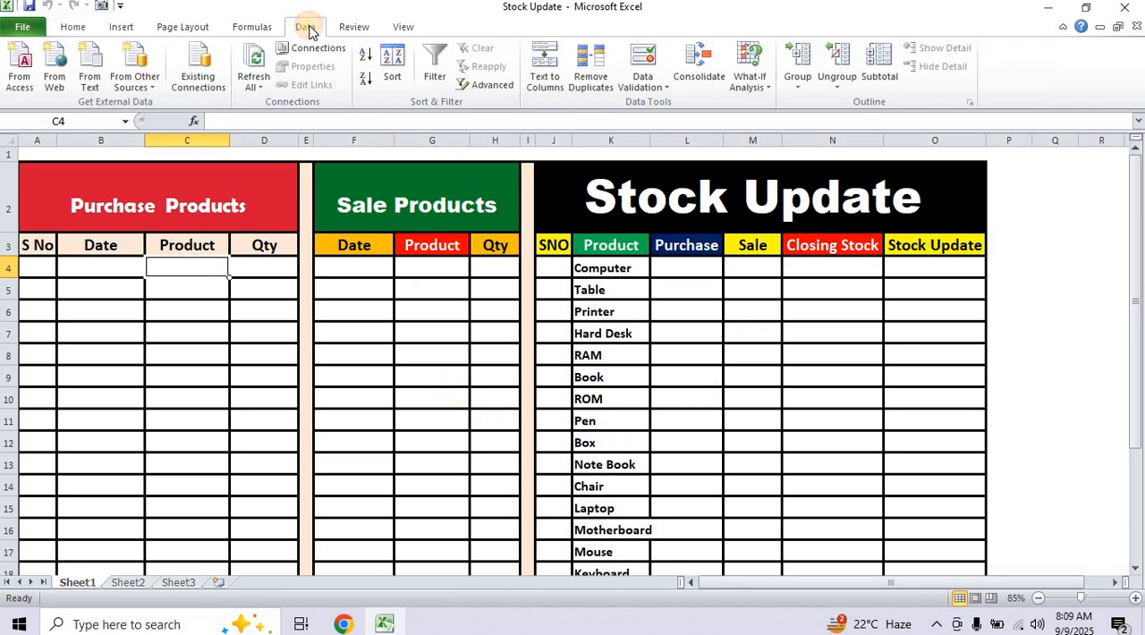
{"action": "left_click", "coordinate": [647, 84]}
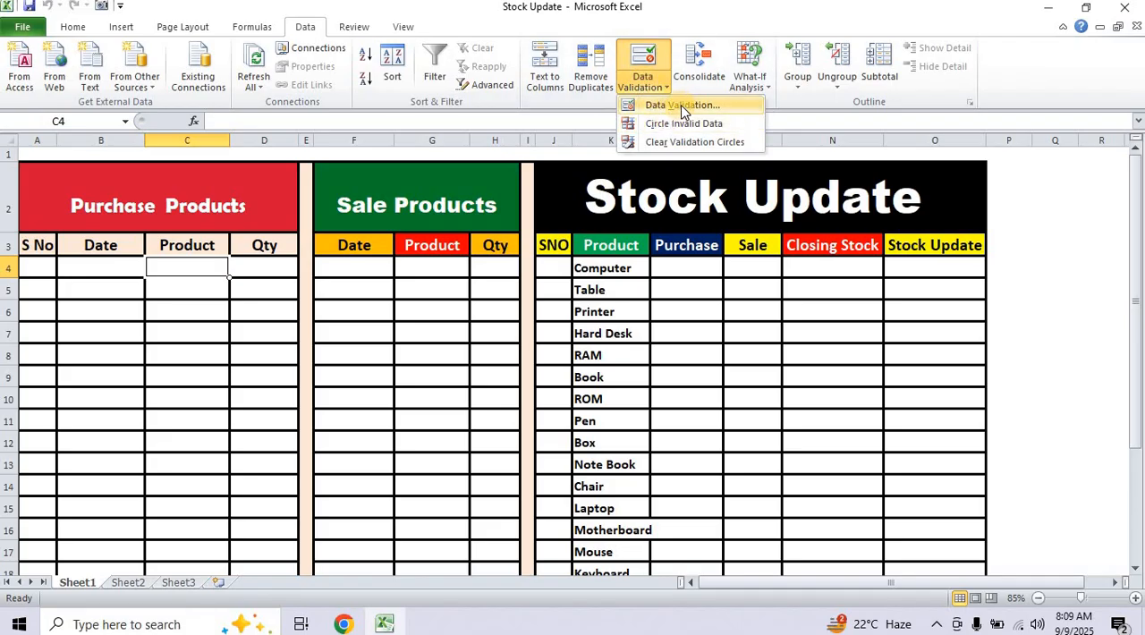
{"action": "left_click", "coordinate": [683, 106]}
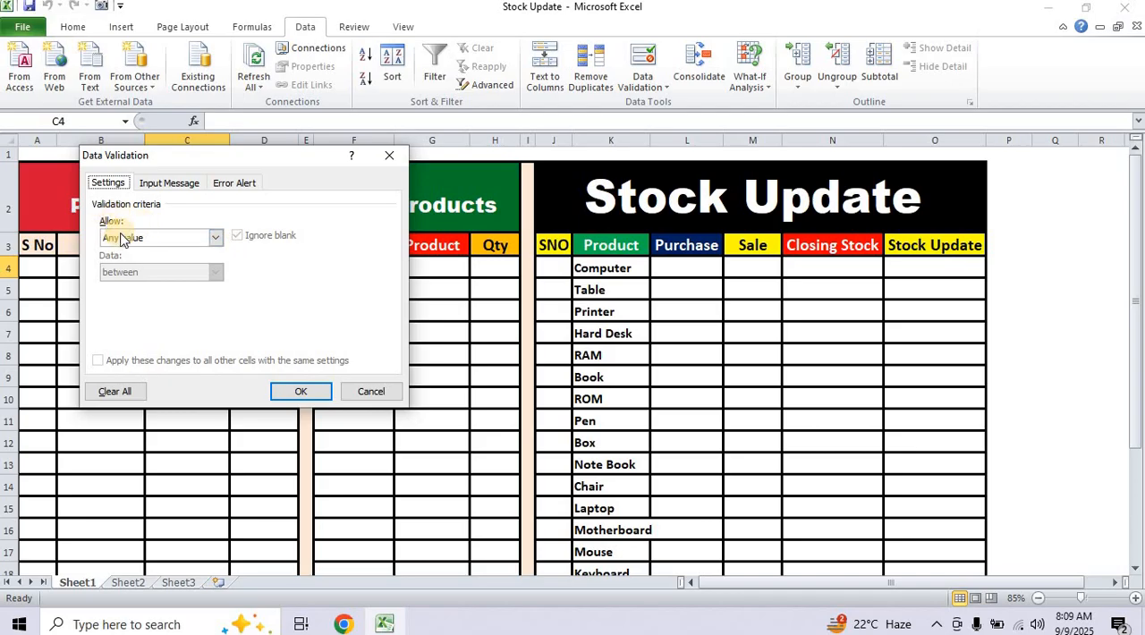
{"action": "left_click", "coordinate": [216, 238]}
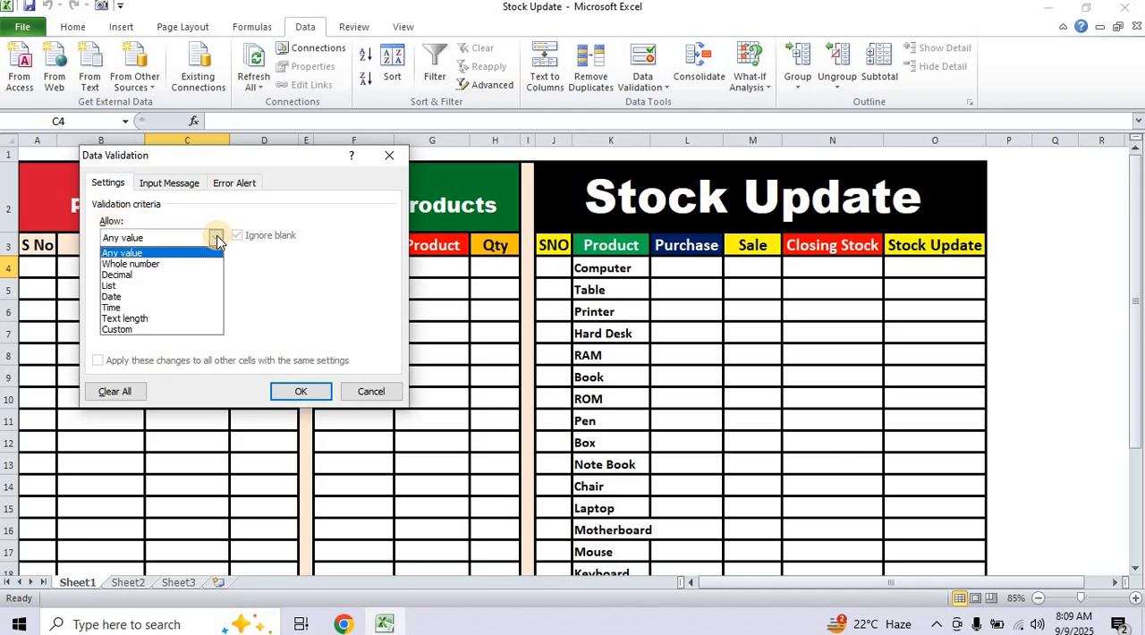
{"action": "left_click", "coordinate": [120, 286]}
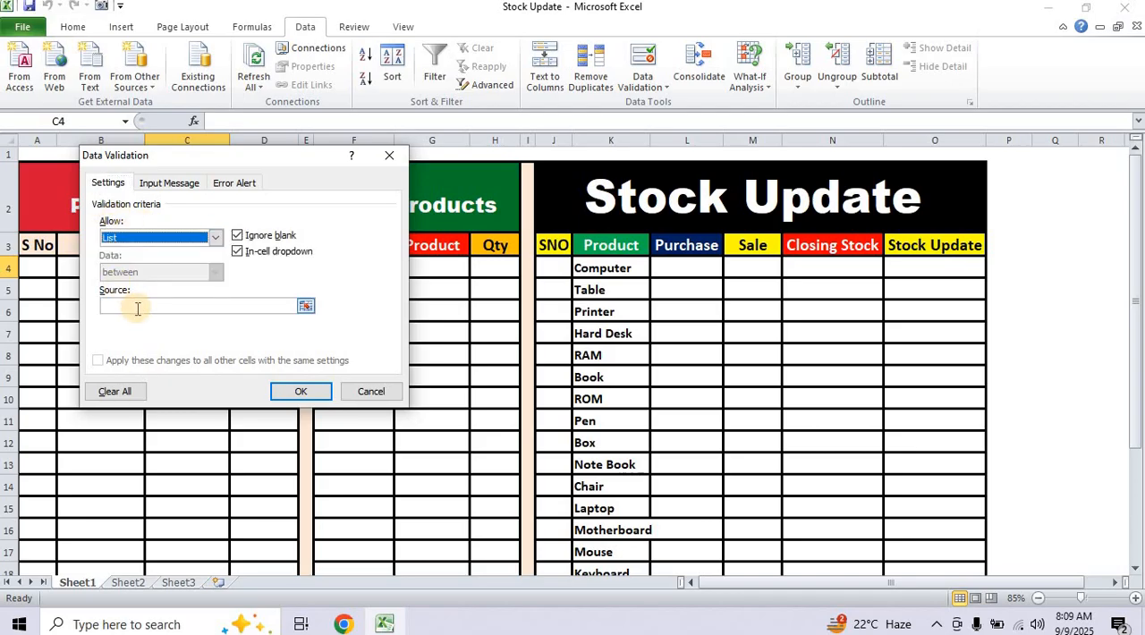
{"action": "left_click", "coordinate": [137, 308]}
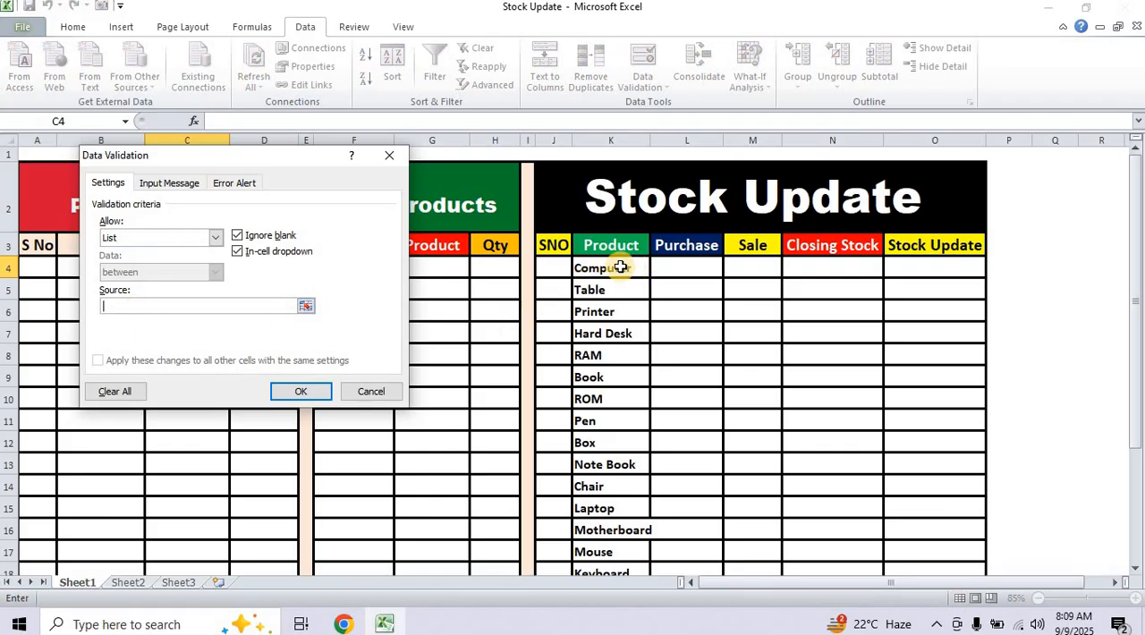
{"action": "left_click_drag", "start_coordinate": [620, 266], "coordinate": [596, 597]}
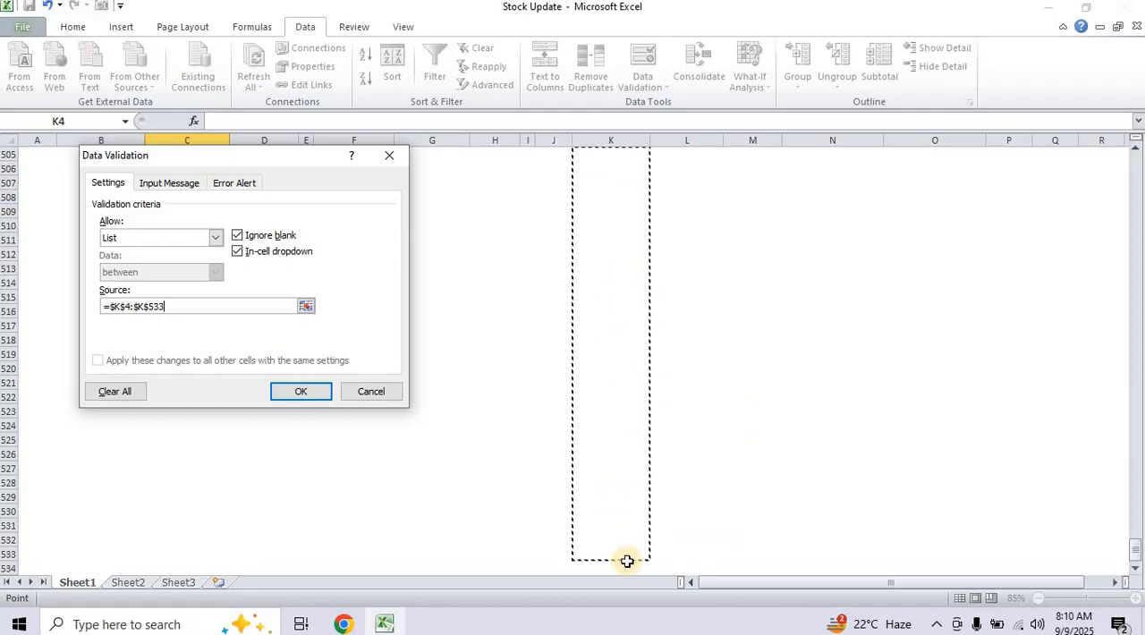
{"action": "left_click", "coordinate": [299, 393]}
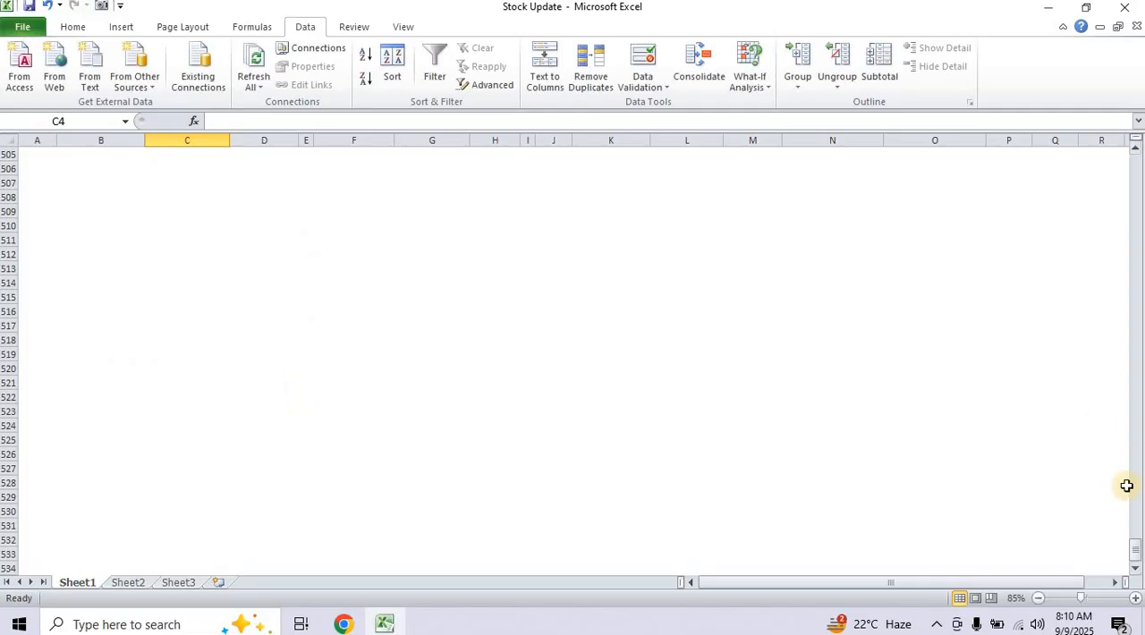
Check the product choices in C4's drop-down, then copy its validation down the purchase Product column to C25.
{"action": "left_click_drag", "start_coordinate": [1136, 561], "coordinate": [1128, 268]}
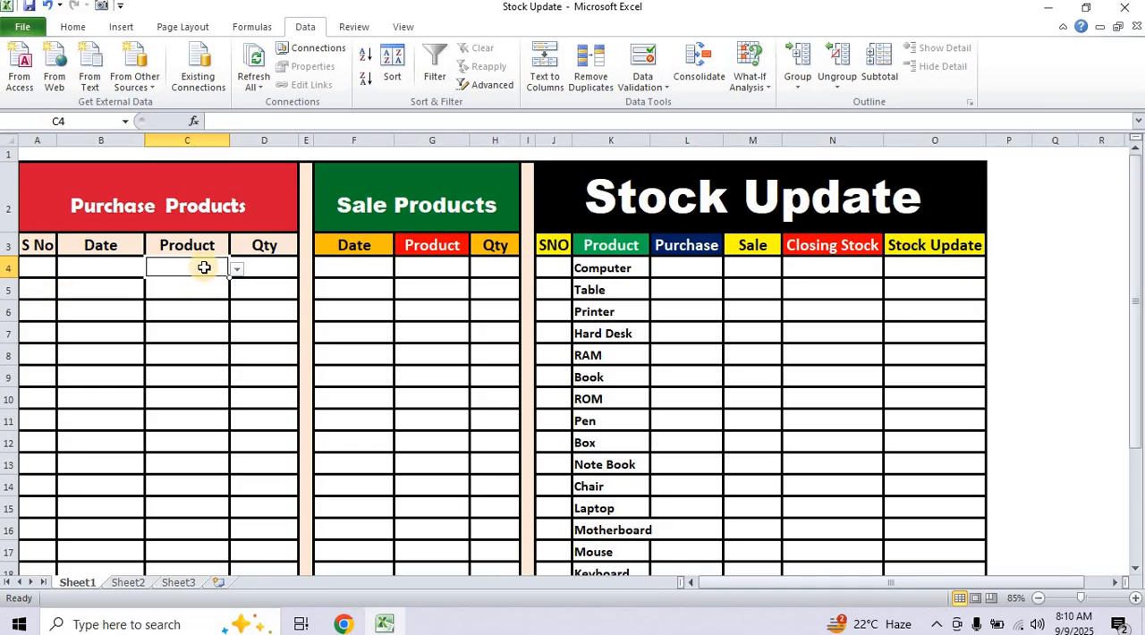
{"action": "left_click", "coordinate": [237, 271]}
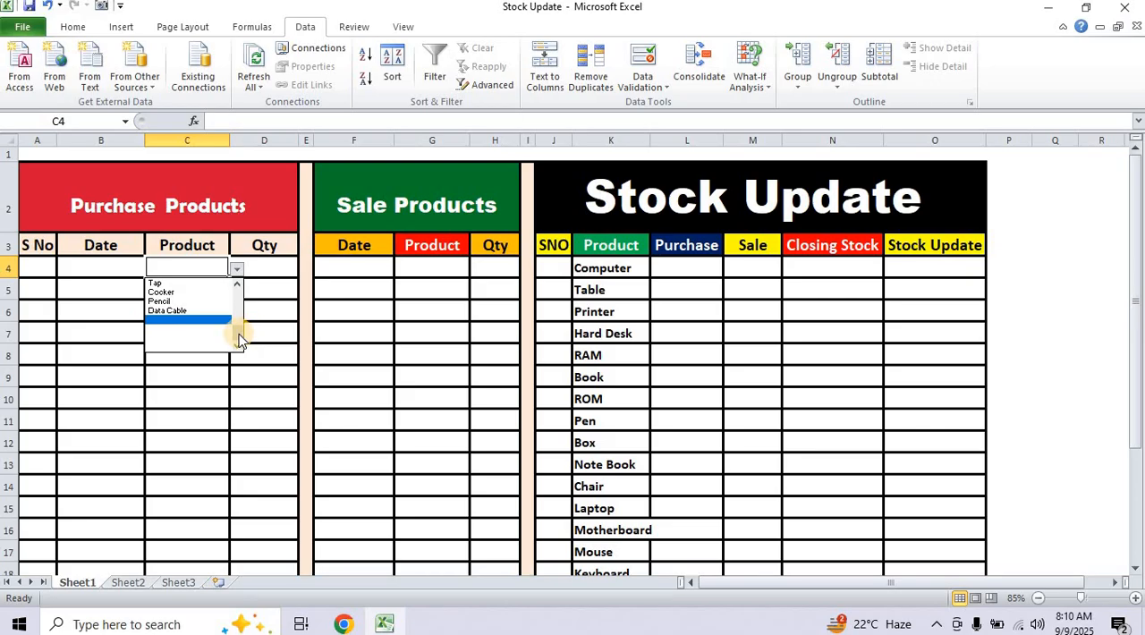
{"action": "left_click_drag", "start_coordinate": [240, 338], "coordinate": [242, 289]}
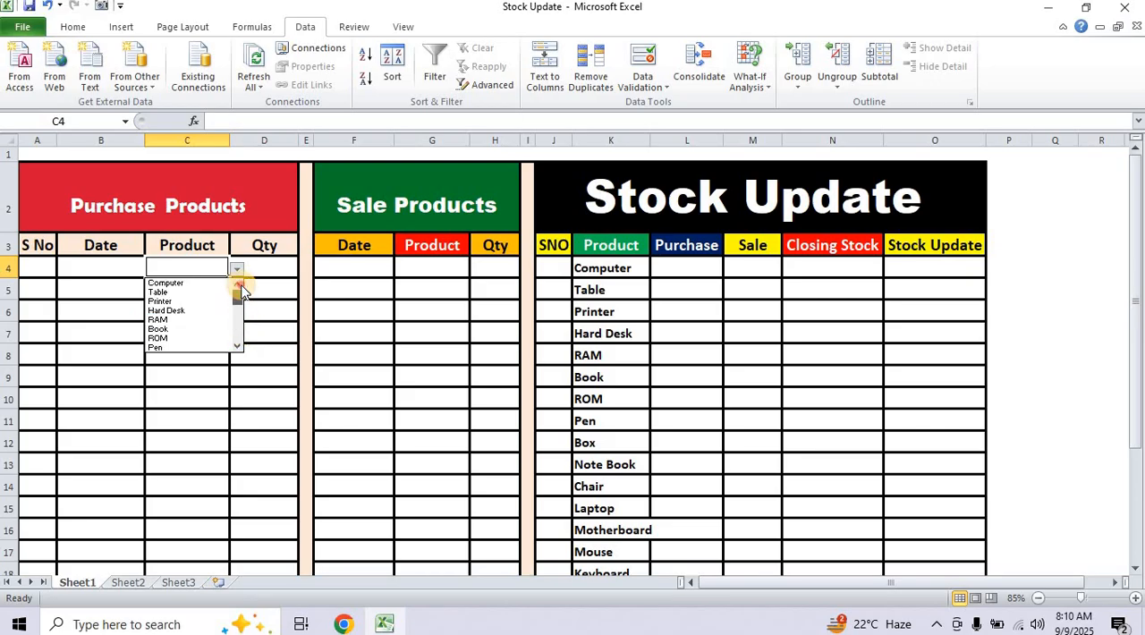
{"action": "left_click", "coordinate": [188, 387]}
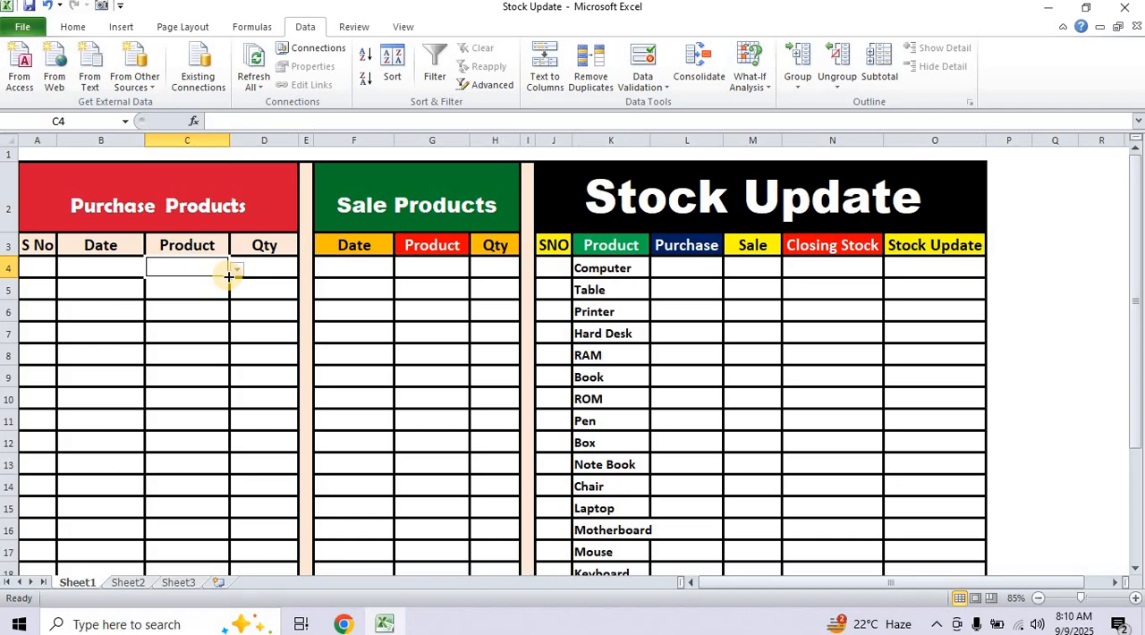
{"action": "left_click_drag", "start_coordinate": [229, 276], "coordinate": [192, 492]}
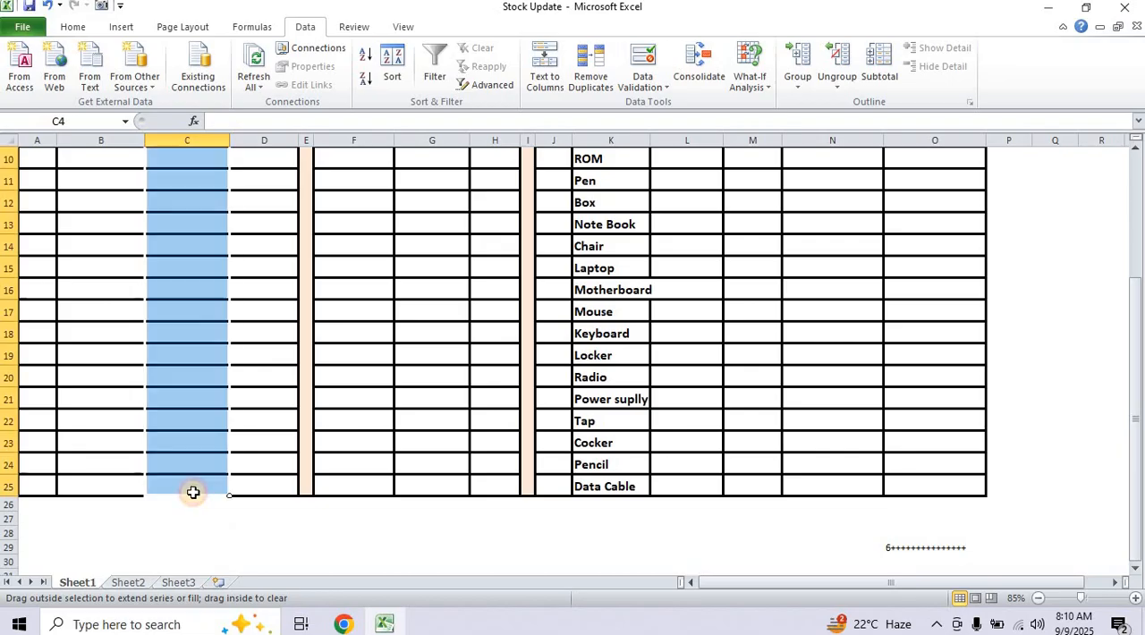
{"action": "left_click", "coordinate": [249, 463]}
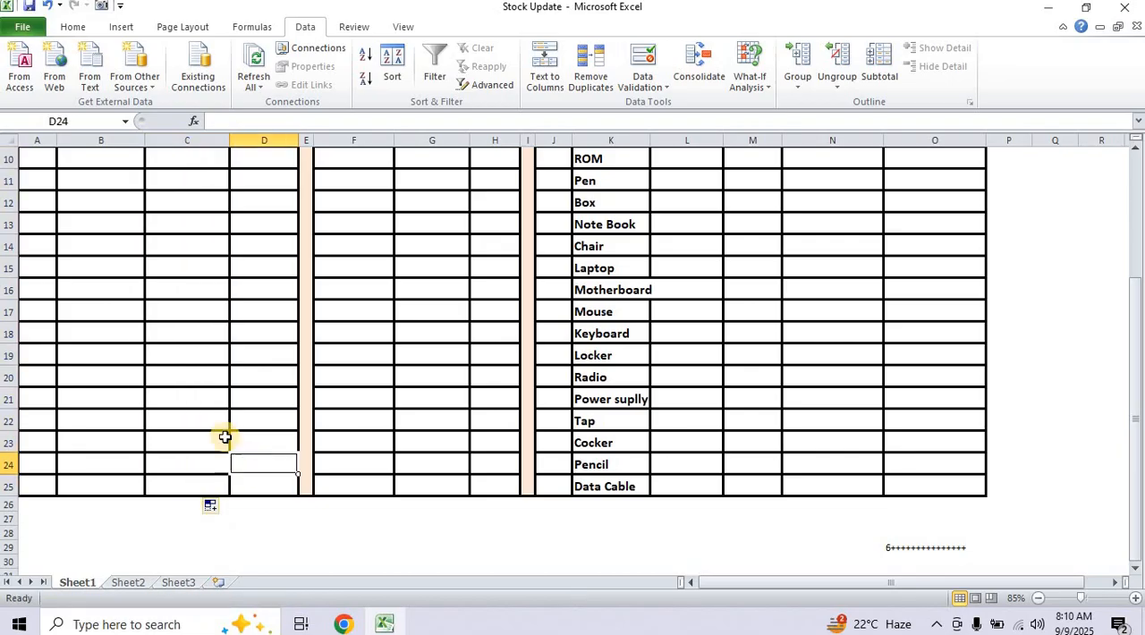
Check the product drop-down choices in purchase cells C22 and C18 without selecting an item.
{"action": "left_click", "coordinate": [209, 418]}
{"action": "left_click", "coordinate": [238, 421]}
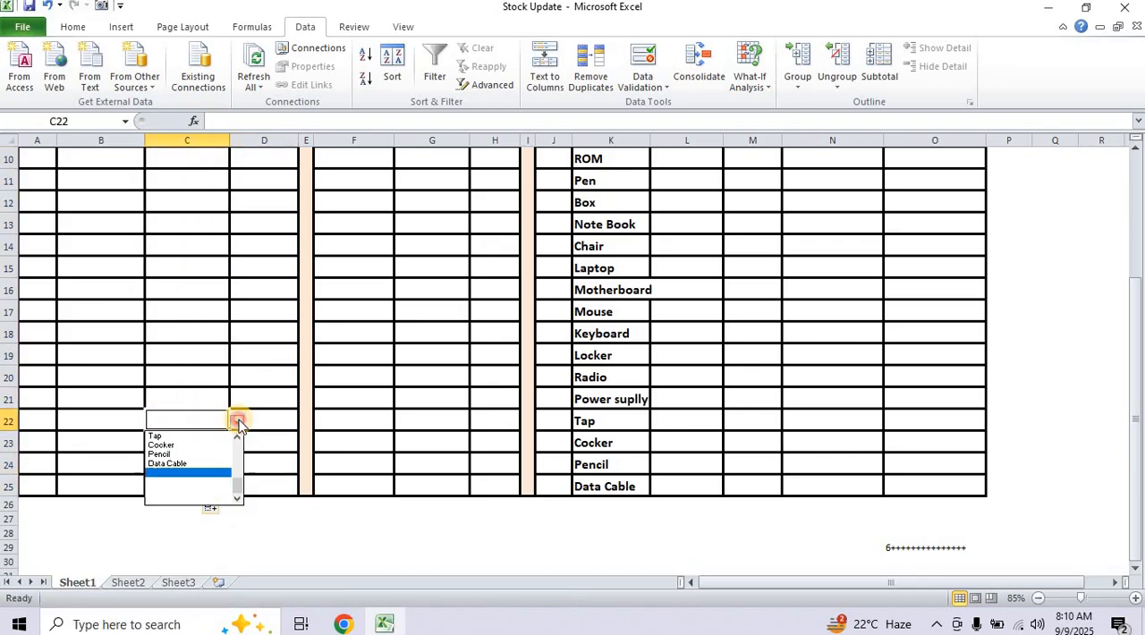
{"action": "left_click_drag", "start_coordinate": [238, 474], "coordinate": [240, 450]}
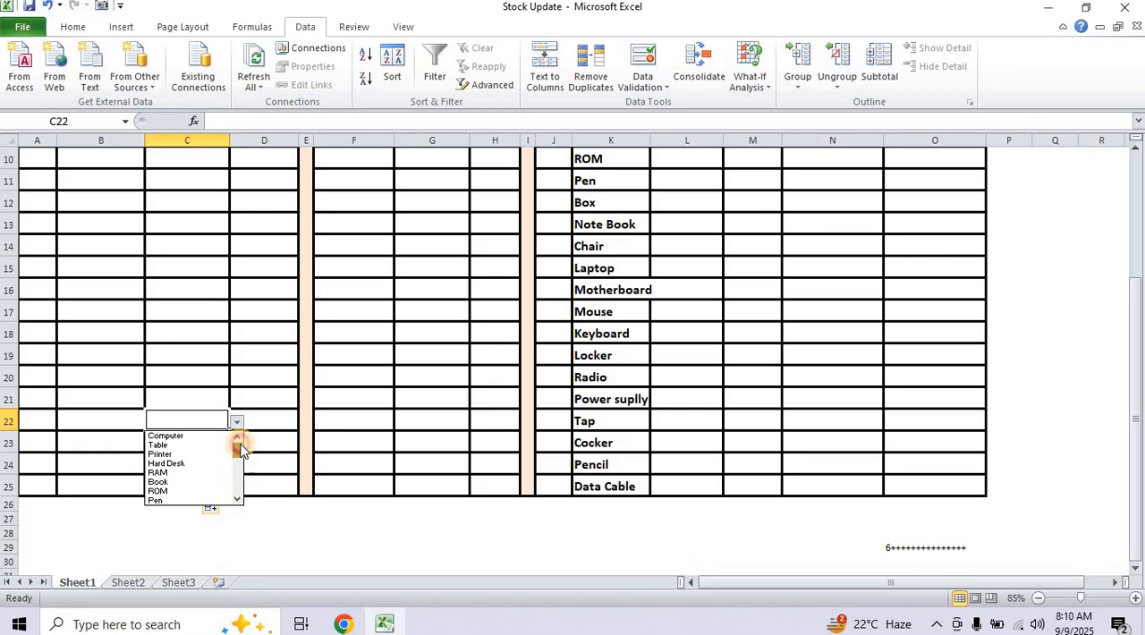
{"action": "left_click", "coordinate": [219, 334]}
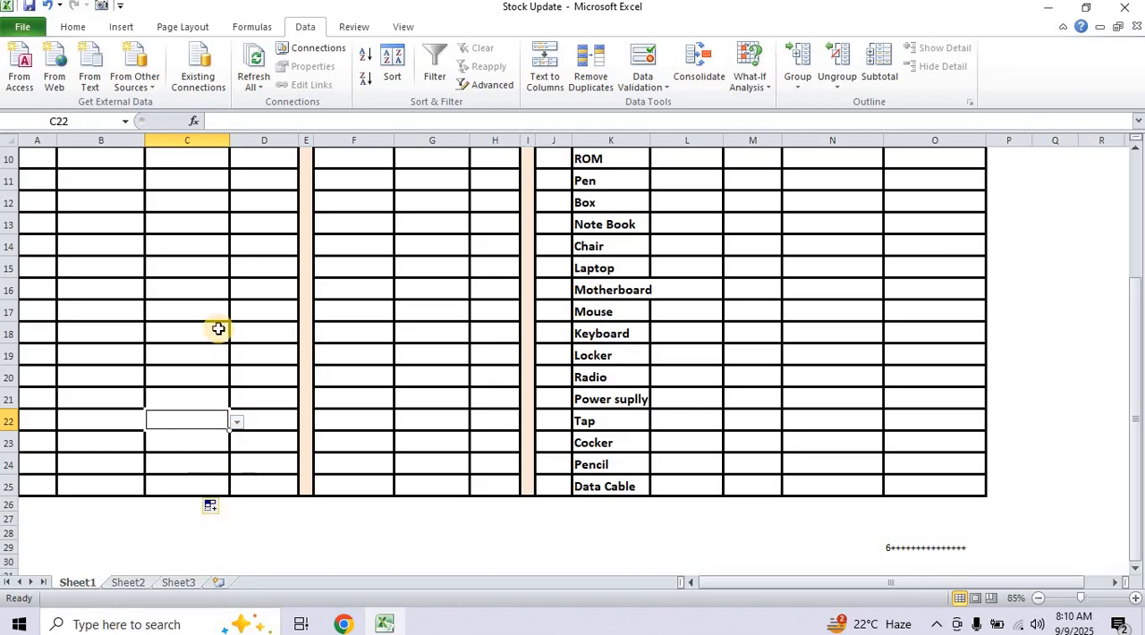
{"action": "left_click", "coordinate": [220, 332]}
{"action": "left_click", "coordinate": [237, 333]}
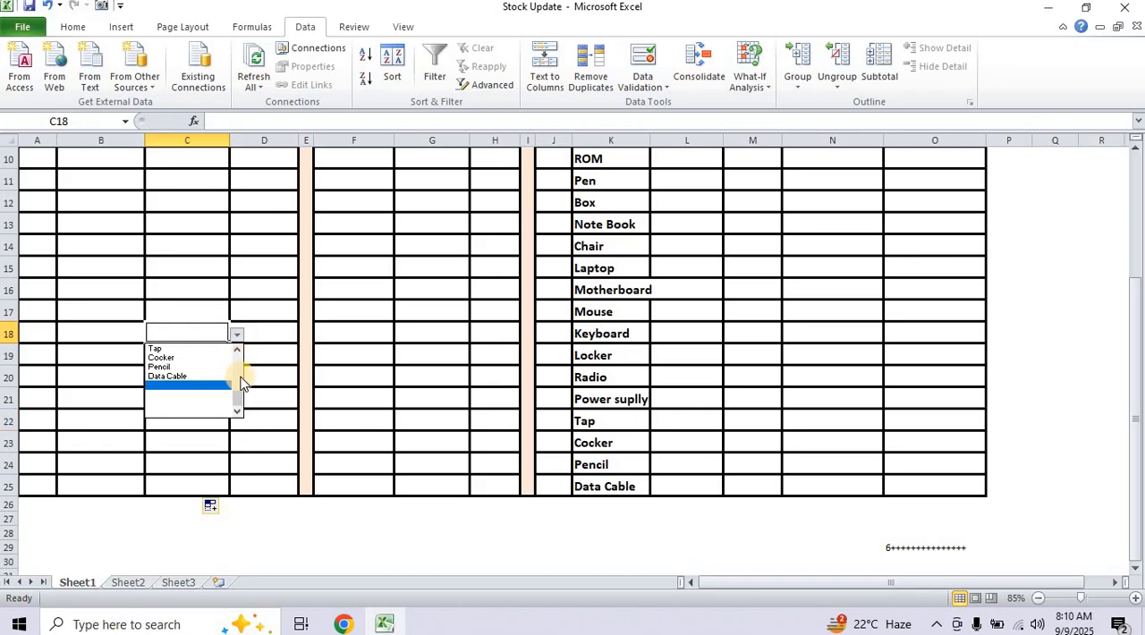
{"action": "left_click_drag", "start_coordinate": [238, 392], "coordinate": [242, 354]}
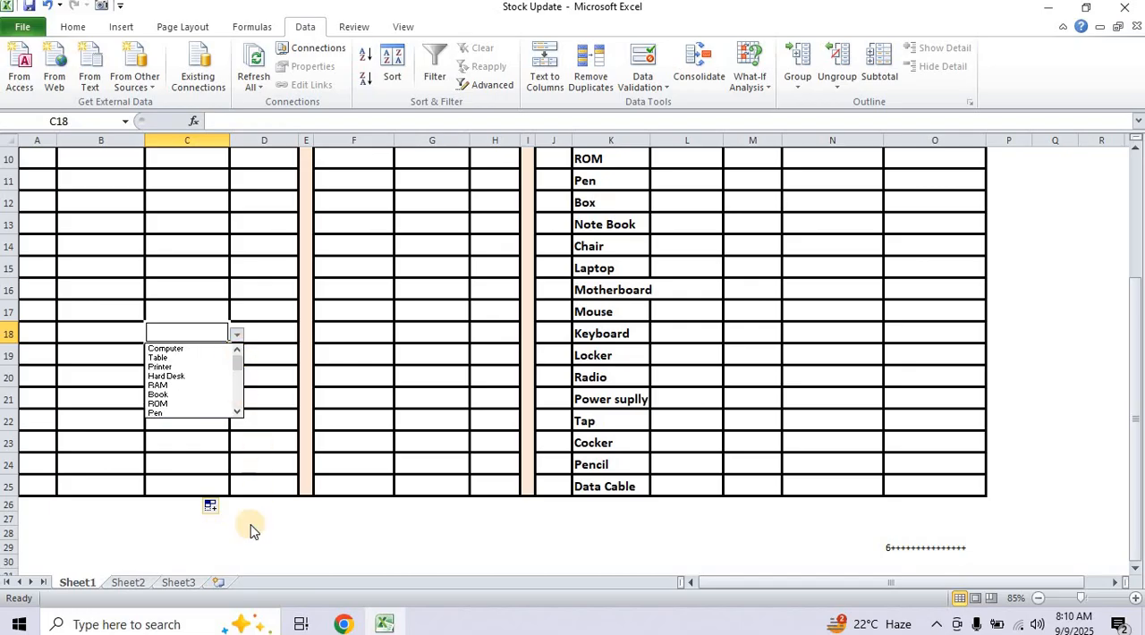
{"action": "key", "text": "Escape"}
Add a List data validation to cell G4 under Sale Products, using =$K$4:$K$213 as source.
{"action": "scroll", "coordinate": [224, 502], "scroll_direction": "up", "scroll_amount": 3}
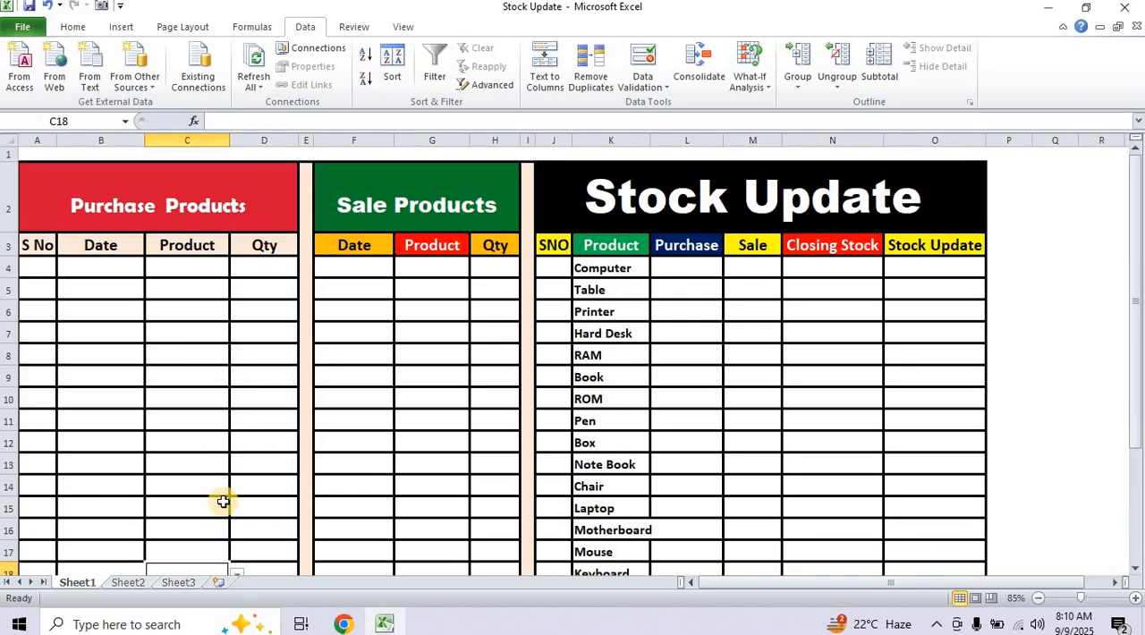
{"action": "left_click", "coordinate": [446, 269]}
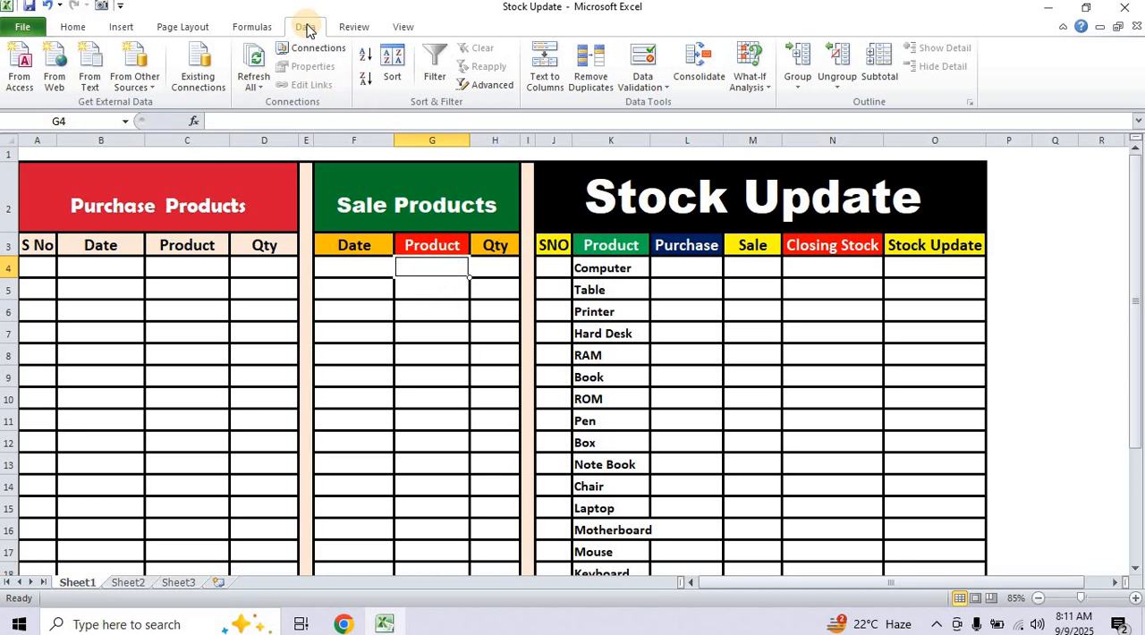
{"action": "left_click", "coordinate": [643, 83]}
{"action": "left_click", "coordinate": [658, 104]}
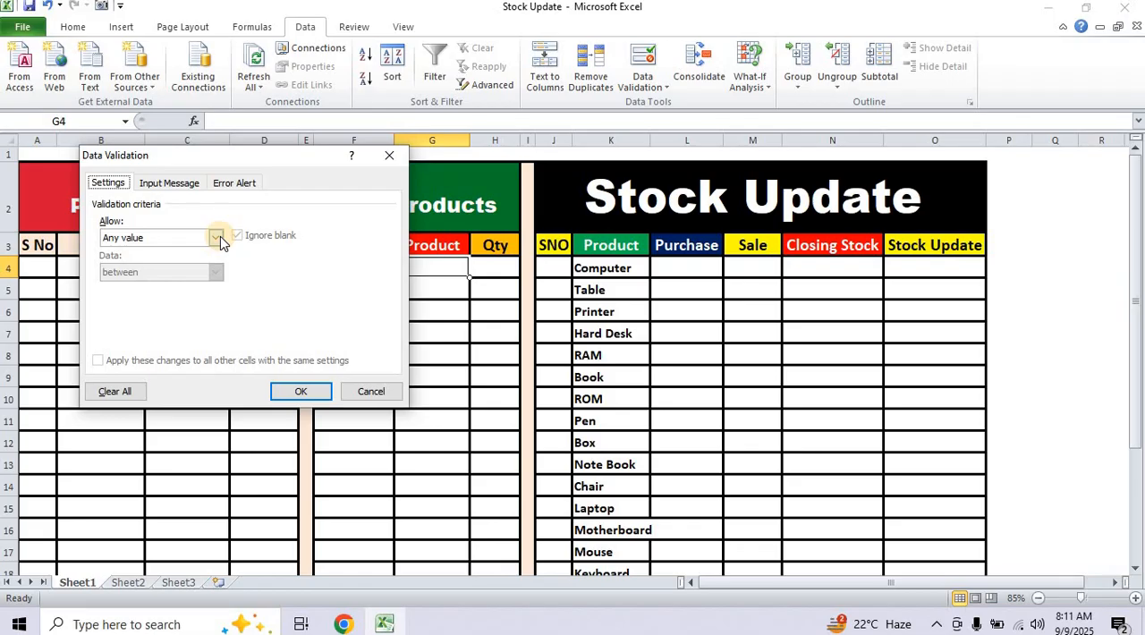
{"action": "left_click", "coordinate": [216, 237]}
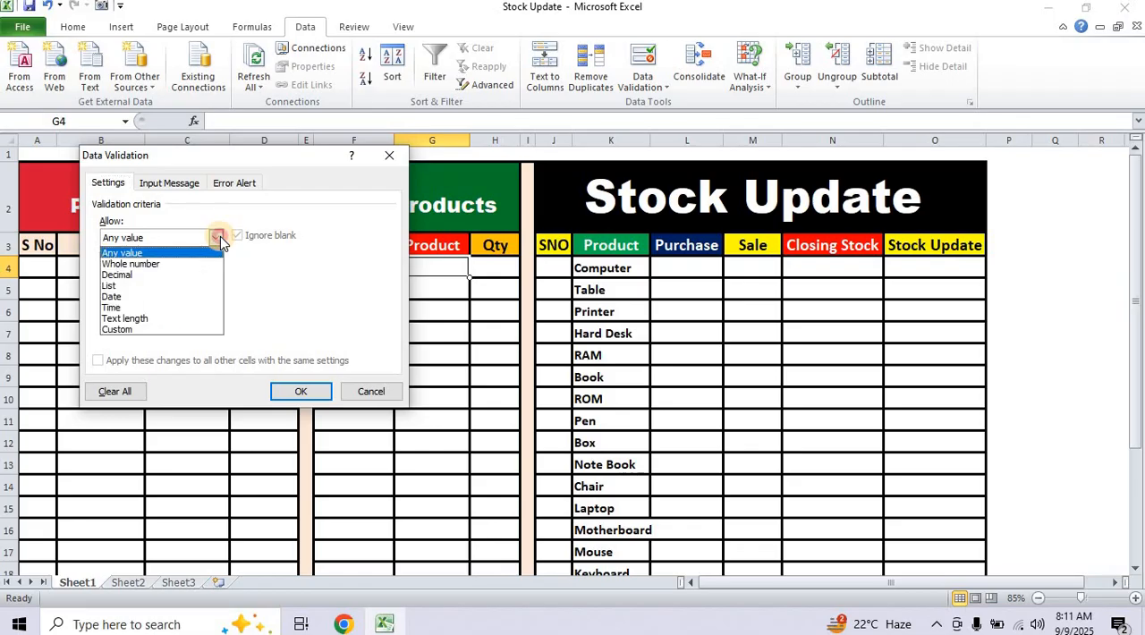
{"action": "left_click", "coordinate": [120, 286]}
{"action": "left_click", "coordinate": [129, 306]}
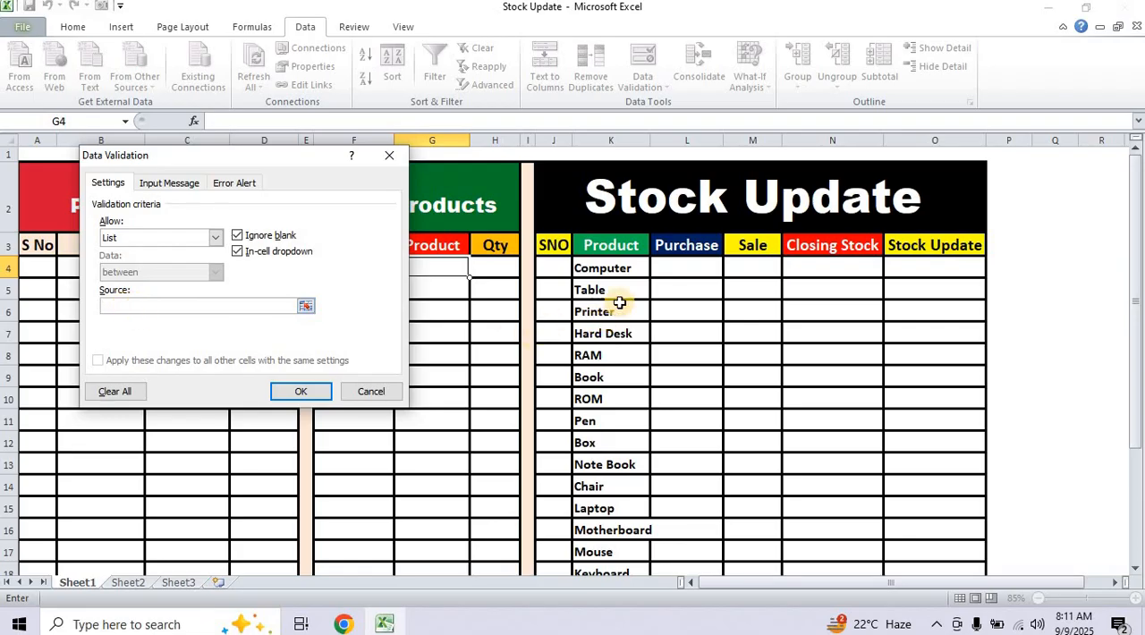
{"action": "left_click_drag", "start_coordinate": [629, 268], "coordinate": [636, 614]}
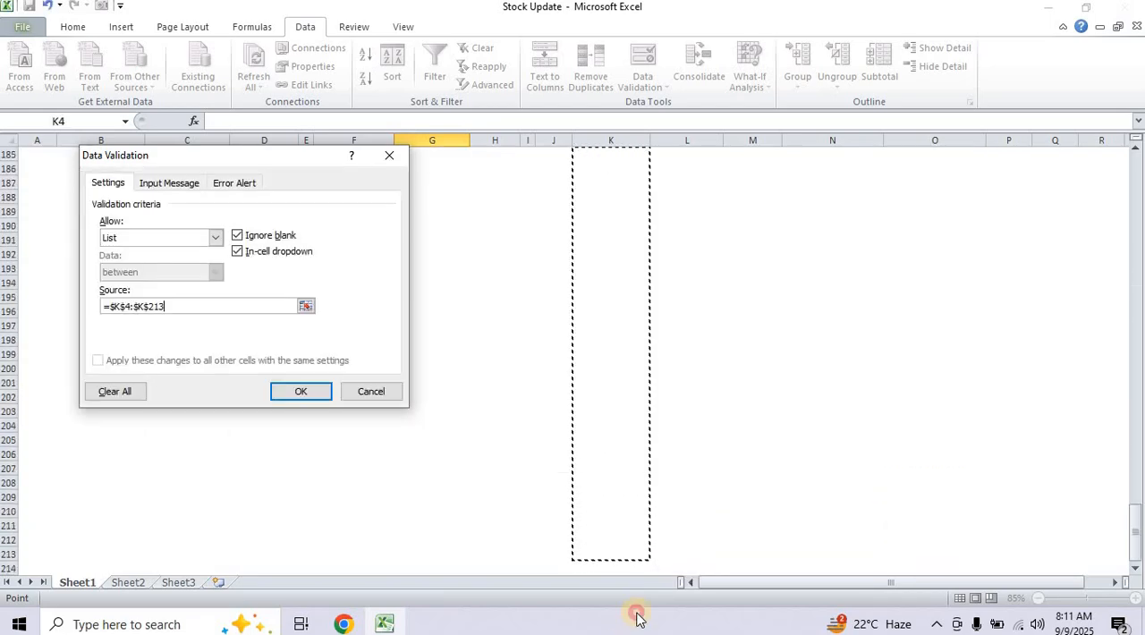
{"action": "left_click", "coordinate": [299, 391]}
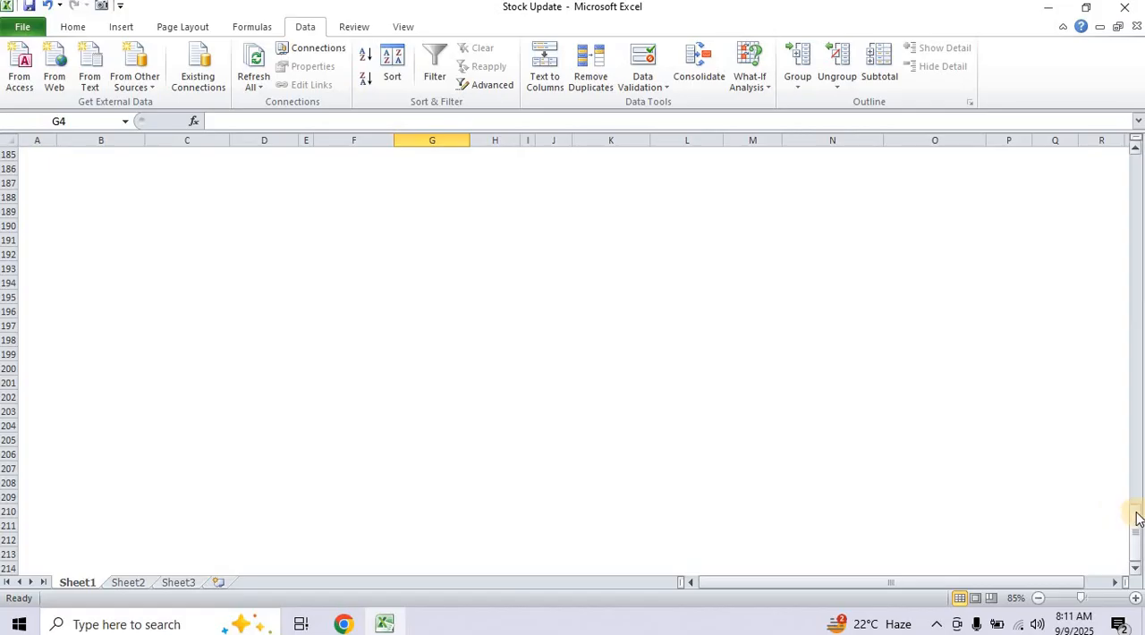
Check the product choices in G4's drop-down and copy its validation down the sale Product column to G25.
{"action": "left_click_drag", "start_coordinate": [1139, 517], "coordinate": [1094, 166]}
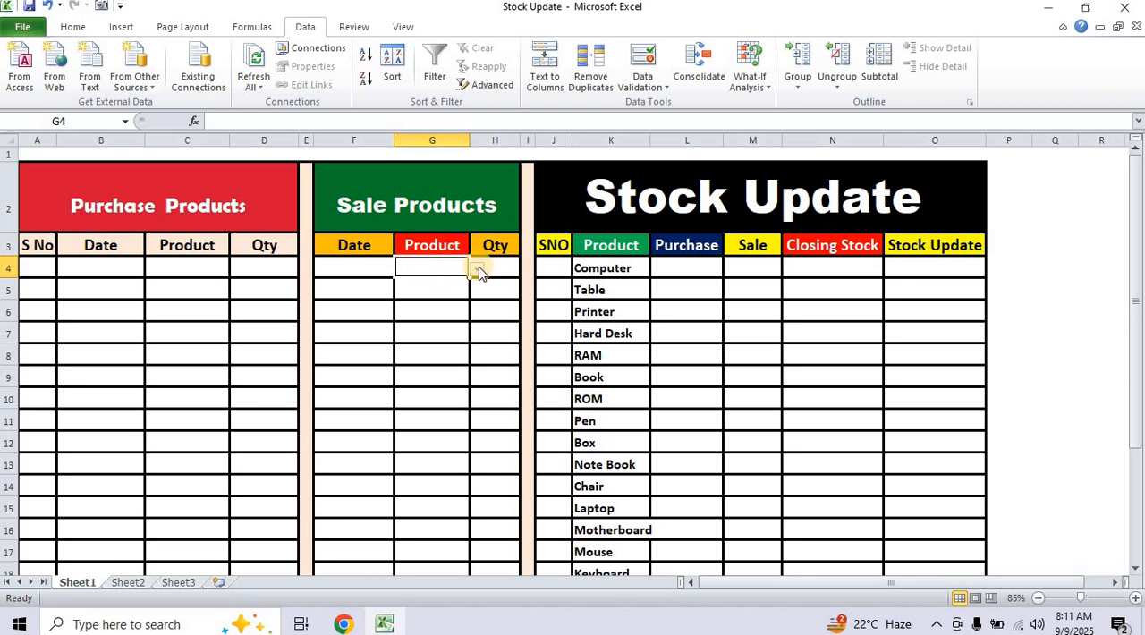
{"action": "left_click", "coordinate": [479, 268]}
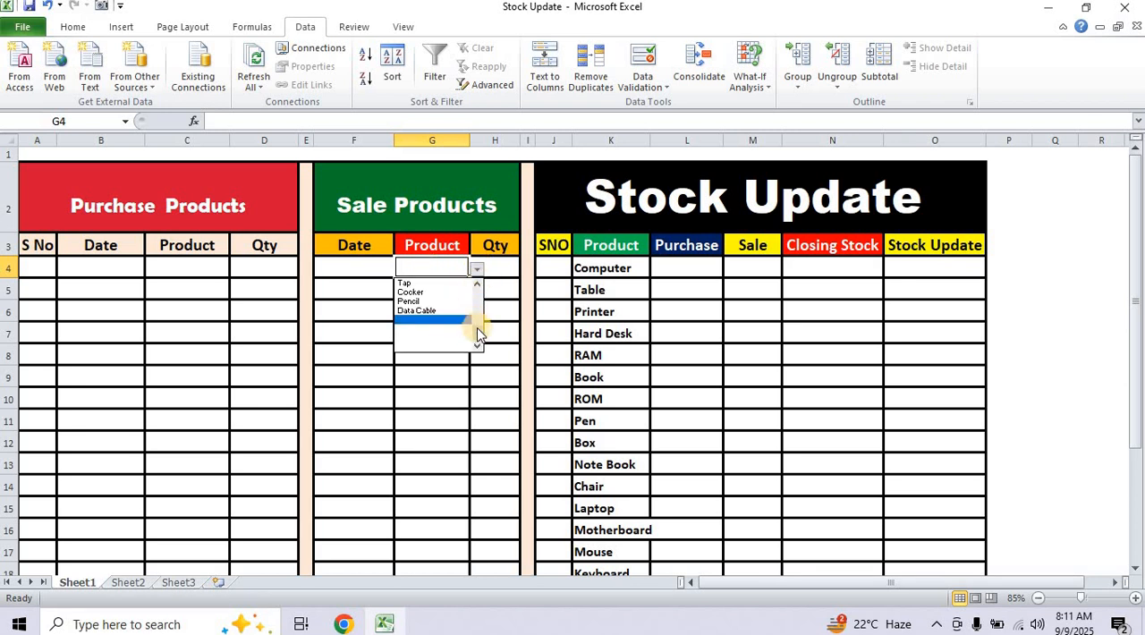
{"action": "left_click_drag", "start_coordinate": [480, 335], "coordinate": [481, 292]}
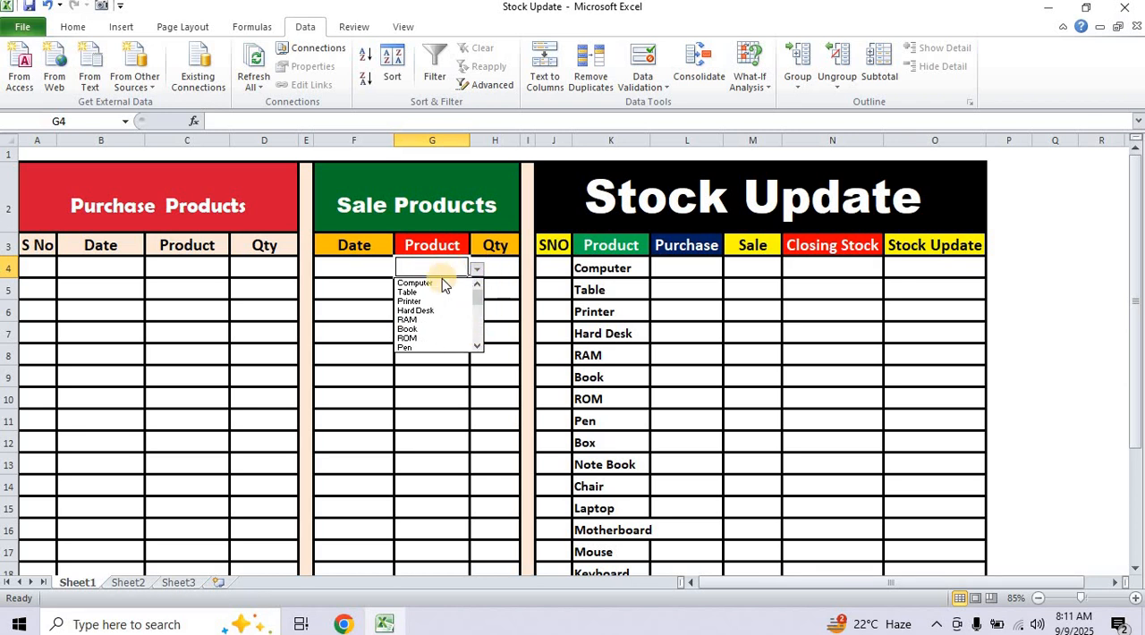
{"action": "left_click", "coordinate": [441, 370]}
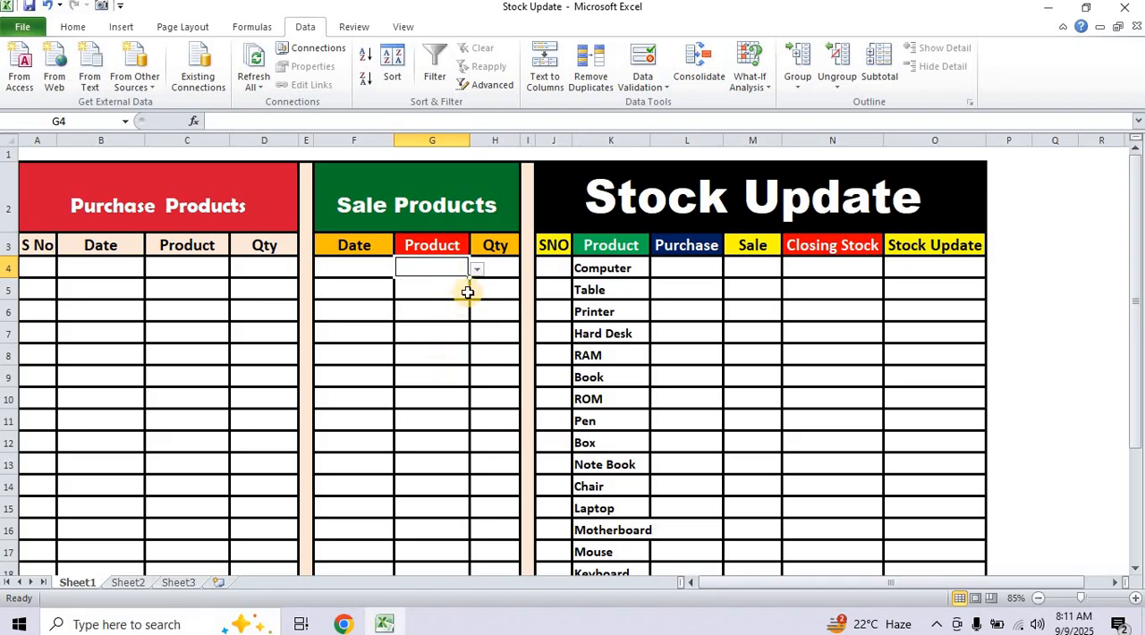
{"action": "left_click_drag", "start_coordinate": [471, 278], "coordinate": [436, 497]}
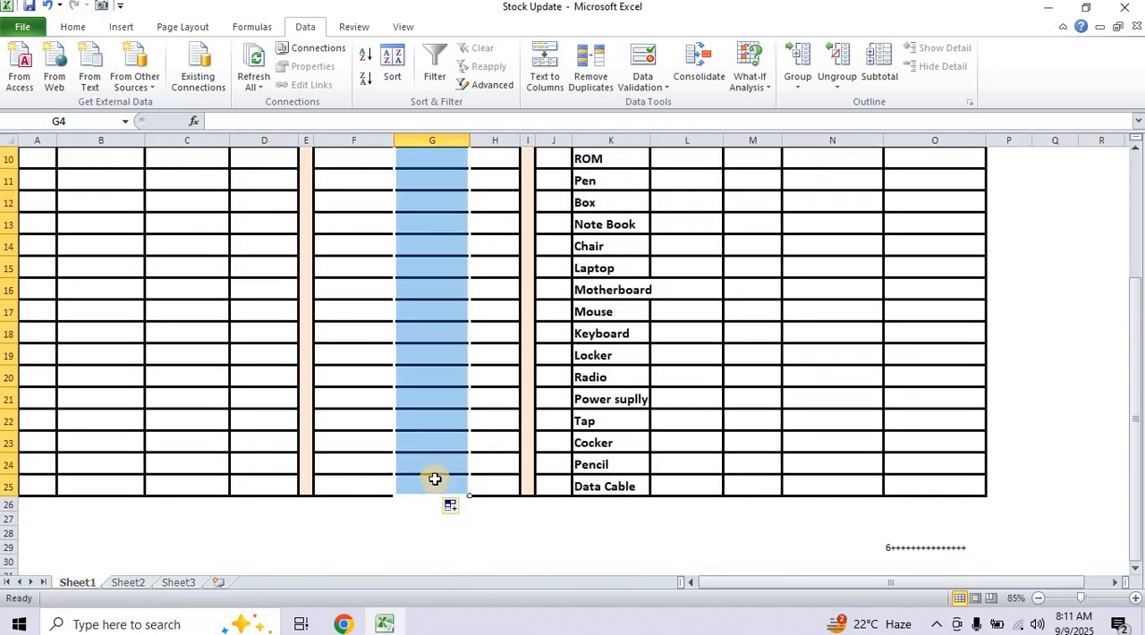
{"action": "left_click", "coordinate": [437, 483]}
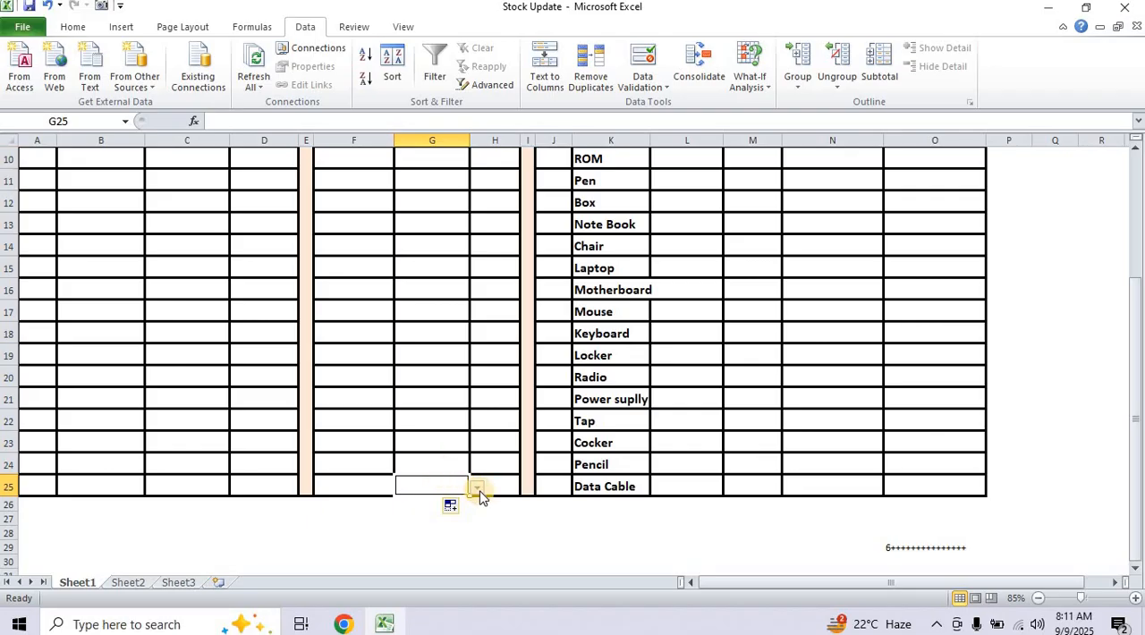
Check the product drop-down choices in sale cells G25 and G20 without selecting an item.
{"action": "left_click", "coordinate": [478, 489]}
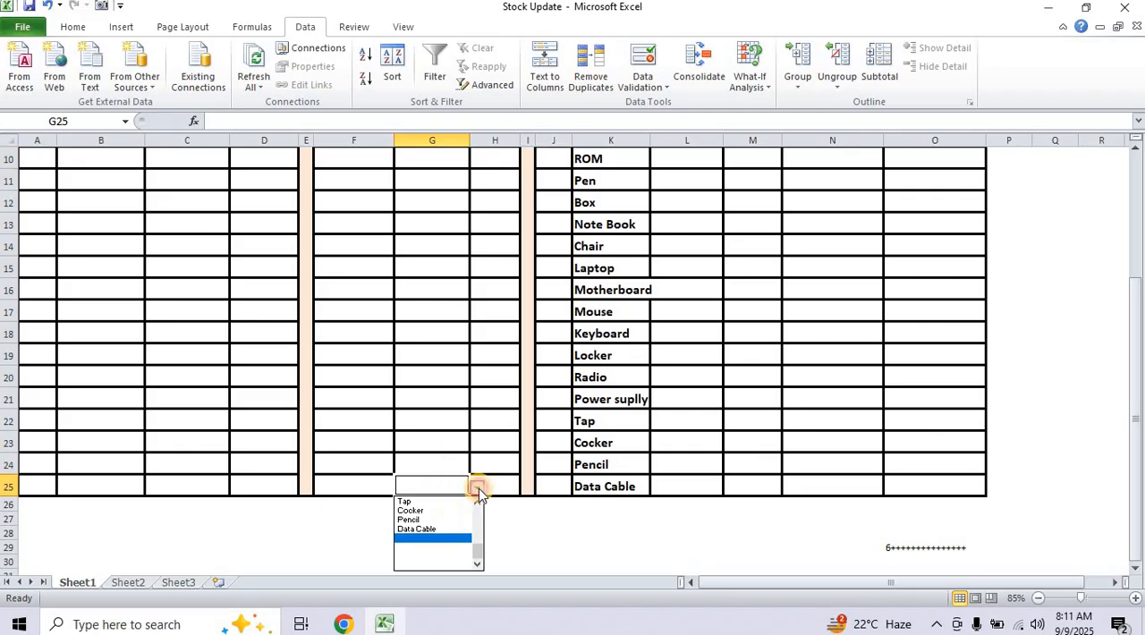
{"action": "left_click", "coordinate": [485, 551]}
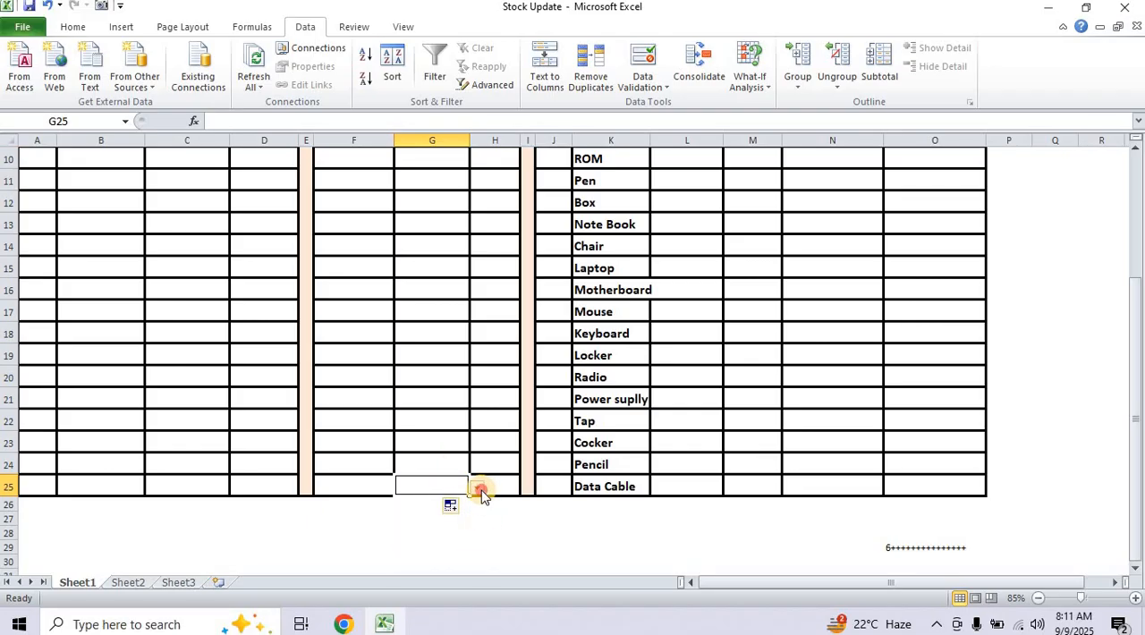
{"action": "left_click", "coordinate": [479, 490]}
{"action": "left_click_drag", "start_coordinate": [477, 553], "coordinate": [473, 507]}
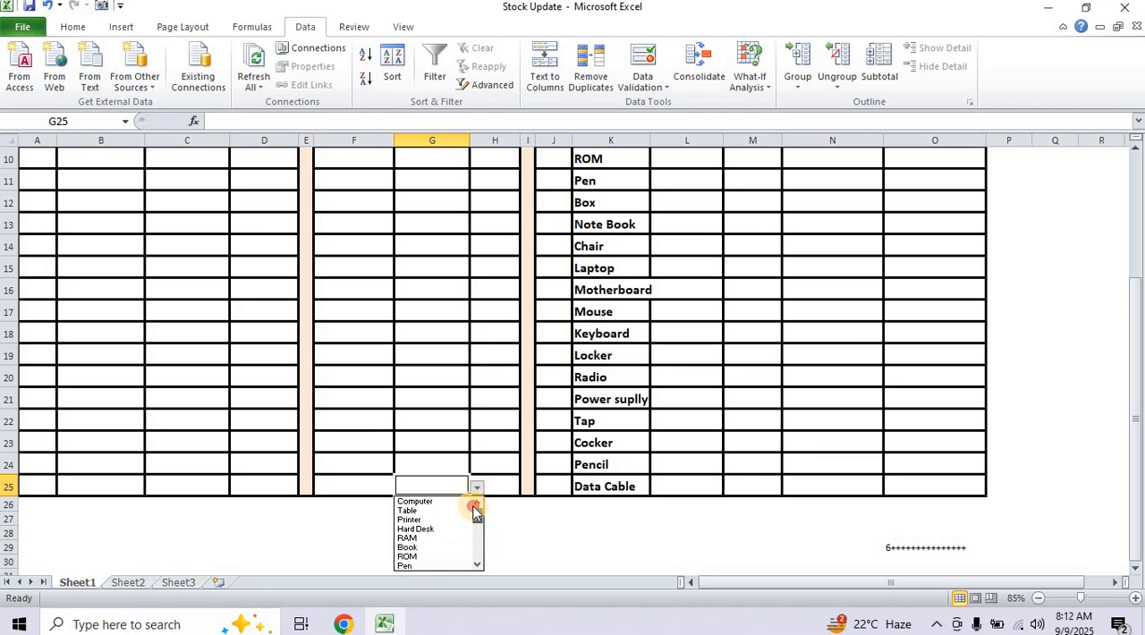
{"action": "left_click", "coordinate": [445, 372]}
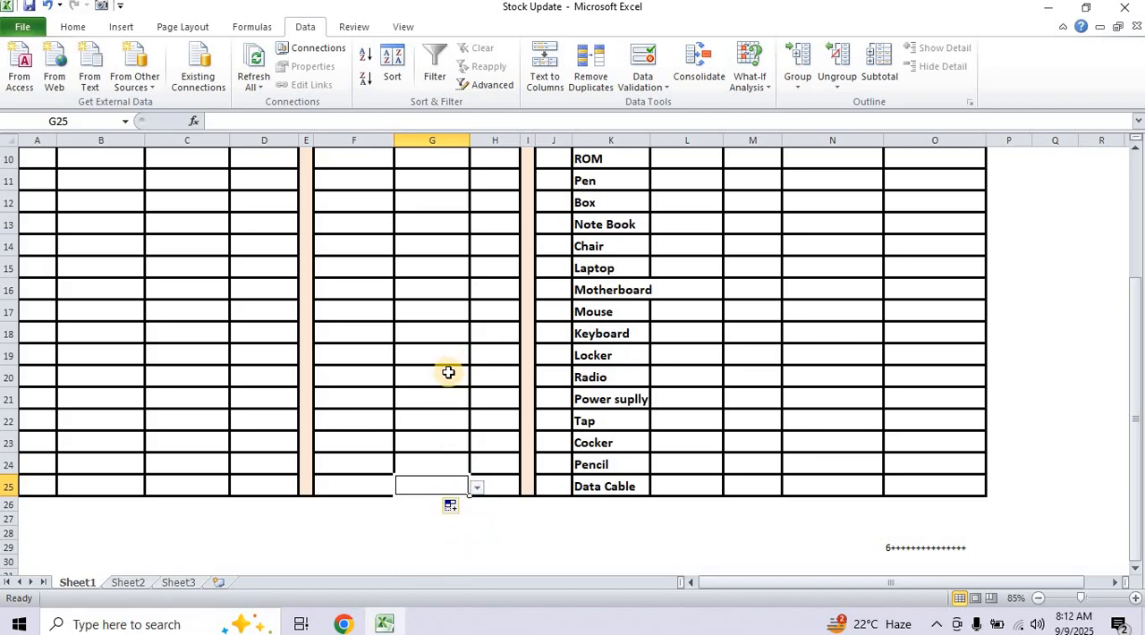
{"action": "left_click", "coordinate": [447, 370]}
{"action": "left_click", "coordinate": [477, 379]}
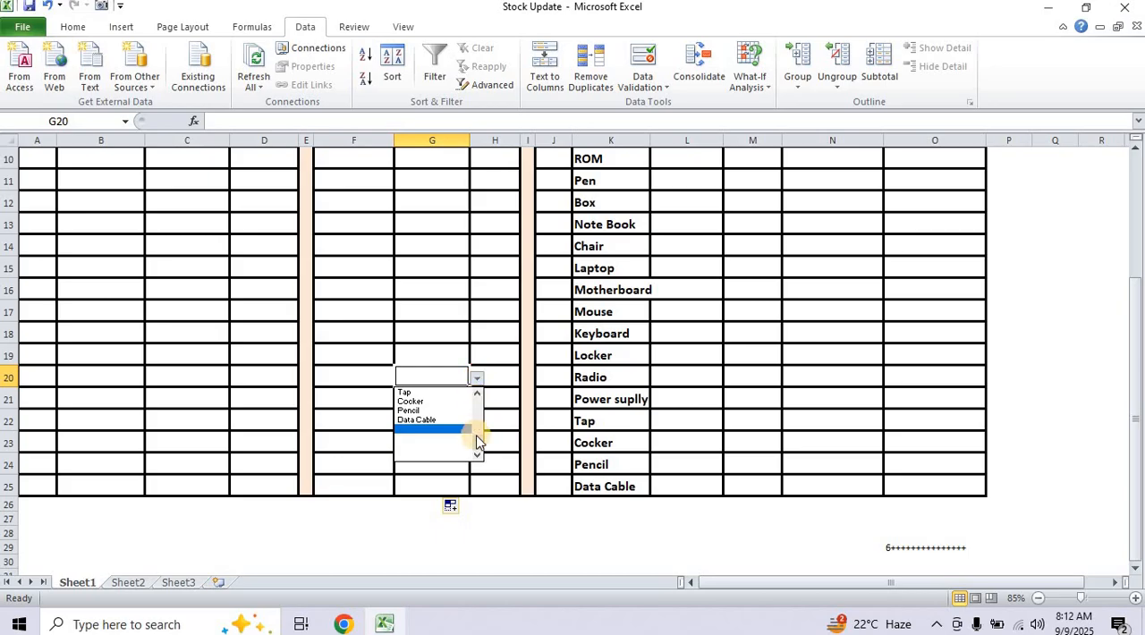
{"action": "left_click_drag", "start_coordinate": [478, 438], "coordinate": [475, 396]}
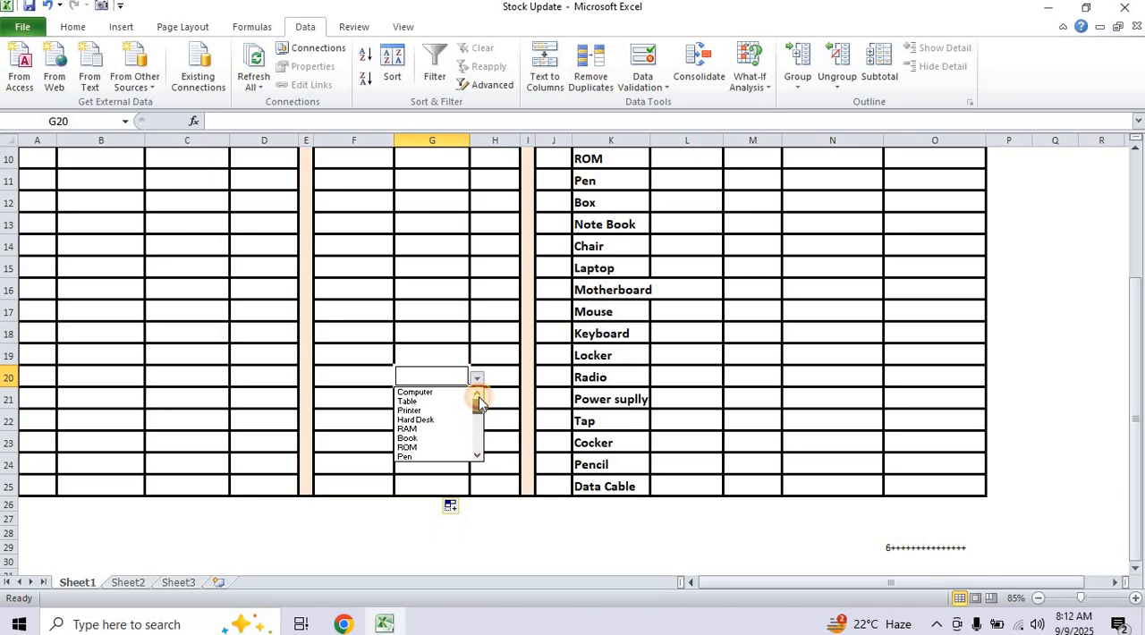
{"action": "left_click", "coordinate": [512, 519]}
Start a SUMIF formula in cell L4, the Purchase cell for Computer in the Stock Update table.
{"action": "scroll", "coordinate": [510, 519], "scroll_direction": "up", "scroll_amount": 3}
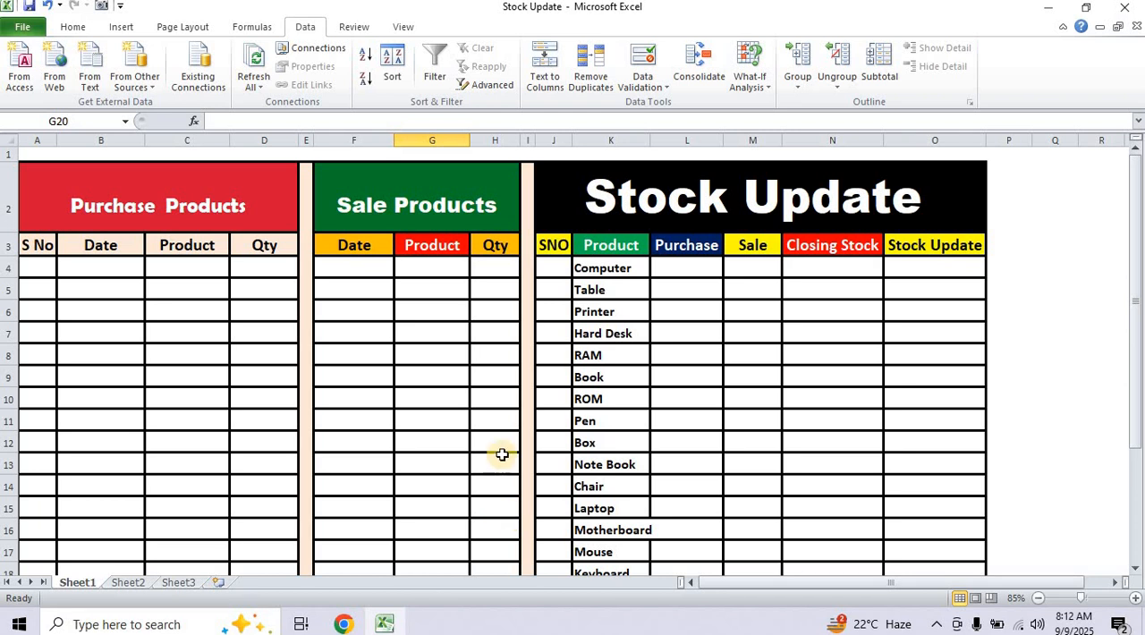
{"action": "left_click", "coordinate": [689, 269]}
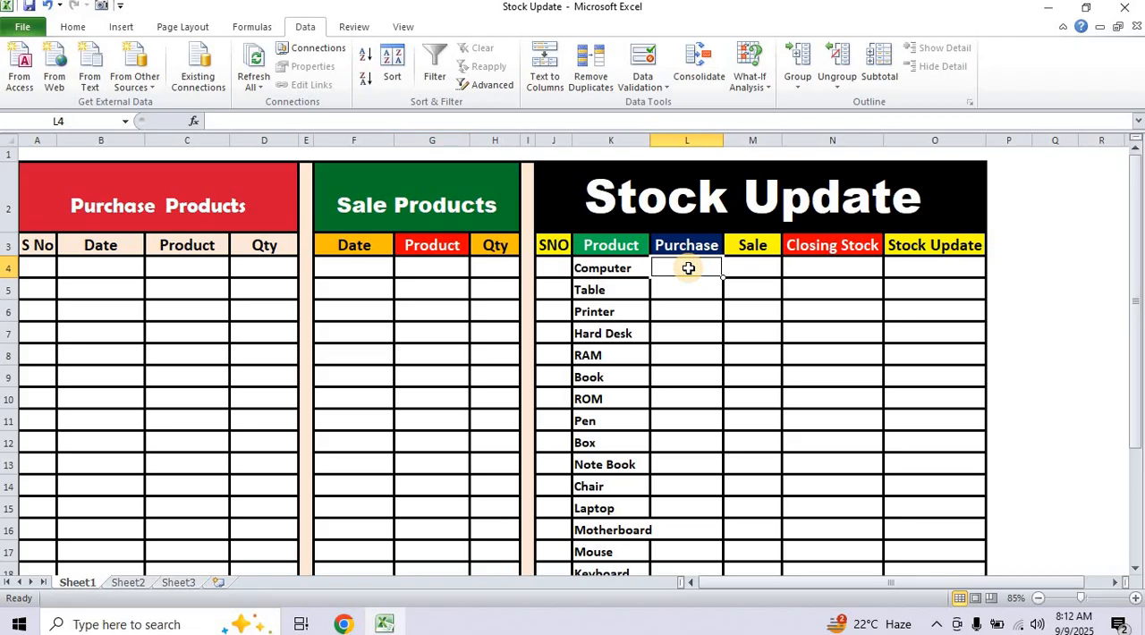
{"action": "left_click", "coordinate": [698, 466]}
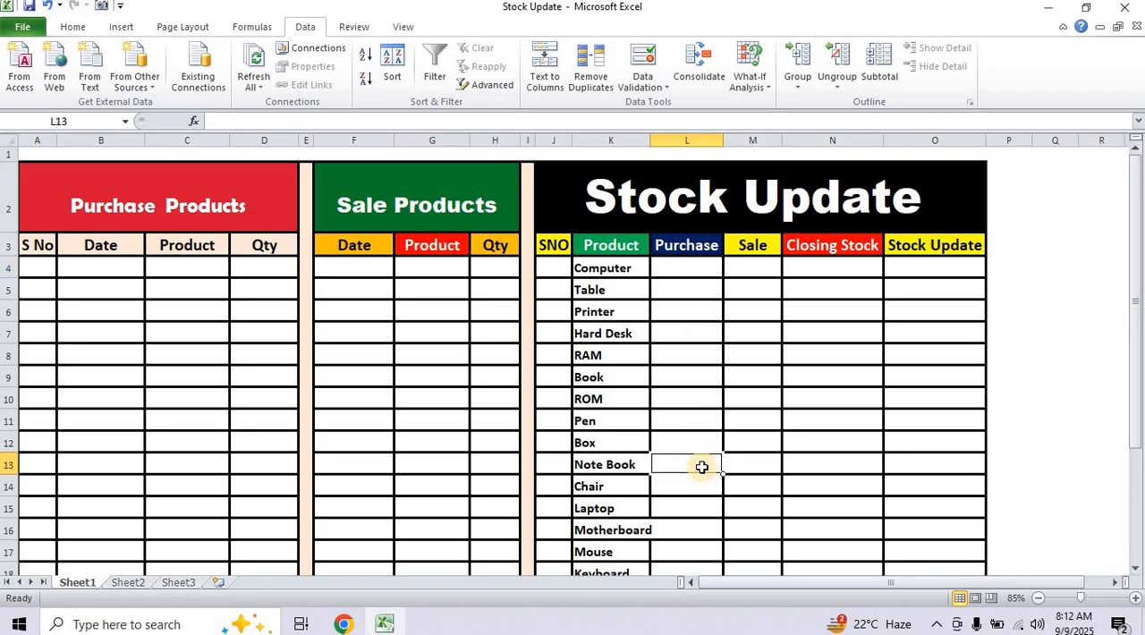
{"action": "scroll", "coordinate": [701, 466], "scroll_direction": "up", "scroll_amount": 2}
{"action": "scroll", "coordinate": [702, 466], "scroll_direction": "up", "scroll_amount": 2}
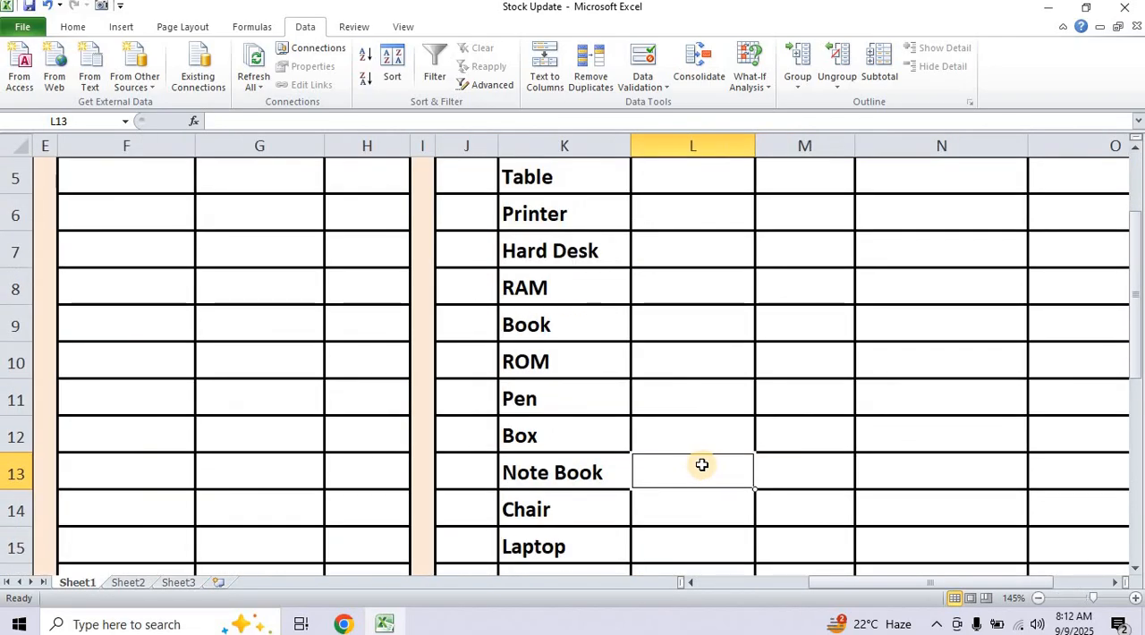
{"action": "scroll", "coordinate": [702, 465], "scroll_direction": "up", "scroll_amount": 2}
{"action": "left_click", "coordinate": [680, 360]}
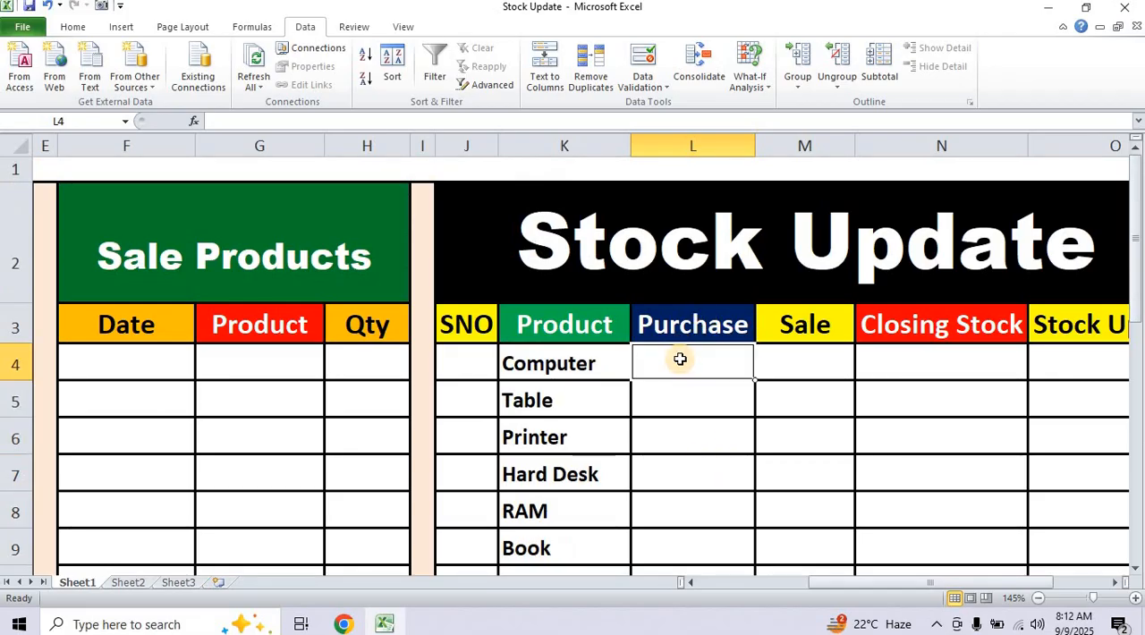
{"action": "type", "text": "="}
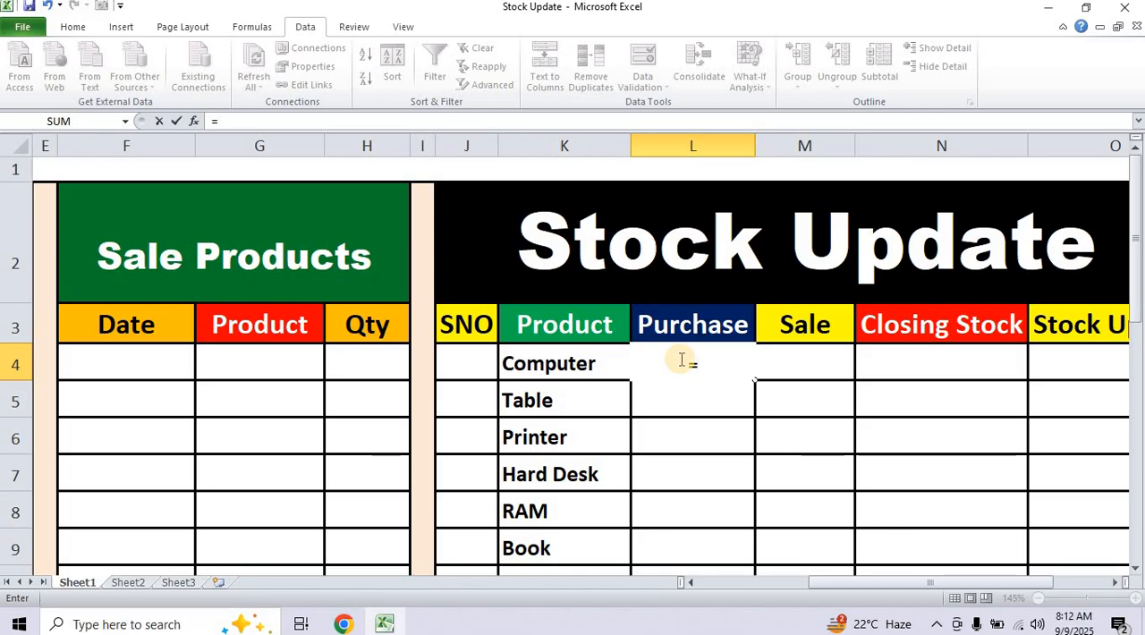
{"action": "type", "text": "sum"}
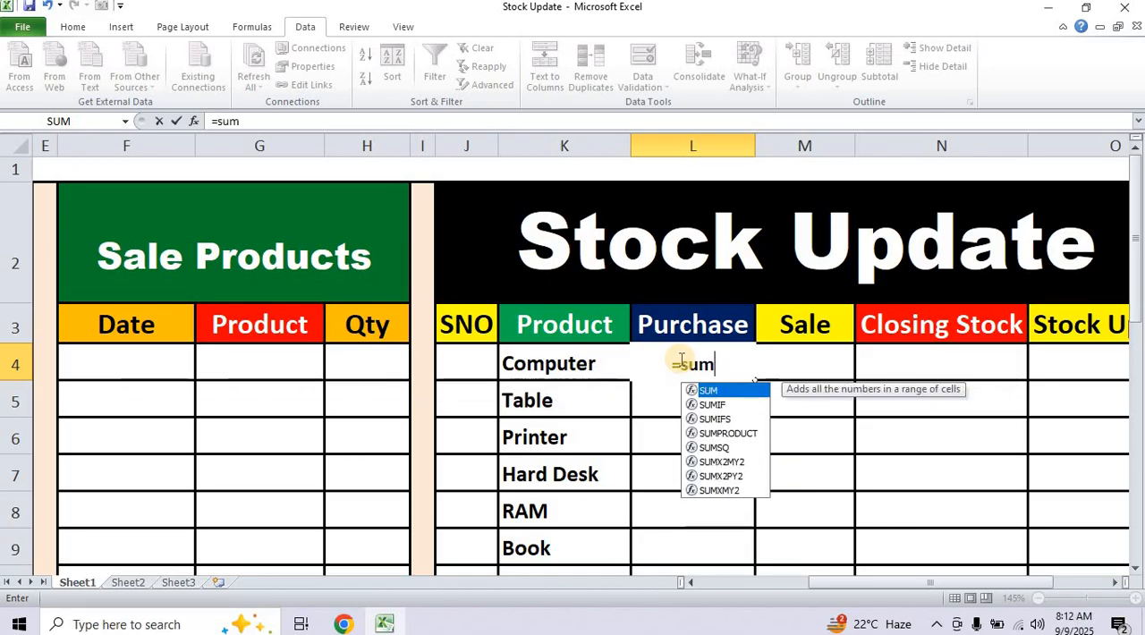
{"action": "type", "text": "if"}
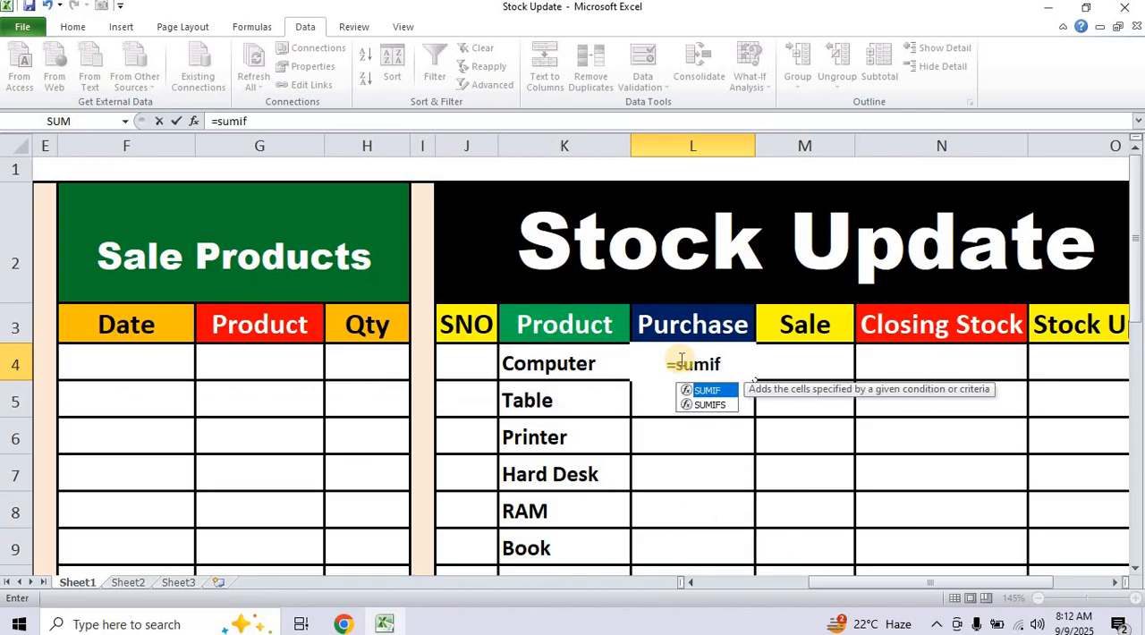
{"action": "type", "text": "("}
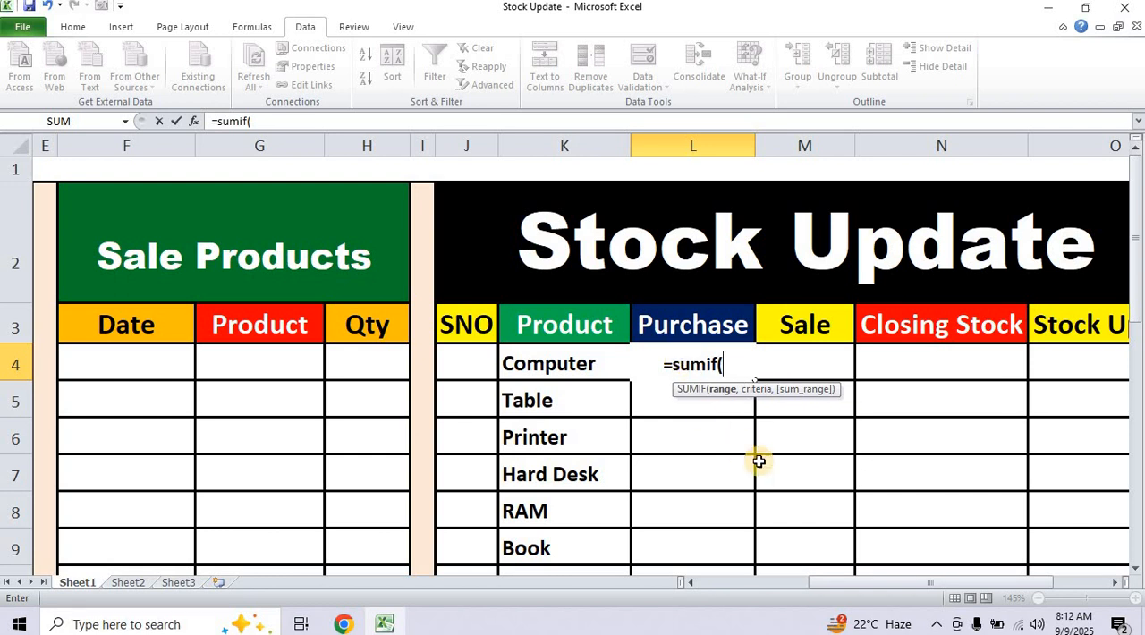
Set the SUMIF range to the Purchase Products table's Product cells as the absolute reference $C$4:$C$25.
{"action": "left_click_drag", "start_coordinate": [841, 584], "coordinate": [724, 585]}
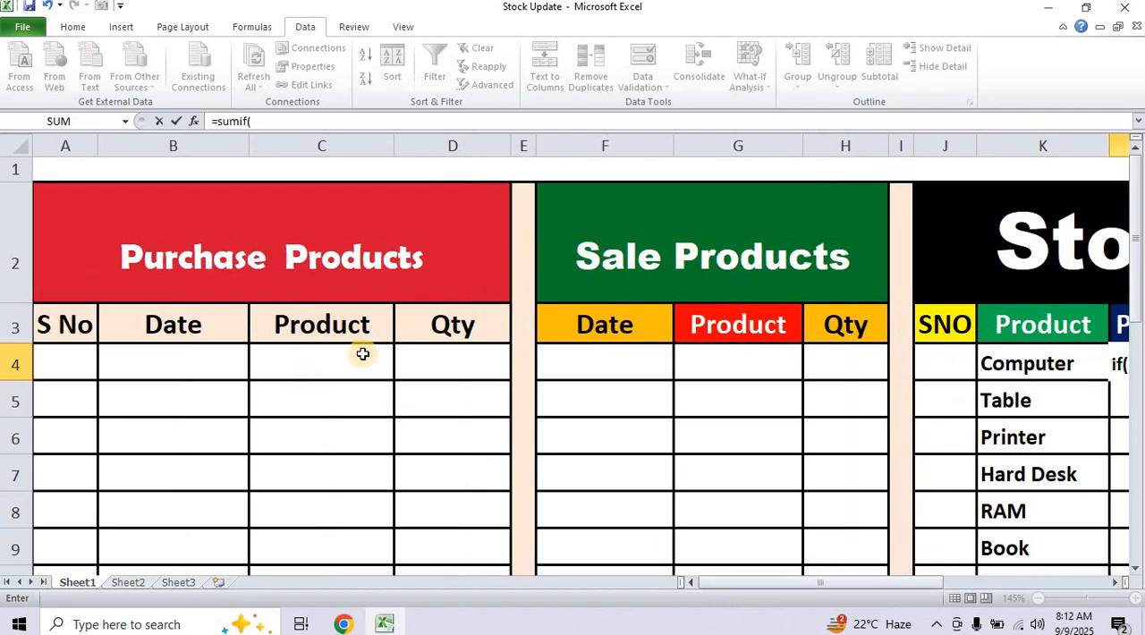
{"action": "left_click_drag", "start_coordinate": [362, 354], "coordinate": [346, 445]}
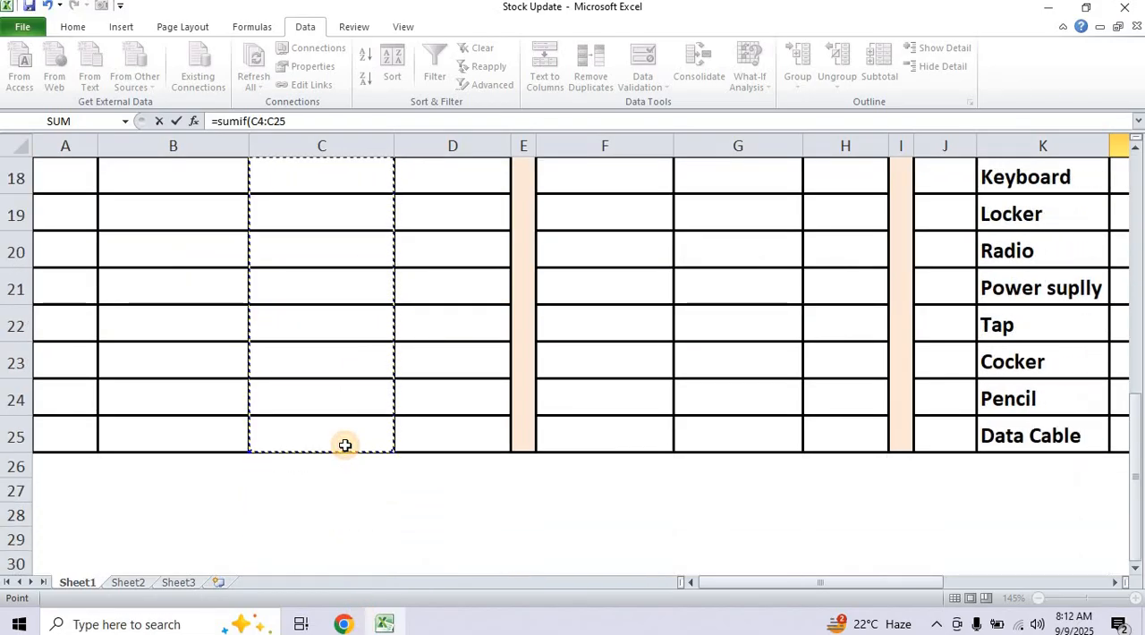
{"action": "scroll", "coordinate": [345, 445], "scroll_direction": "up", "scroll_amount": 6}
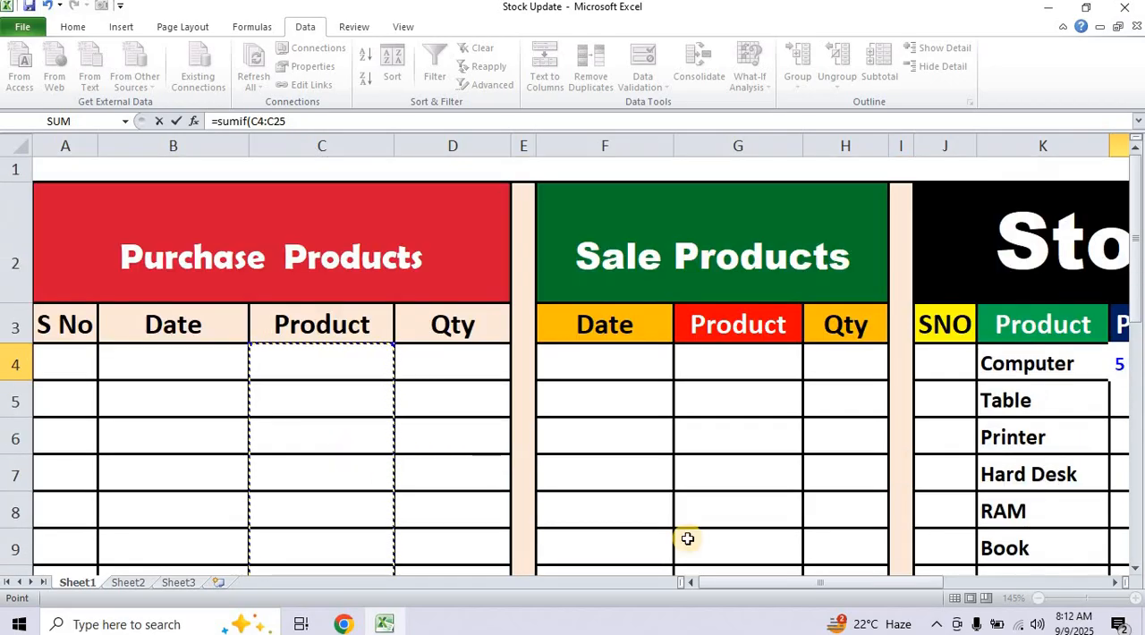
{"action": "left_click_drag", "start_coordinate": [801, 583], "coordinate": [907, 584]}
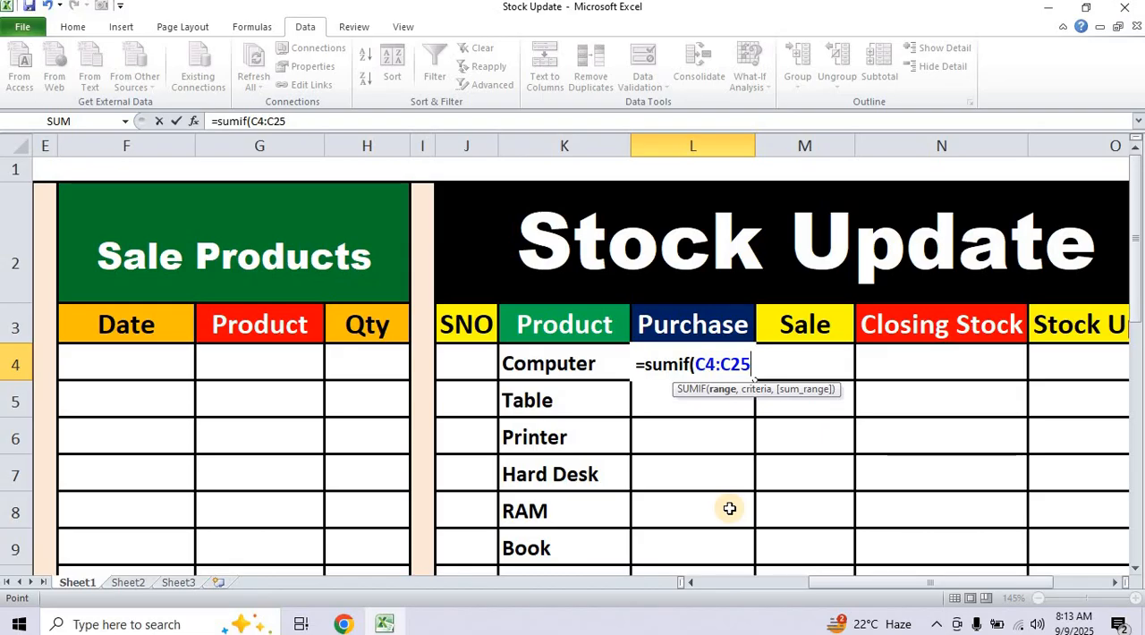
{"action": "key", "text": "F4"}
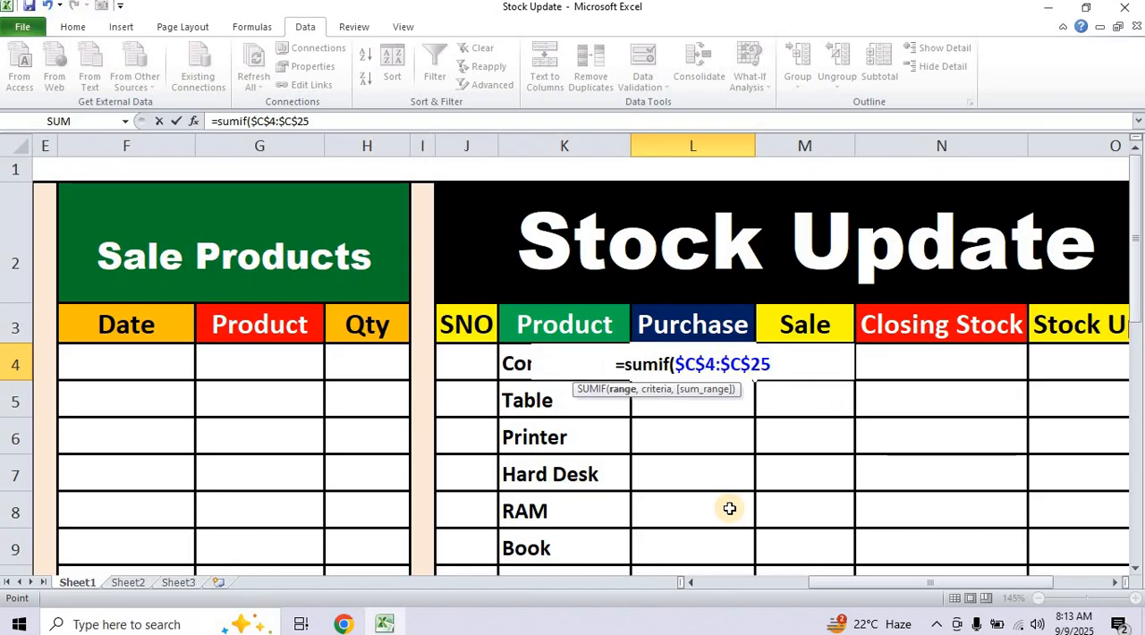
Complete L4's SUMIF formula with K4 as the criteria and the purchase Qty cells $D$4:$D$25 as the sum range.
{"action": "type", "text": ","}
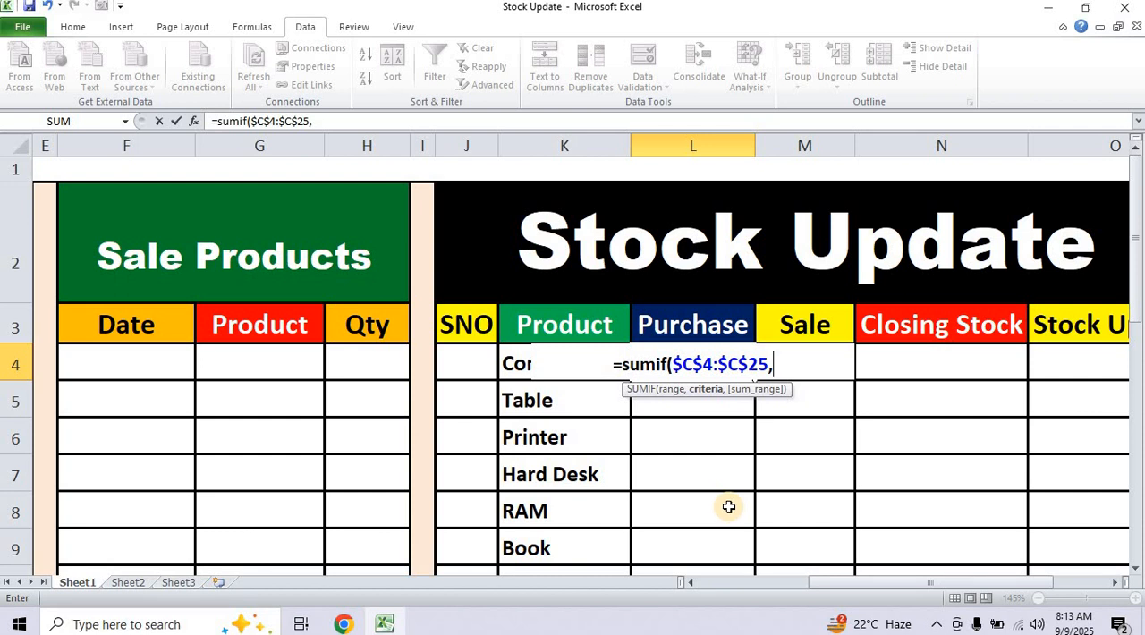
{"action": "left_click", "coordinate": [523, 365]}
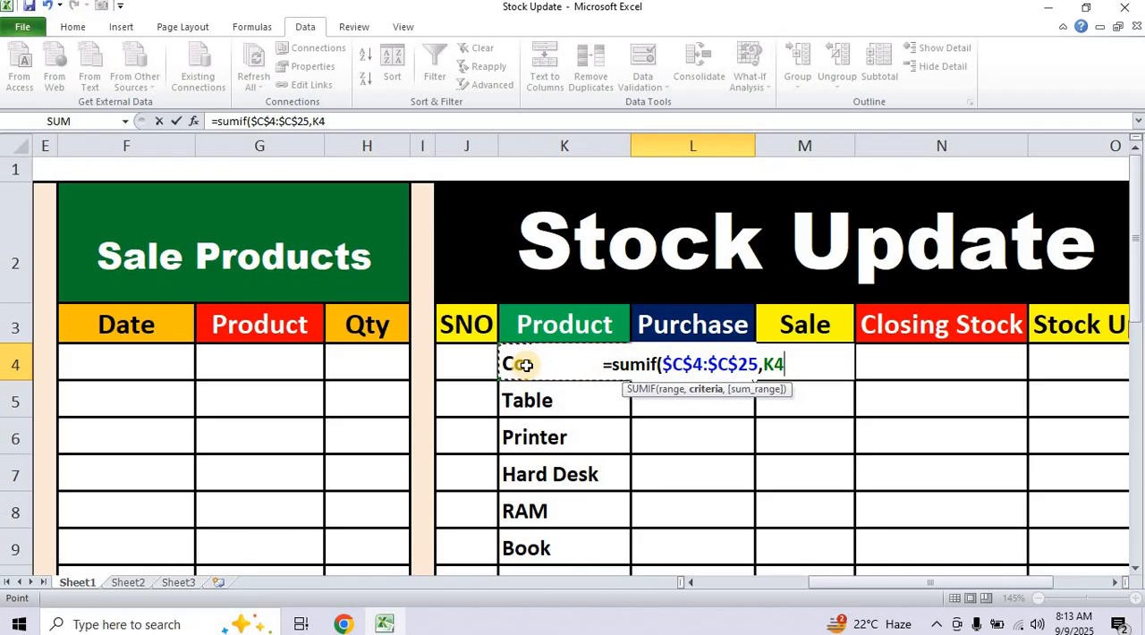
{"action": "type", "text": ","}
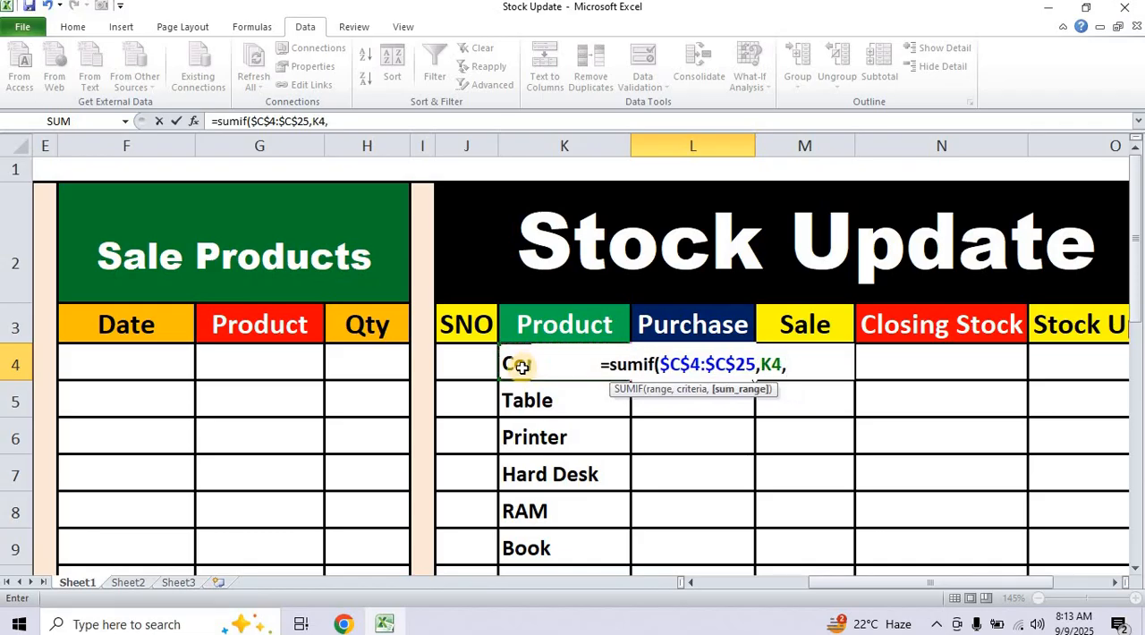
{"action": "left_click_drag", "start_coordinate": [851, 580], "coordinate": [736, 578]}
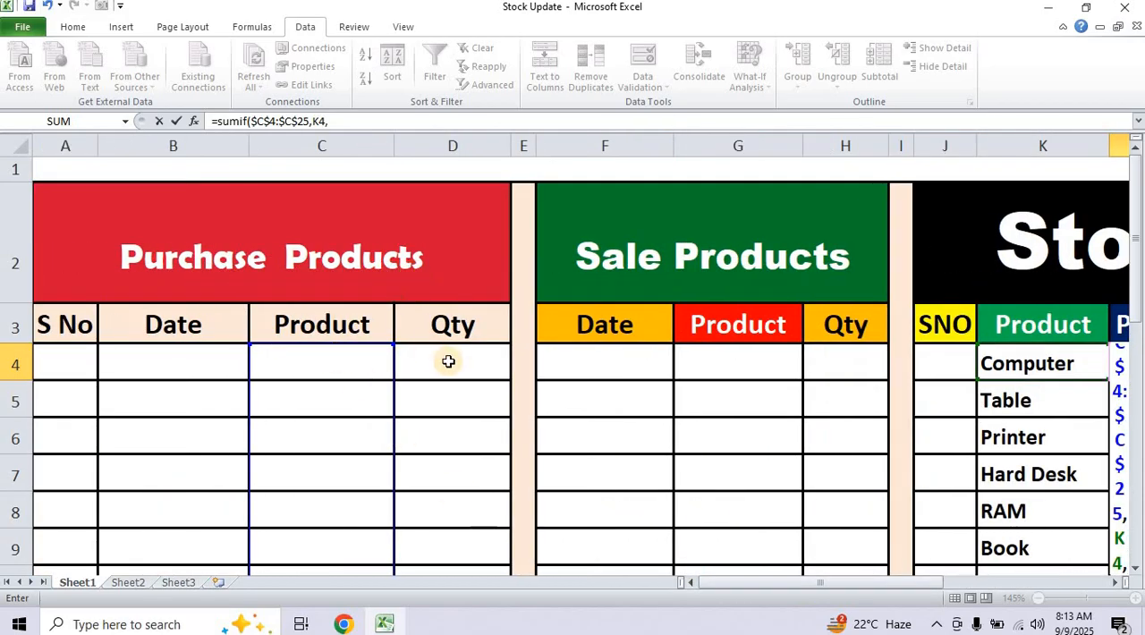
{"action": "left_click_drag", "start_coordinate": [471, 356], "coordinate": [456, 439]}
{"action": "left_click_drag", "start_coordinate": [837, 592], "coordinate": [954, 586]}
{"action": "scroll", "coordinate": [850, 470], "scroll_direction": "up", "scroll_amount": 3}
{"action": "scroll", "coordinate": [845, 464], "scroll_direction": "up", "scroll_amount": 3}
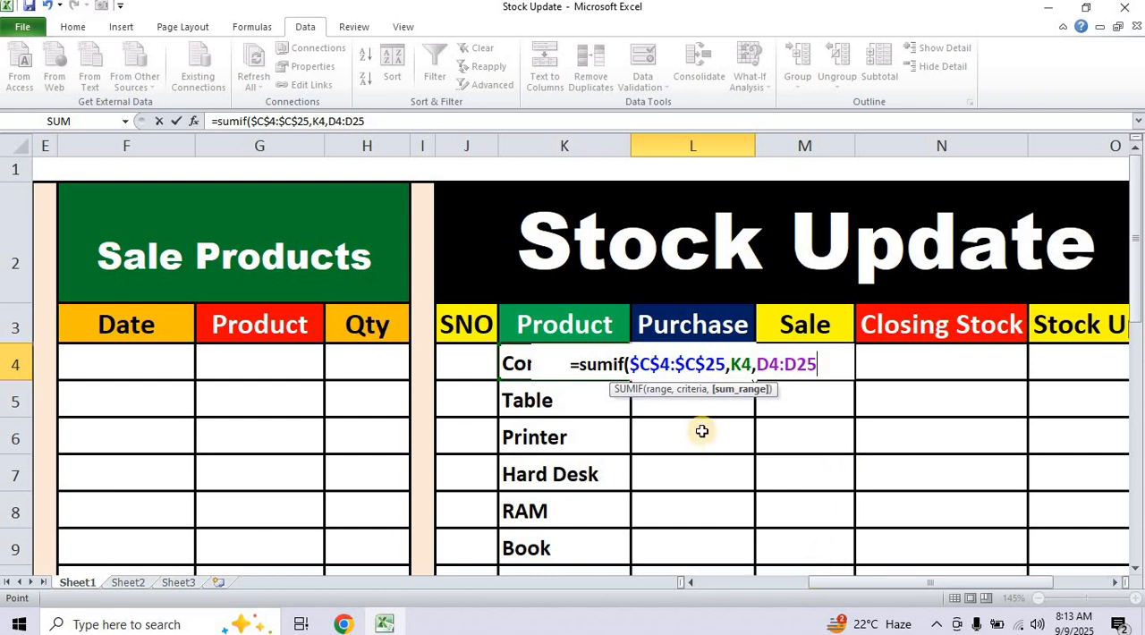
{"action": "key", "text": "F4"}
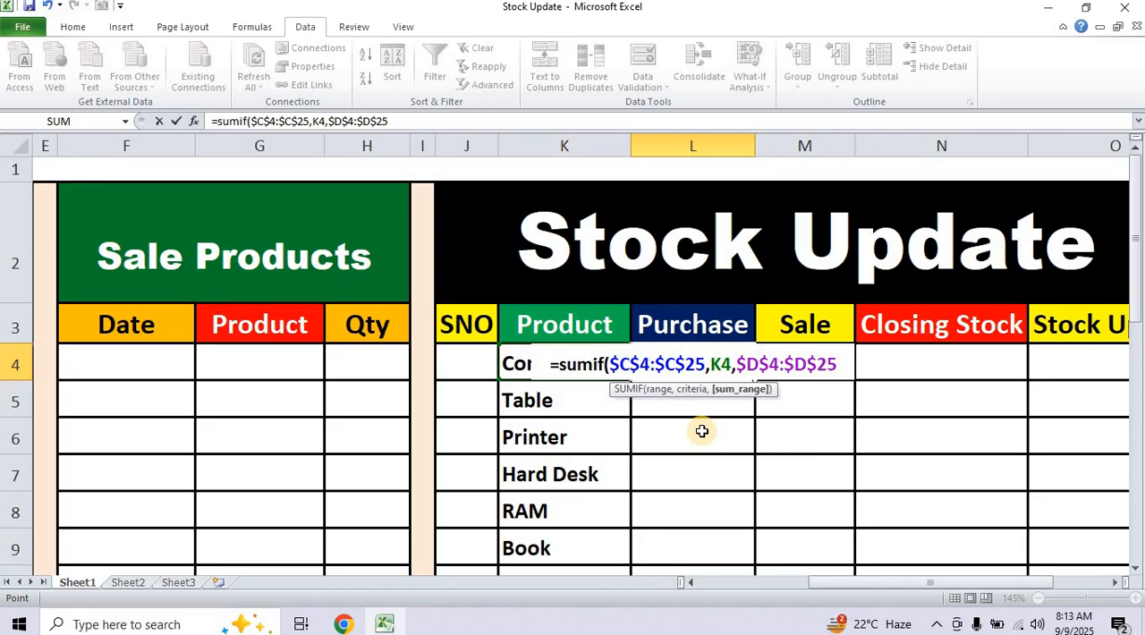
{"action": "type", "text": ")"}
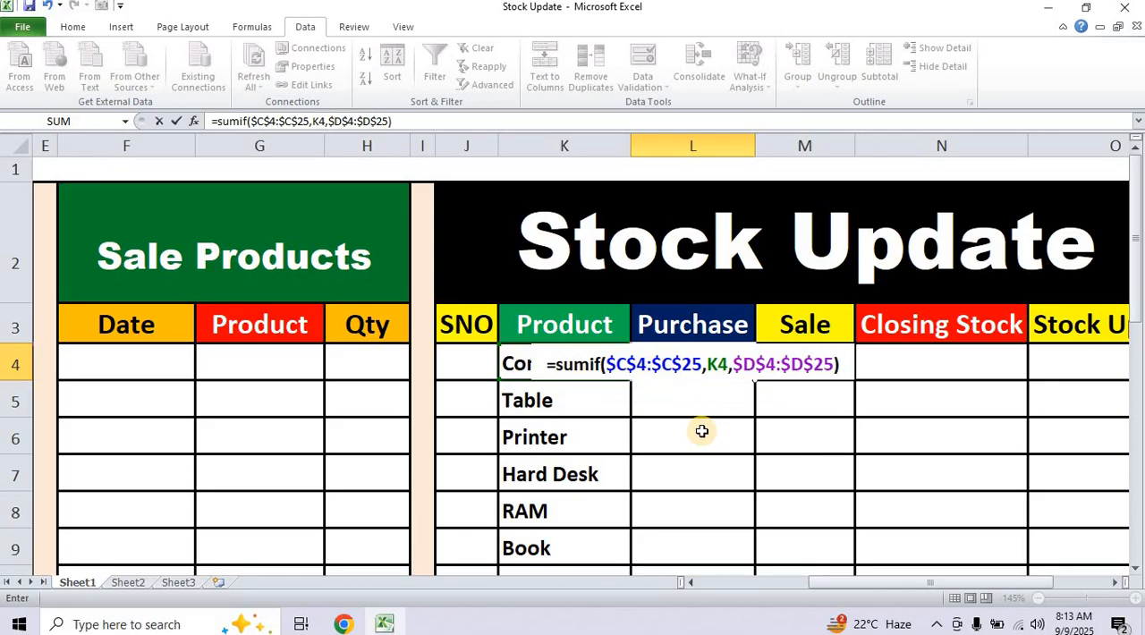
{"action": "key", "text": "Return"}
Copy the SUMIF formula from L4 down the Purchase column to L25.
{"action": "left_click", "coordinate": [712, 364]}
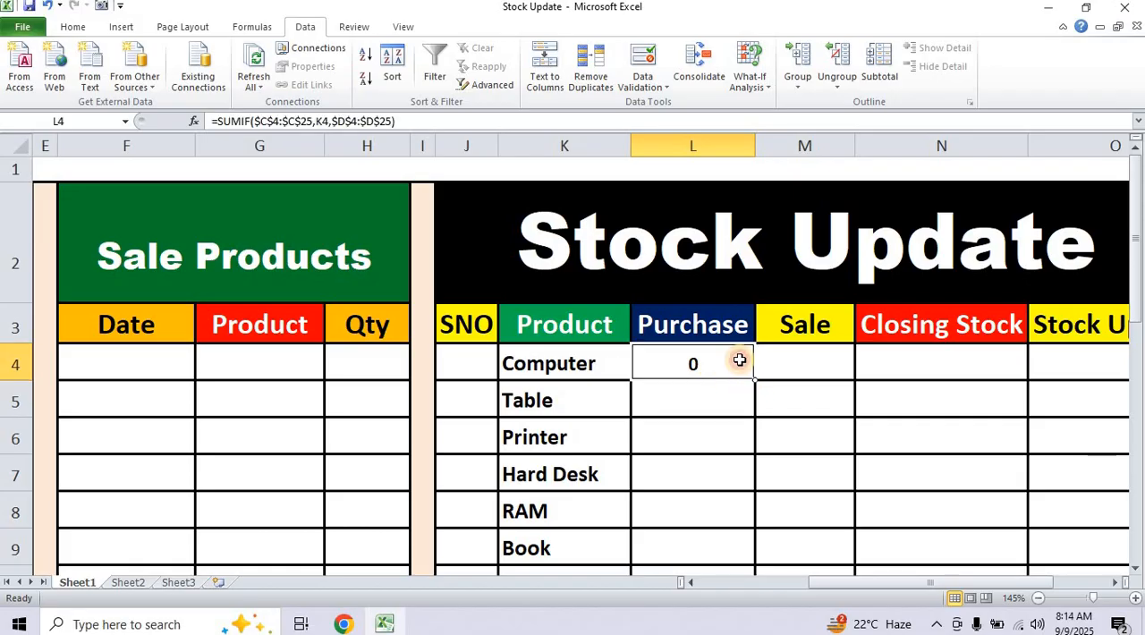
{"action": "left_click_drag", "start_coordinate": [754, 381], "coordinate": [716, 516]}
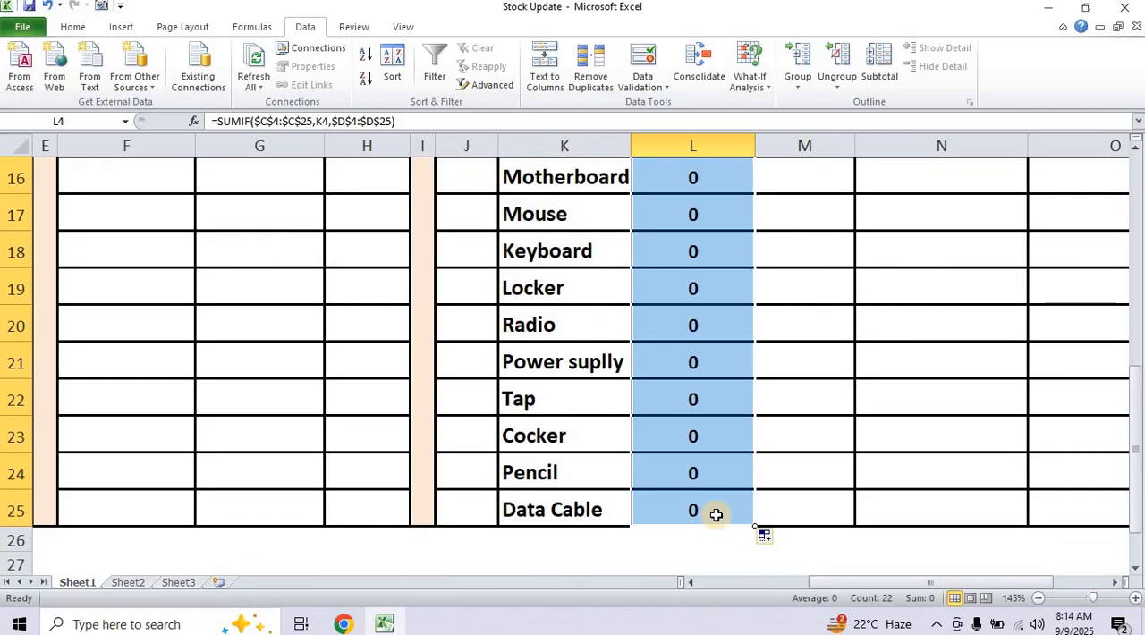
{"action": "scroll", "coordinate": [716, 513], "scroll_direction": "up", "scroll_amount": 5}
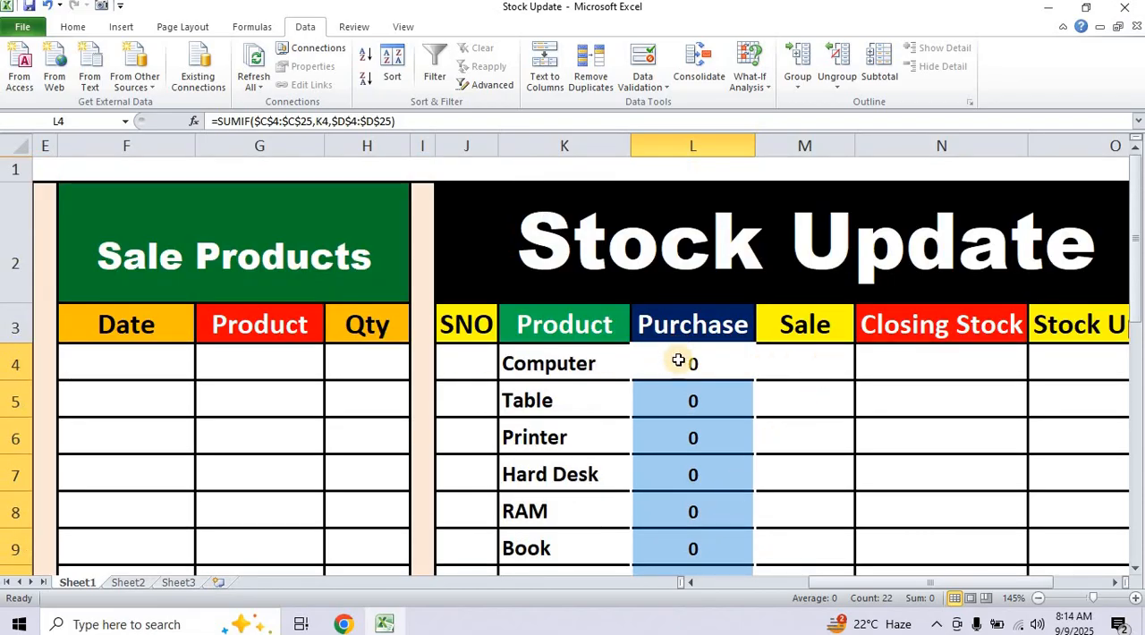
Start a SUMIF formula in M4, Computer's Sale cell, with the Sale Products table's Product cells as the absolute range $G$4:$G$25.
{"action": "left_click", "coordinate": [821, 364]}
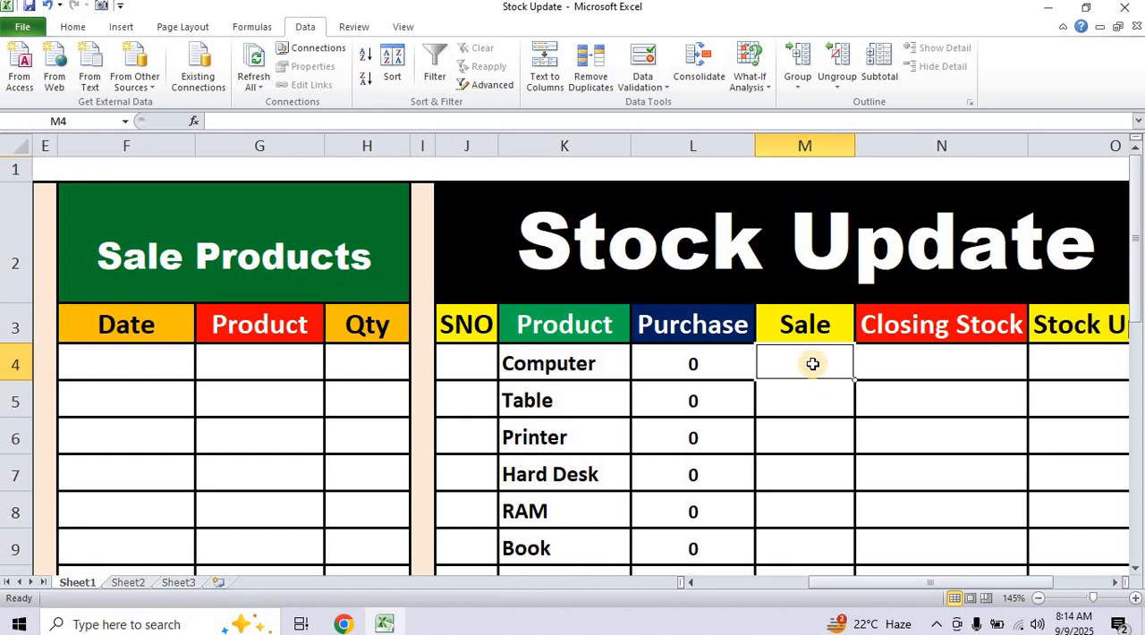
{"action": "type", "text": "="}
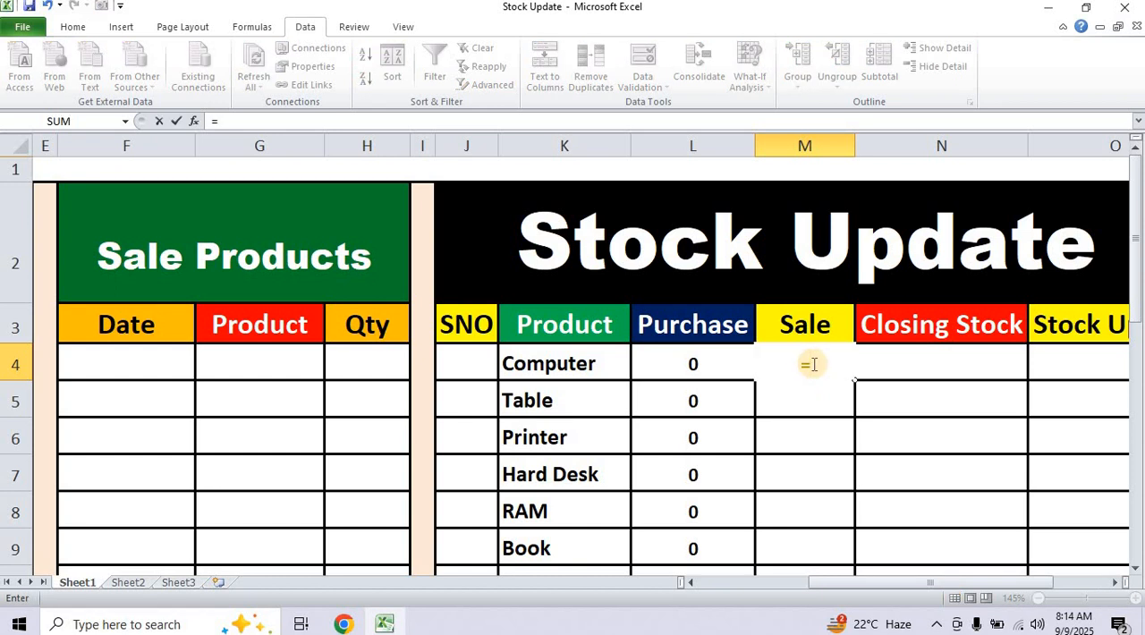
{"action": "type", "text": "sum"}
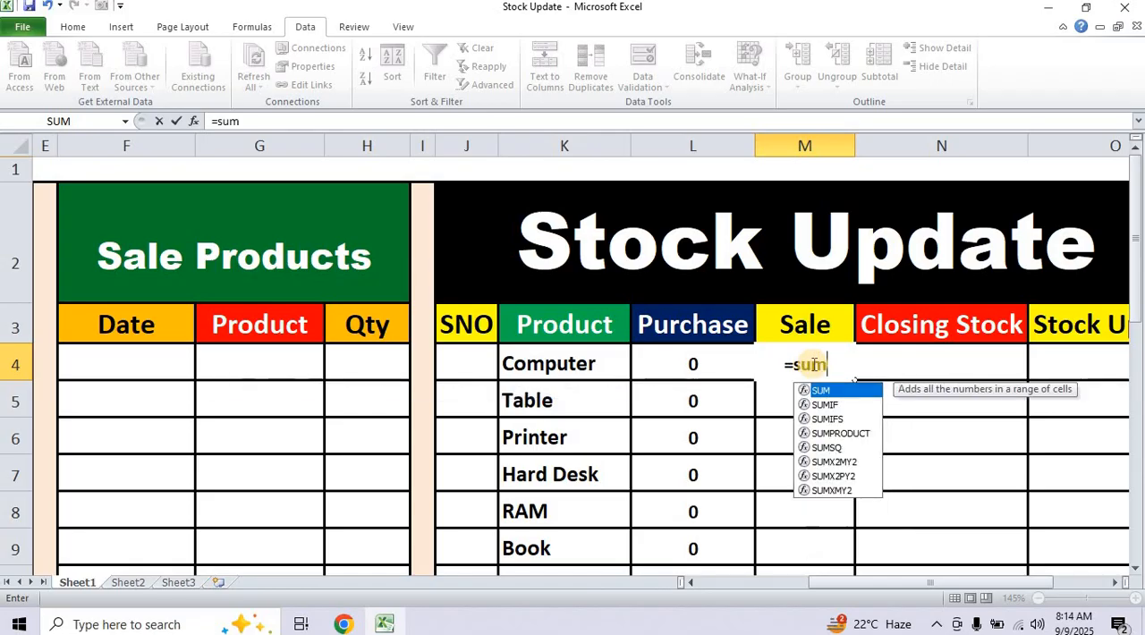
{"action": "type", "text": "if"}
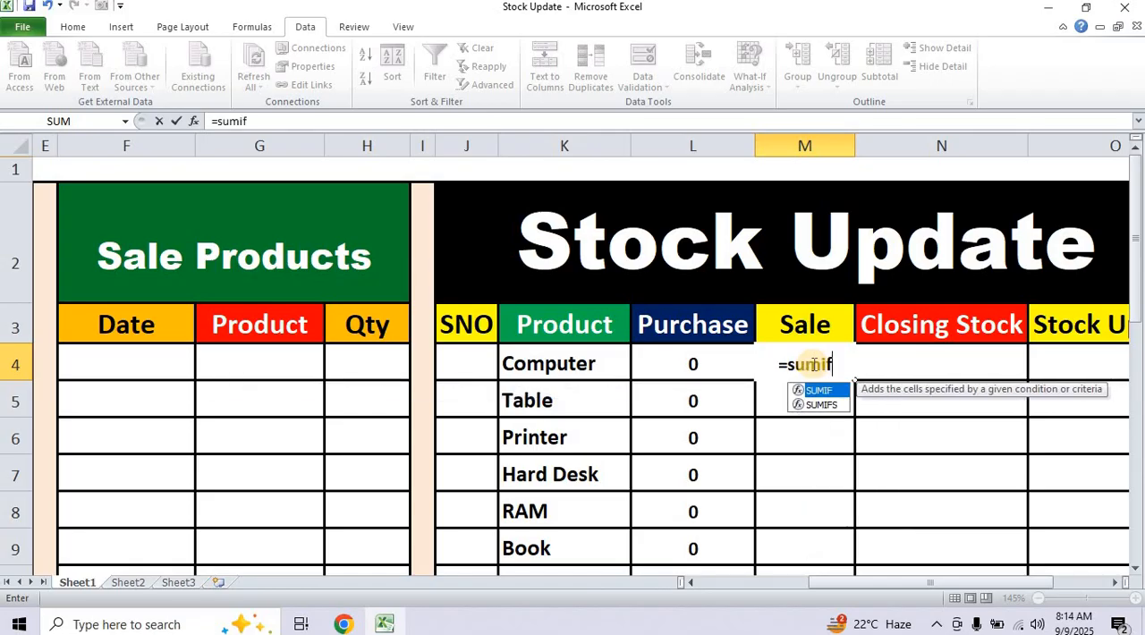
{"action": "type", "text": "("}
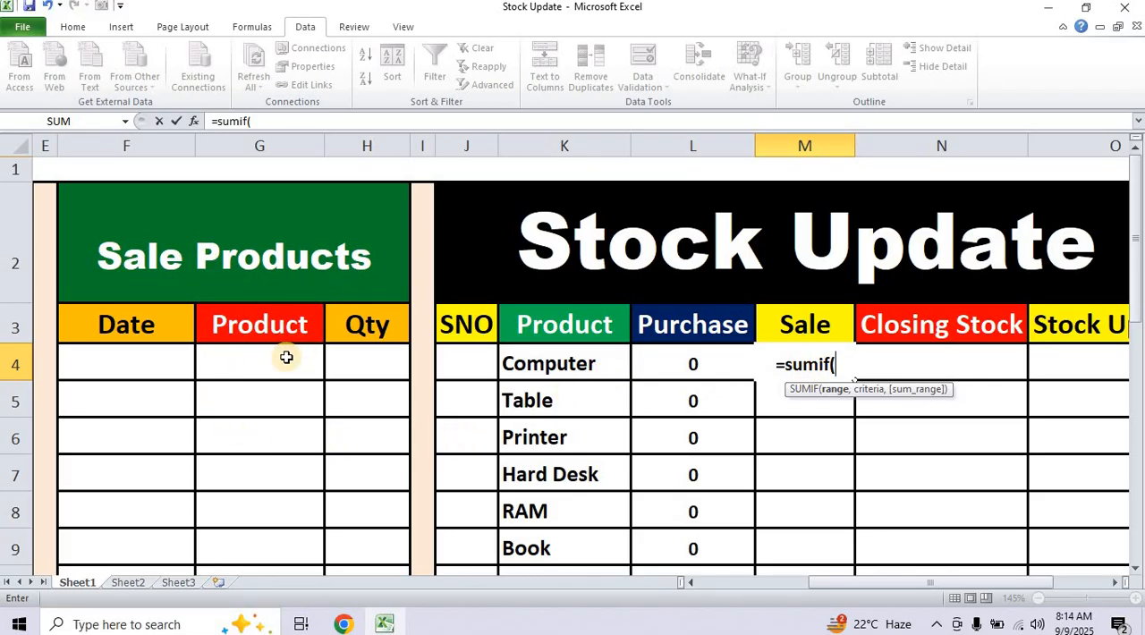
{"action": "left_click_drag", "start_coordinate": [287, 357], "coordinate": [263, 447]}
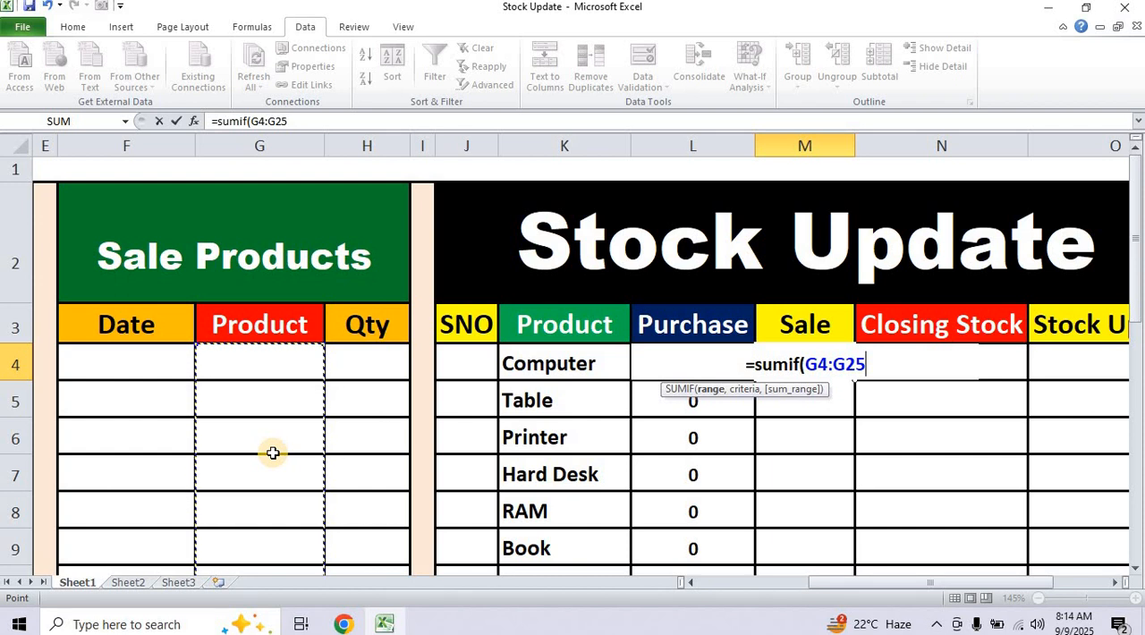
{"action": "key", "text": "F4"}
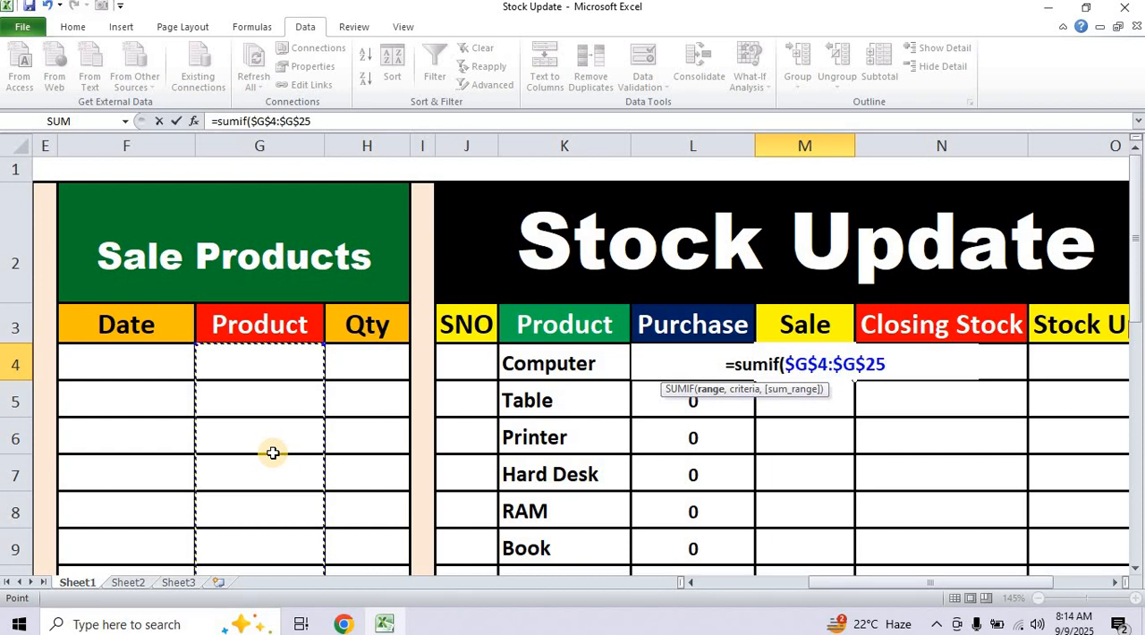
{"action": "type", "text": ","}
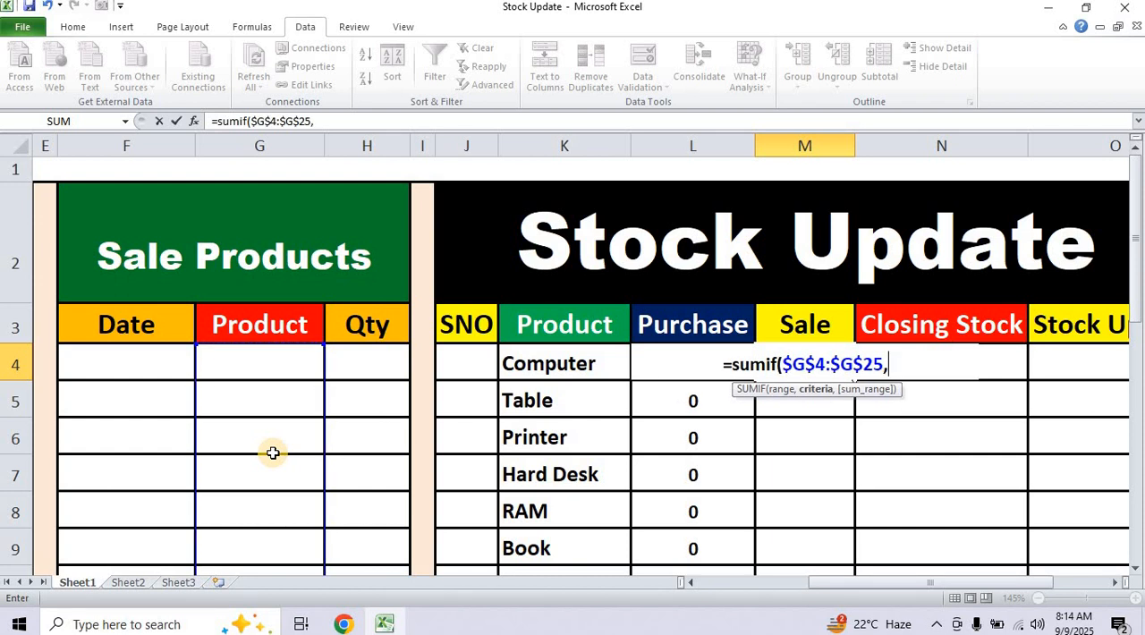
Complete M4's SUMIF formula with K4 as the criteria and the sale Qty cells $H$4:$H$25 as the sum range.
{"action": "left_click", "coordinate": [547, 365]}
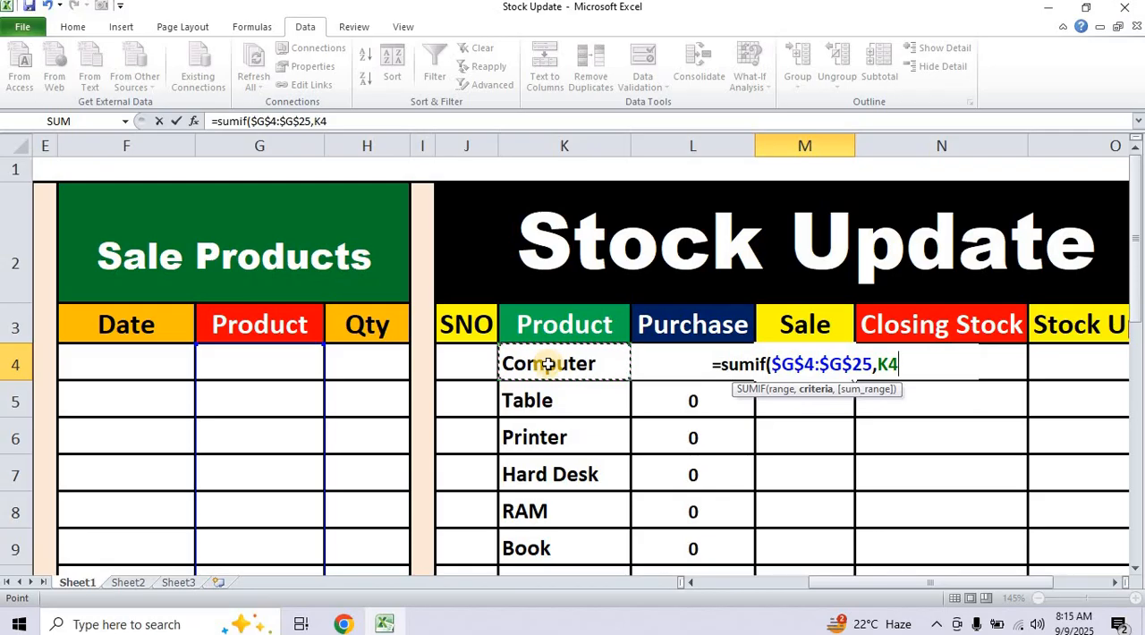
{"action": "type", "text": ","}
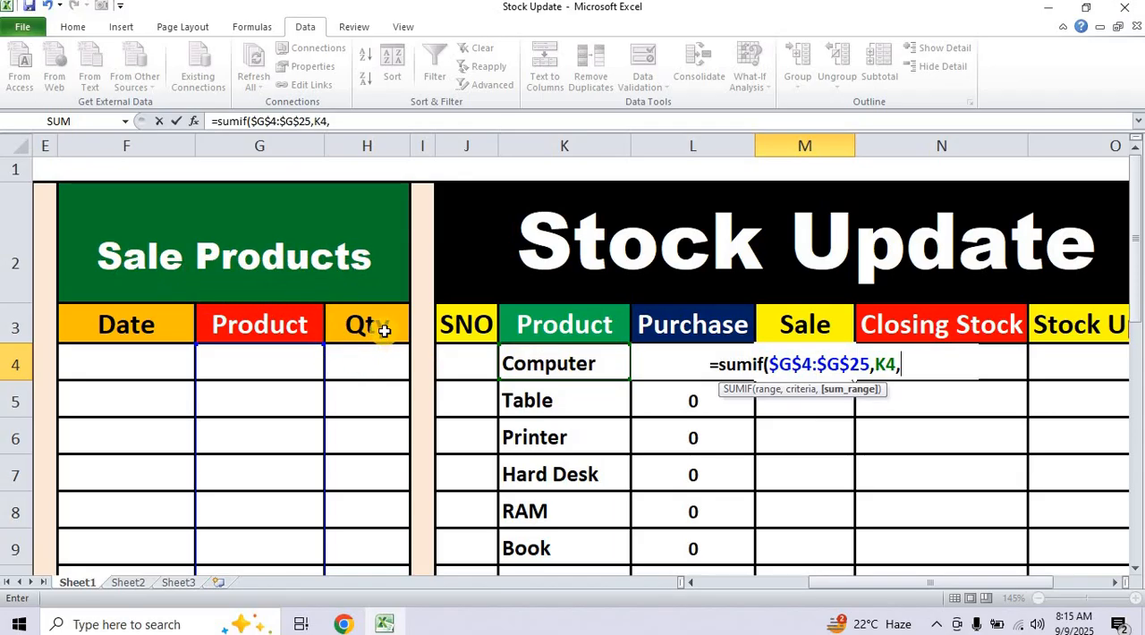
{"action": "left_click_drag", "start_coordinate": [383, 351], "coordinate": [383, 445]}
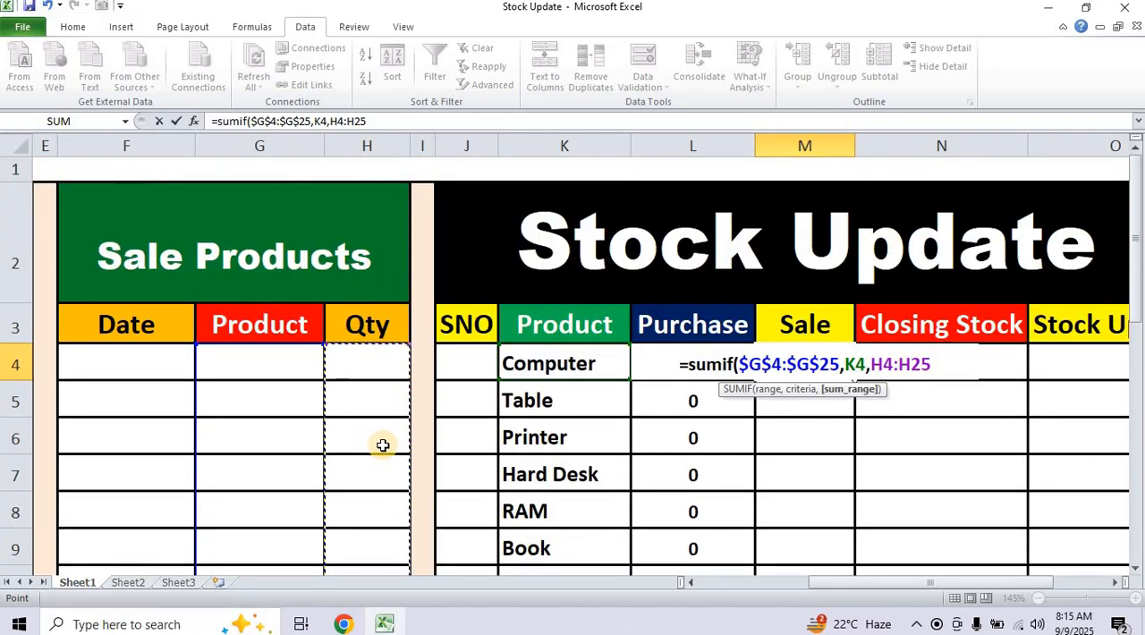
{"action": "key", "text": "F4"}
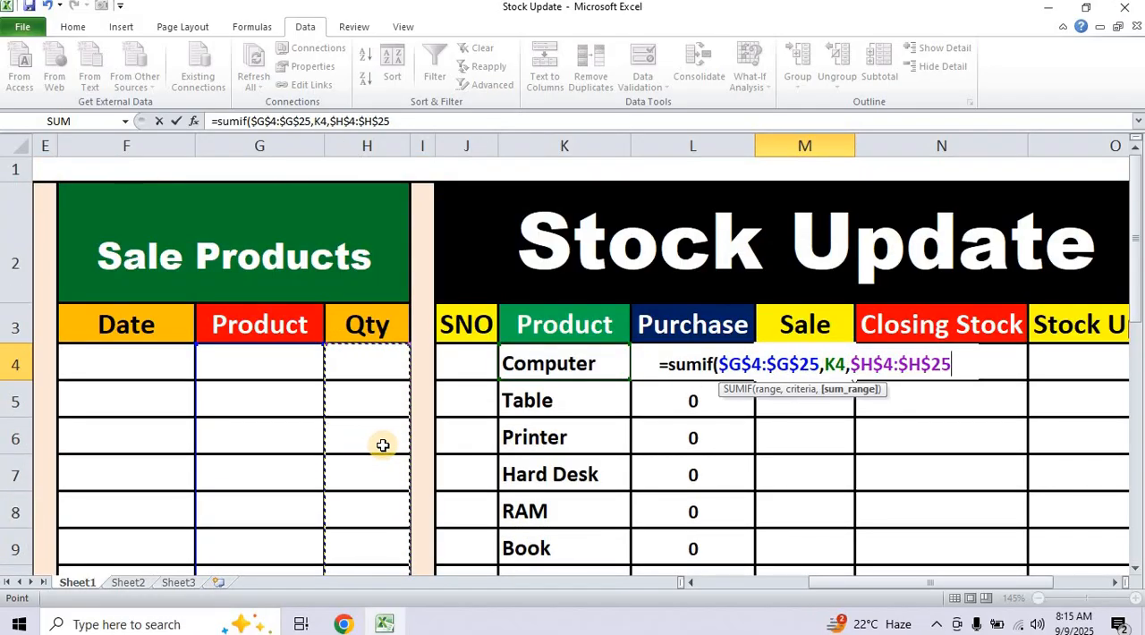
{"action": "type", "text": ")"}
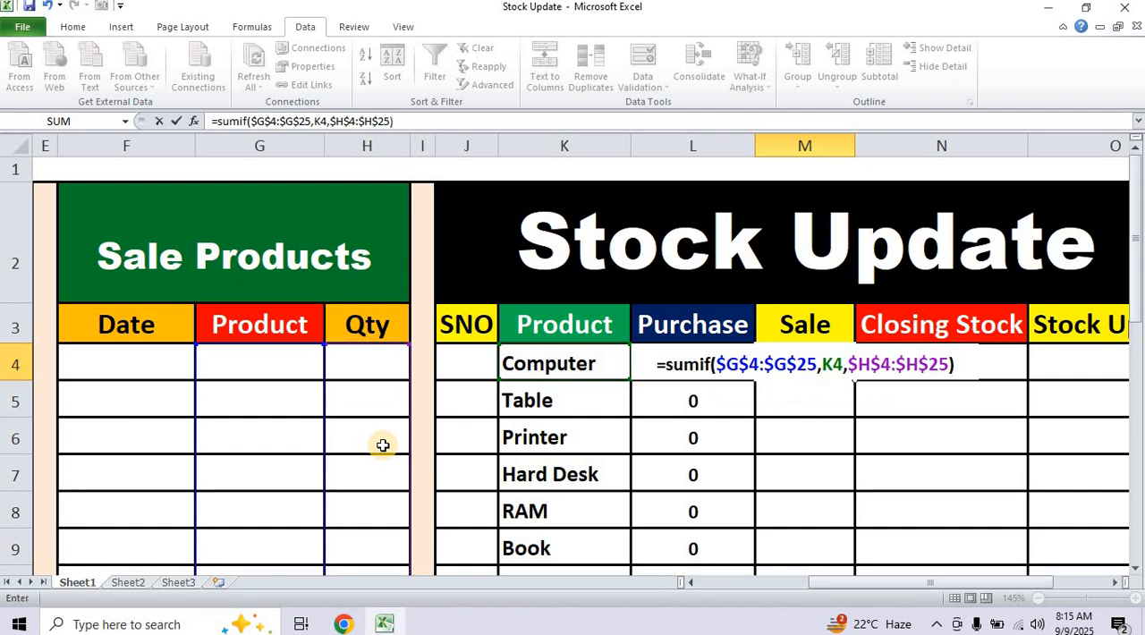
{"action": "key", "text": "Return"}
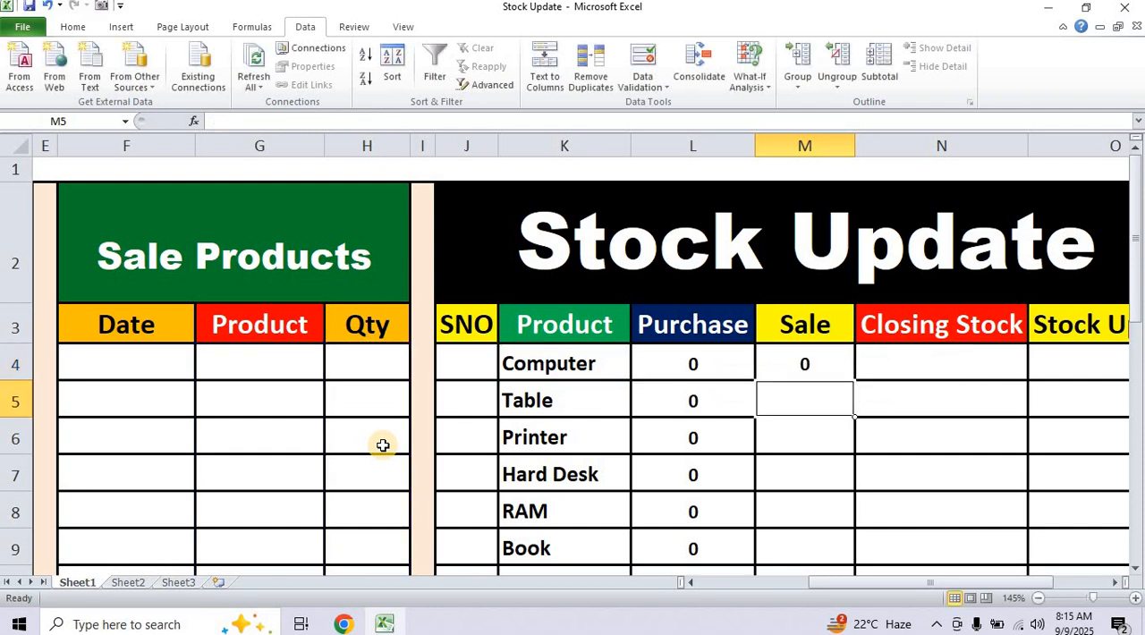
Copy the SUMIF formula from M4 down the Sale column to M25.
{"action": "left_click", "coordinate": [829, 359]}
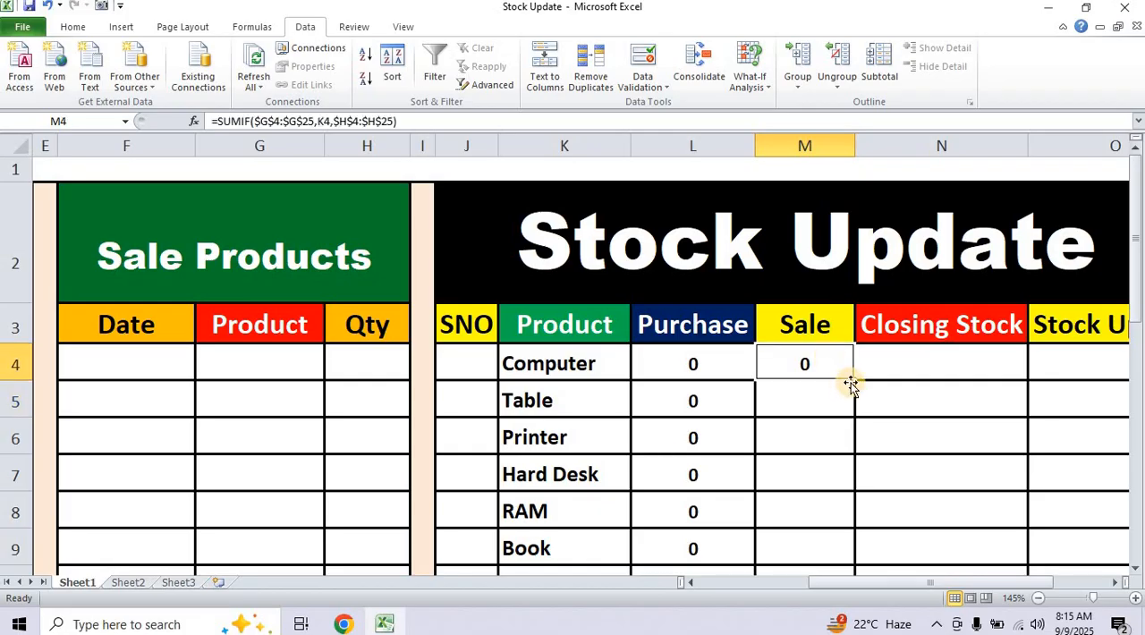
{"action": "left_click_drag", "start_coordinate": [847, 382], "coordinate": [829, 514]}
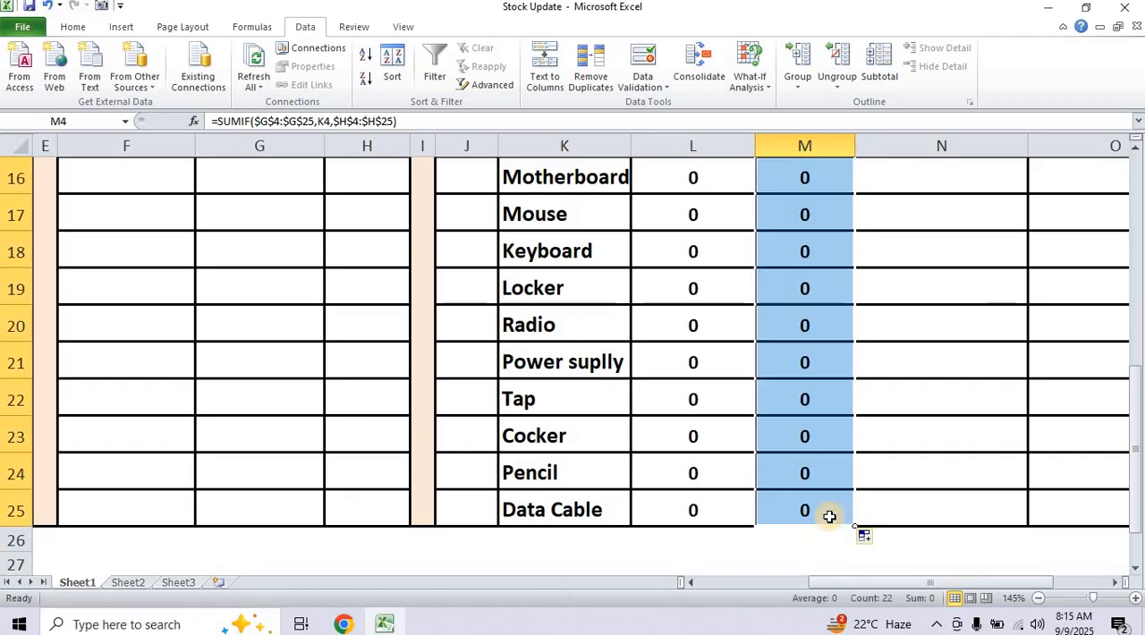
{"action": "scroll", "coordinate": [828, 516], "scroll_direction": "up", "scroll_amount": 5}
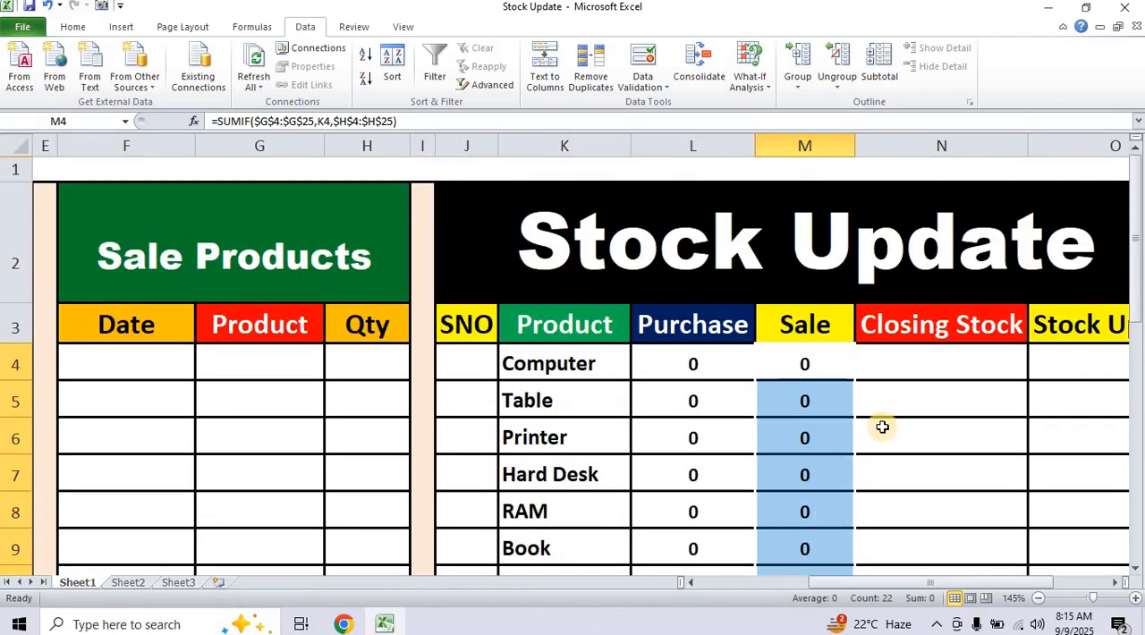
Enter the formula =L4-M4 in N4, the Closing Stock cell for Computer, to subtract sales from purchases.
{"action": "left_click", "coordinate": [967, 367]}
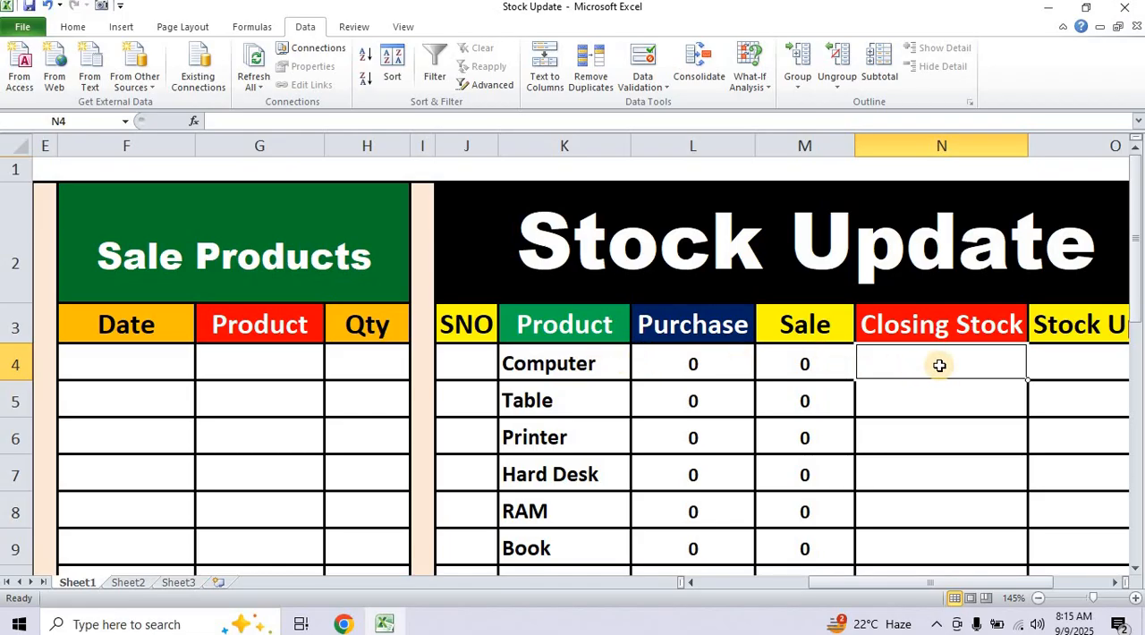
{"action": "type", "text": "="}
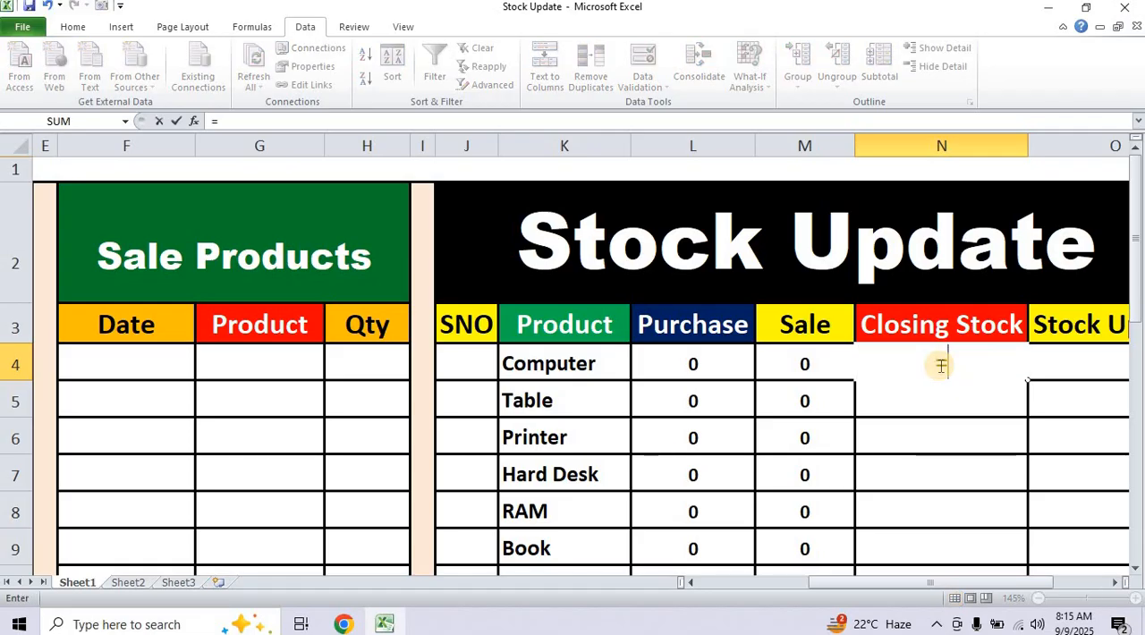
{"action": "left_click", "coordinate": [696, 364]}
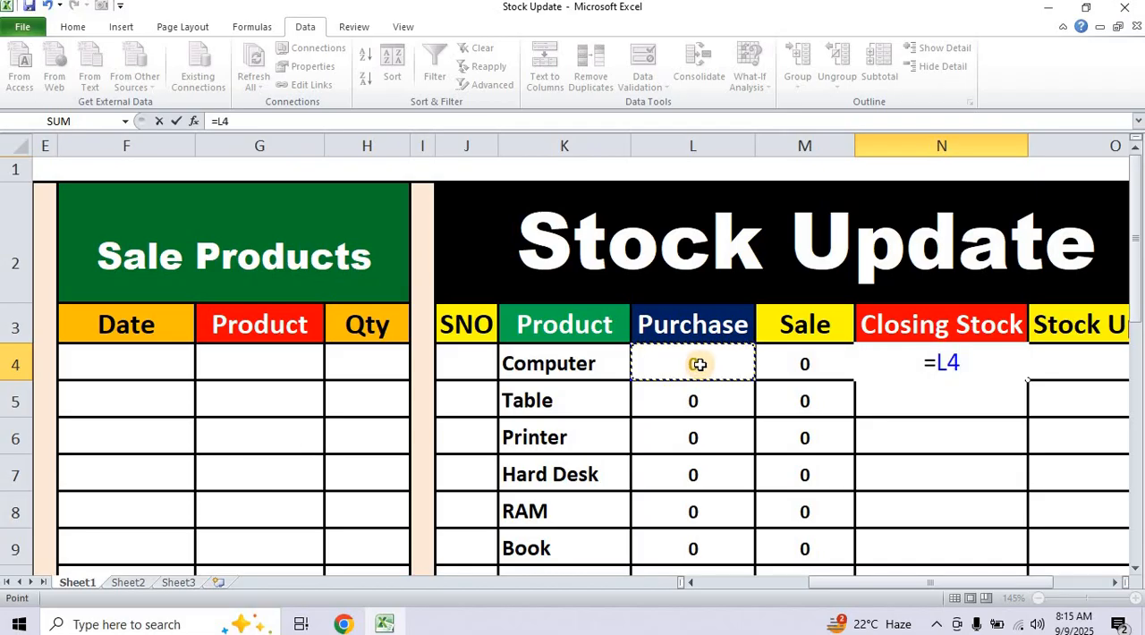
{"action": "type", "text": "-"}
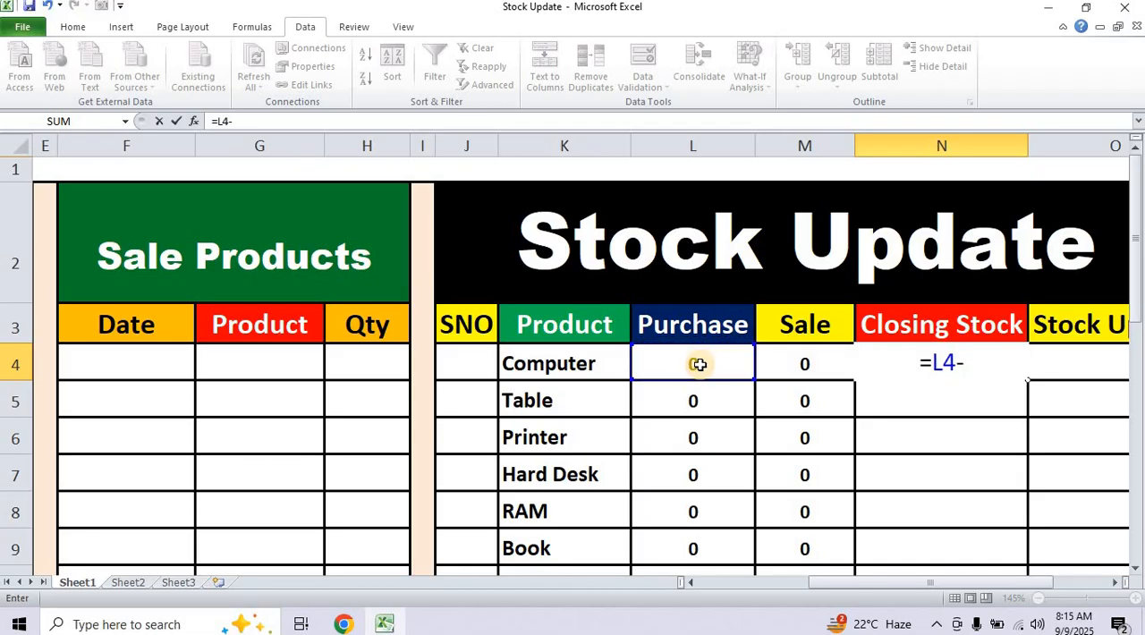
{"action": "left_click", "coordinate": [806, 366]}
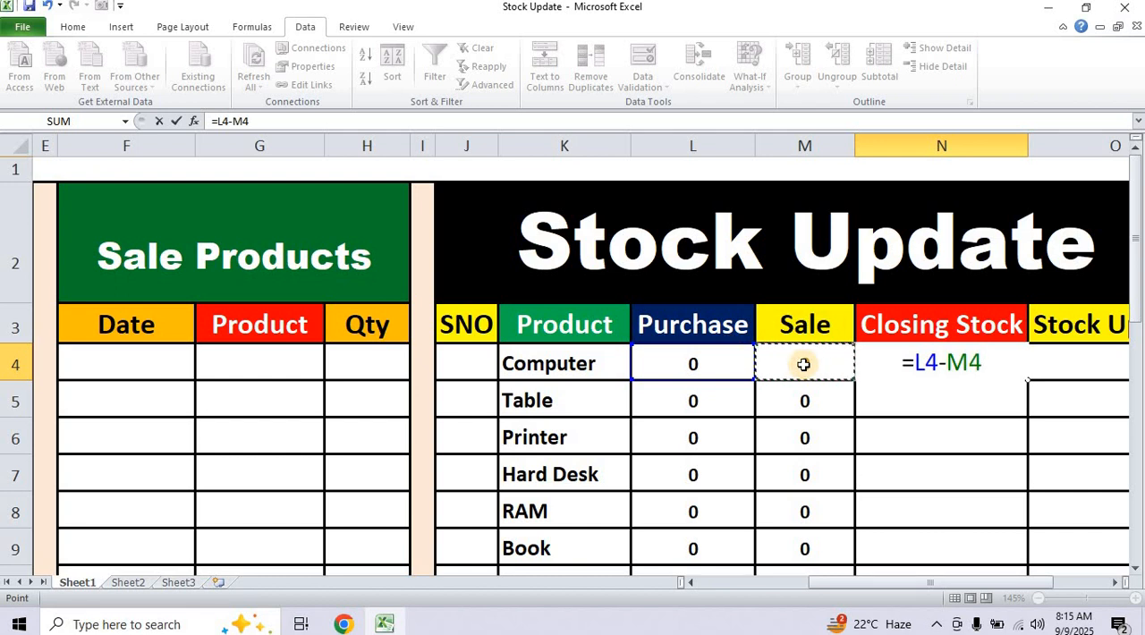
{"action": "key", "text": "Return"}
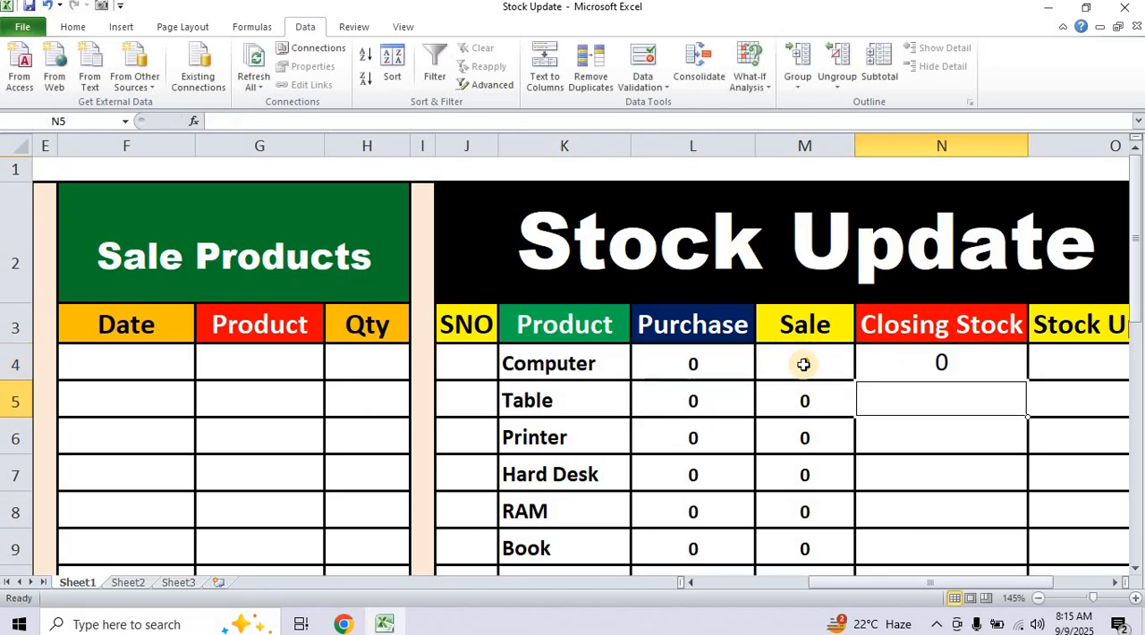
Copy the closing stock formula from N4 down the Closing Stock column to N25.
{"action": "left_click", "coordinate": [1010, 368]}
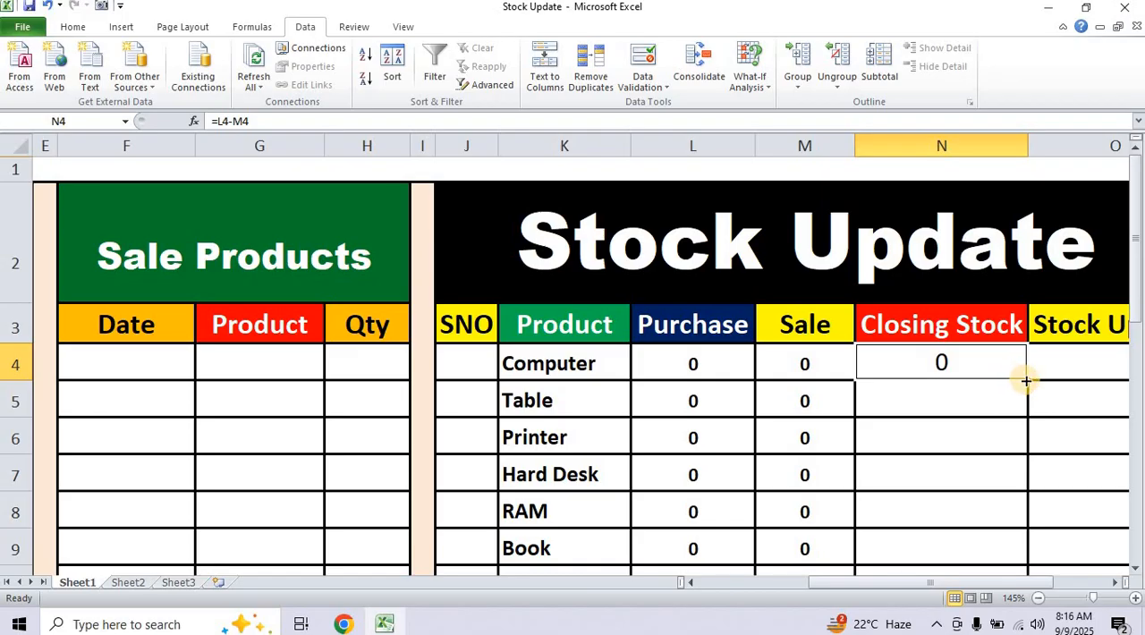
{"action": "left_click_drag", "start_coordinate": [1030, 382], "coordinate": [994, 517]}
{"action": "scroll", "coordinate": [994, 516], "scroll_direction": "up", "scroll_amount": 5}
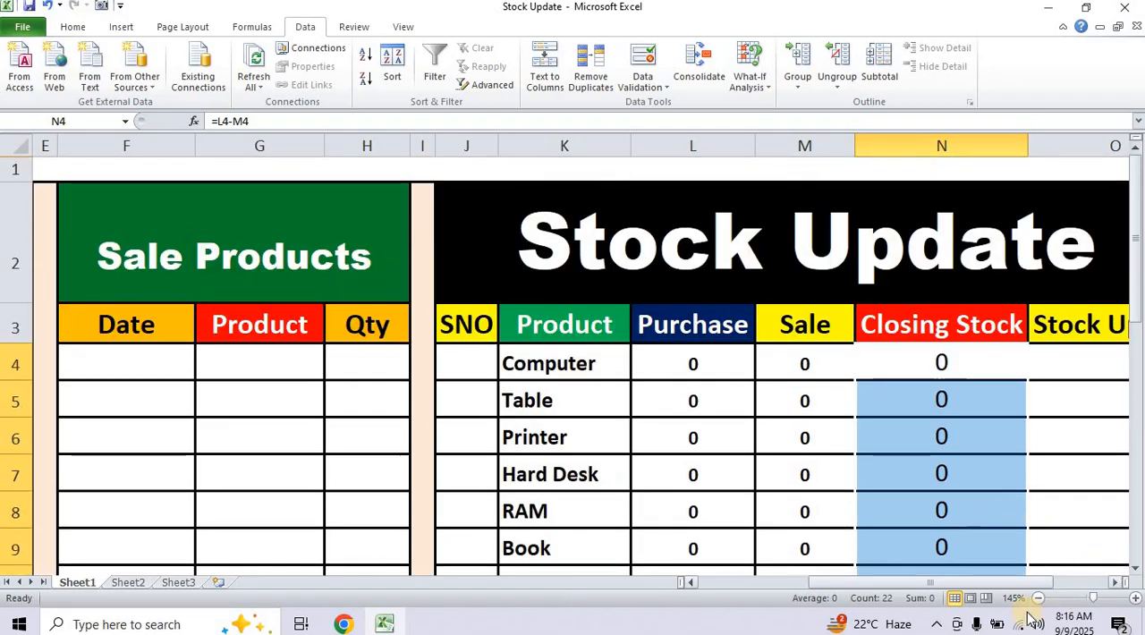
Start an IF formula in O4, the Stock Update cell for Computer, with the logical test N4<=20.
{"action": "left_click_drag", "start_coordinate": [927, 589], "coordinate": [994, 593]}
{"action": "left_click", "coordinate": [944, 364]}
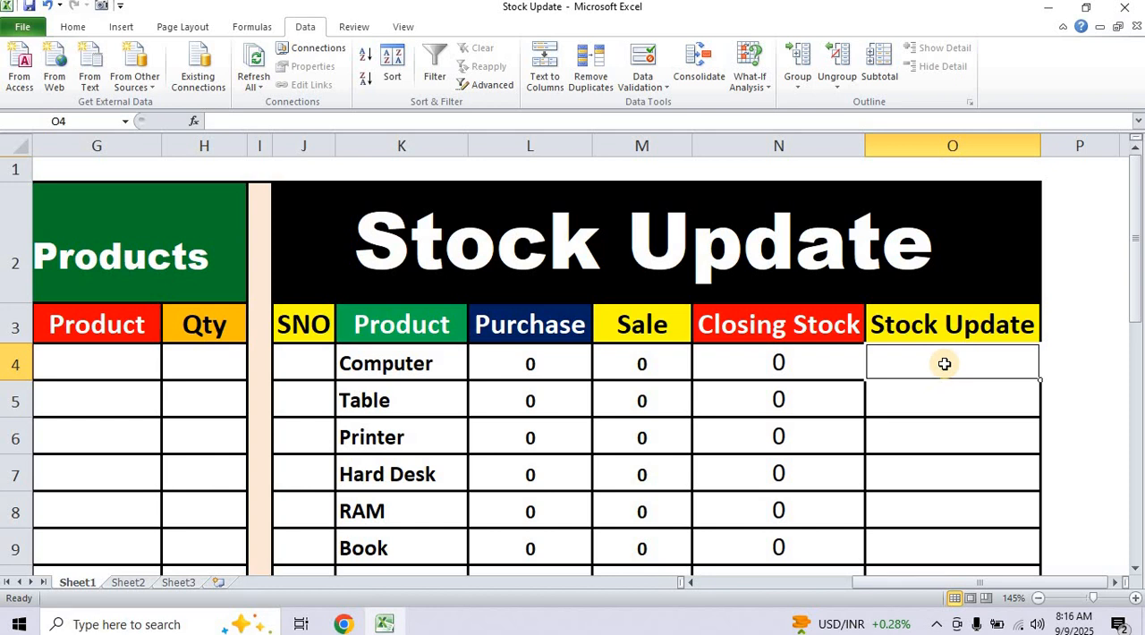
{"action": "type", "text": "="}
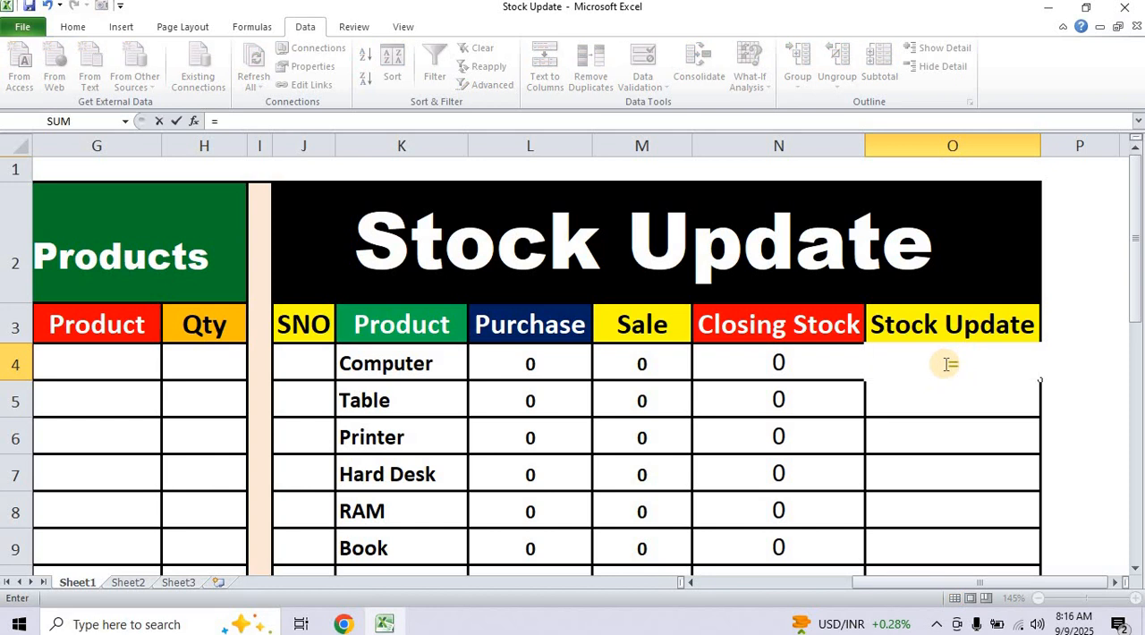
{"action": "type", "text": "i"}
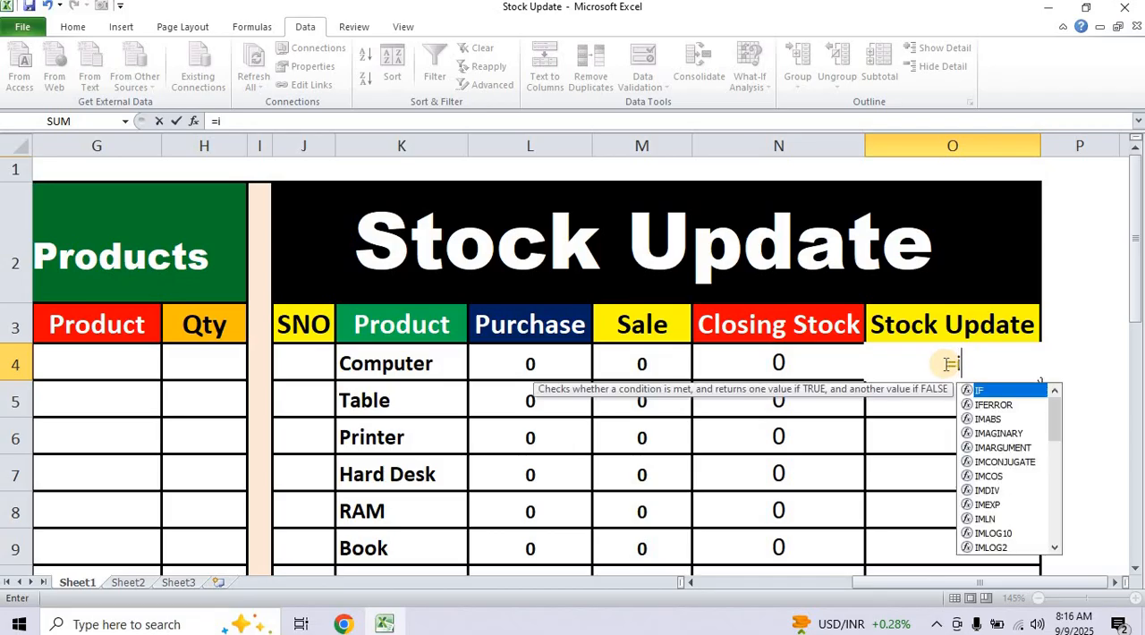
{"action": "type", "text": "f("}
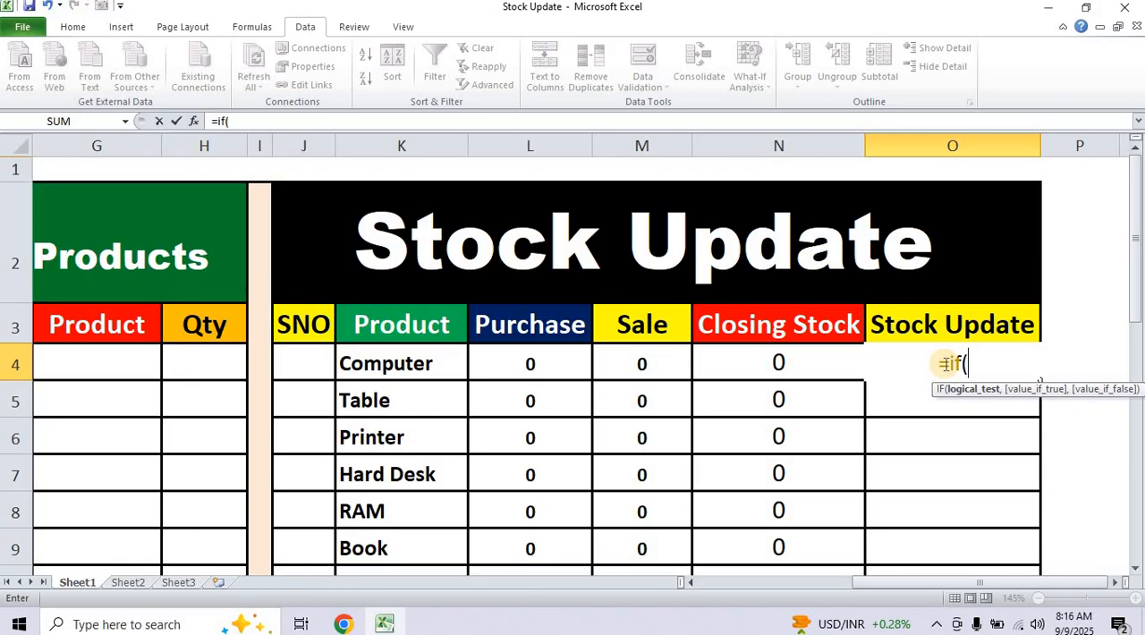
{"action": "left_click", "coordinate": [782, 363]}
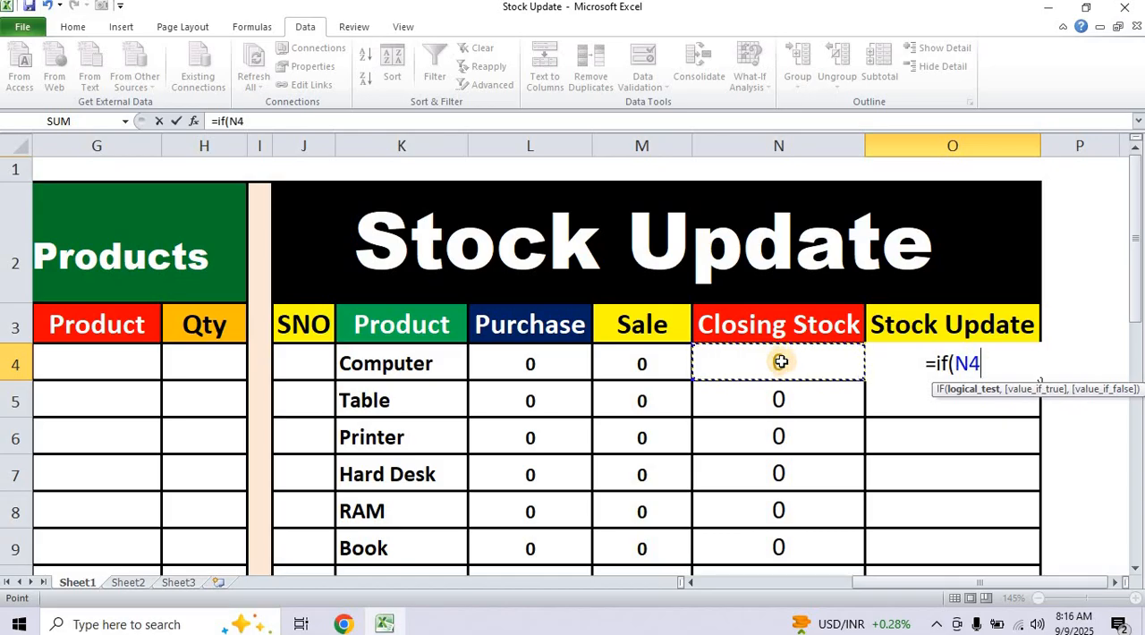
{"action": "type", "text": "<="}
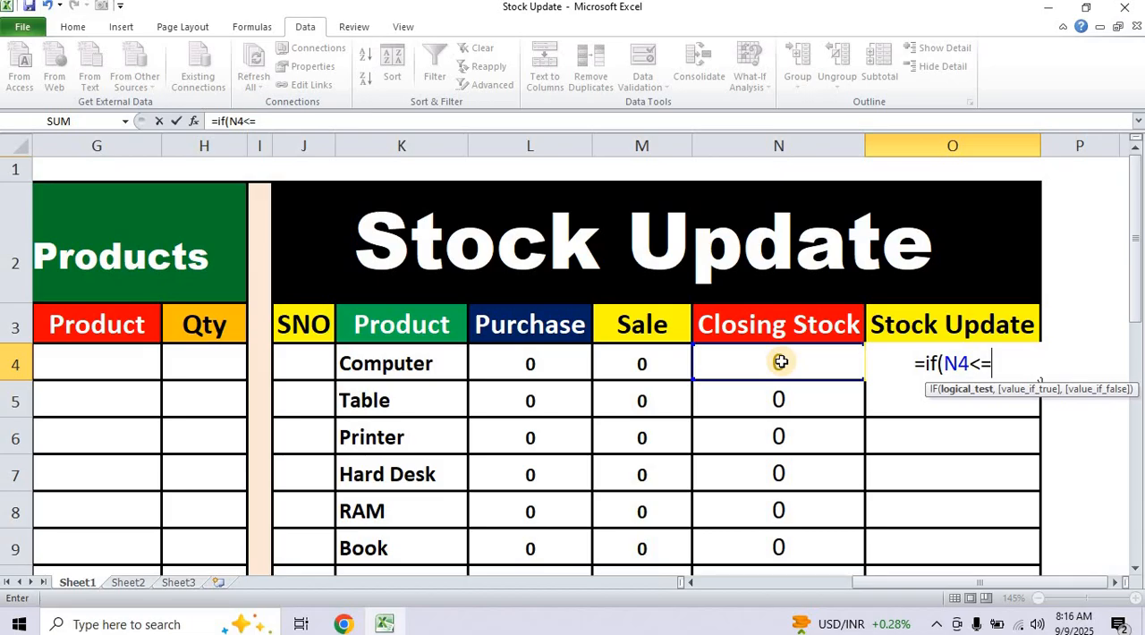
{"action": "type", "text": "2"}
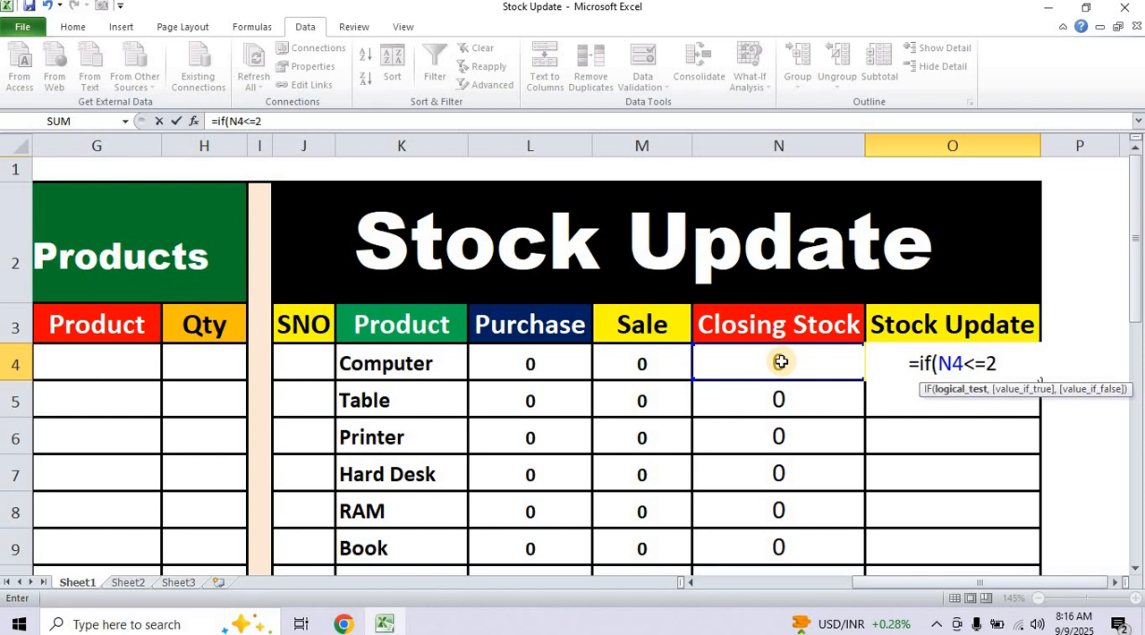
{"action": "type", "text": "0"}
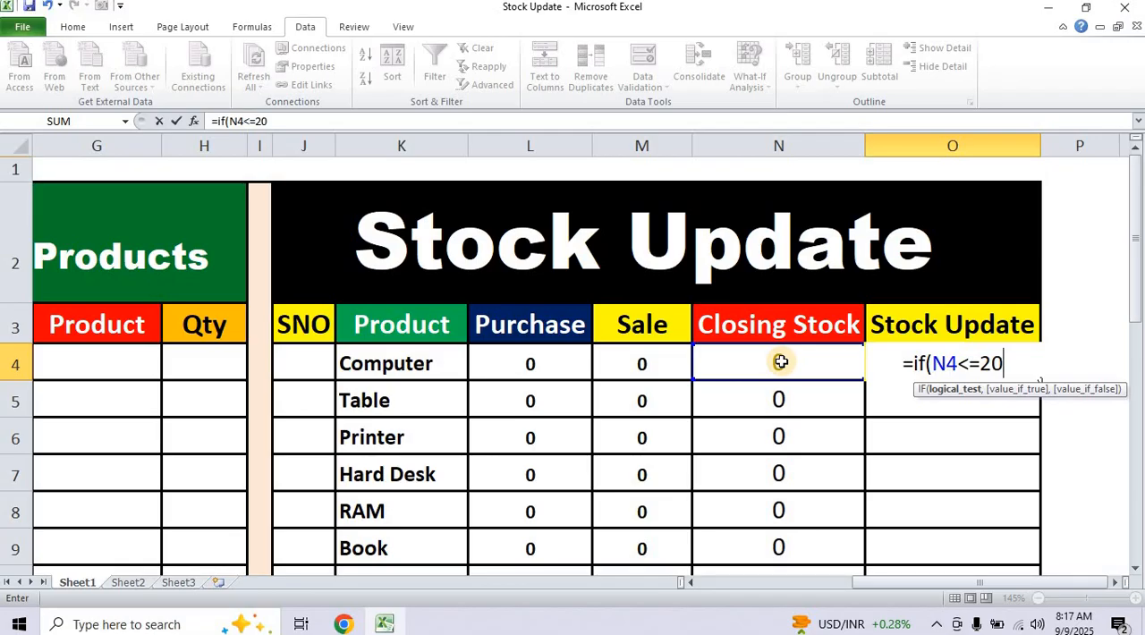
Complete O4's IF formula with "order" as the true value and an empty string "" as the false value.
{"action": "type", "text": ","}
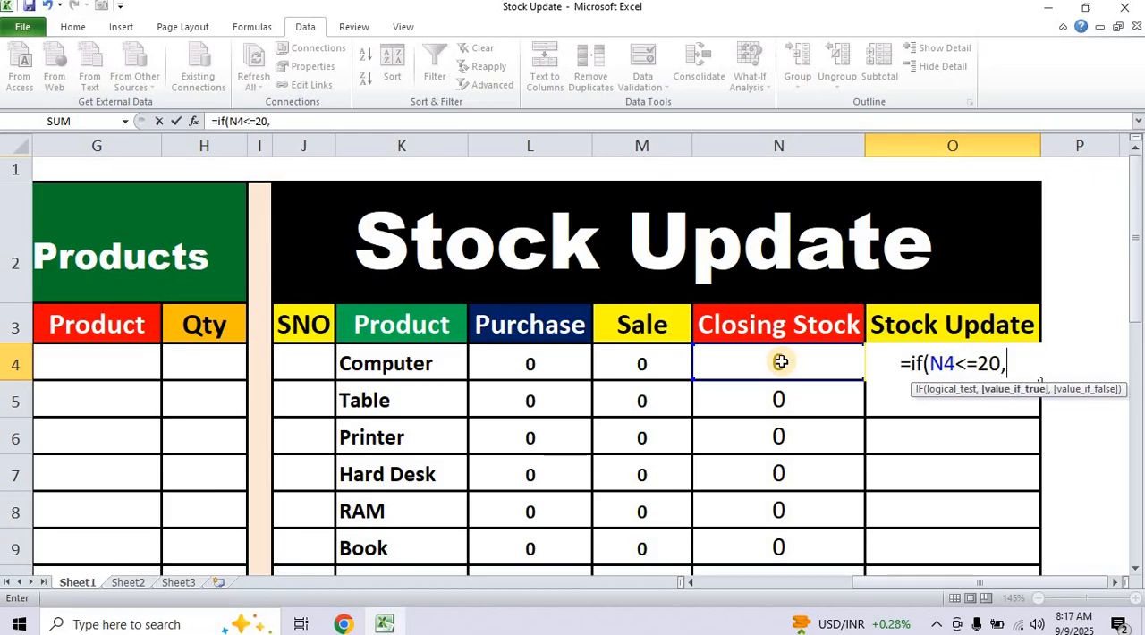
{"action": "type", "text": "\""}
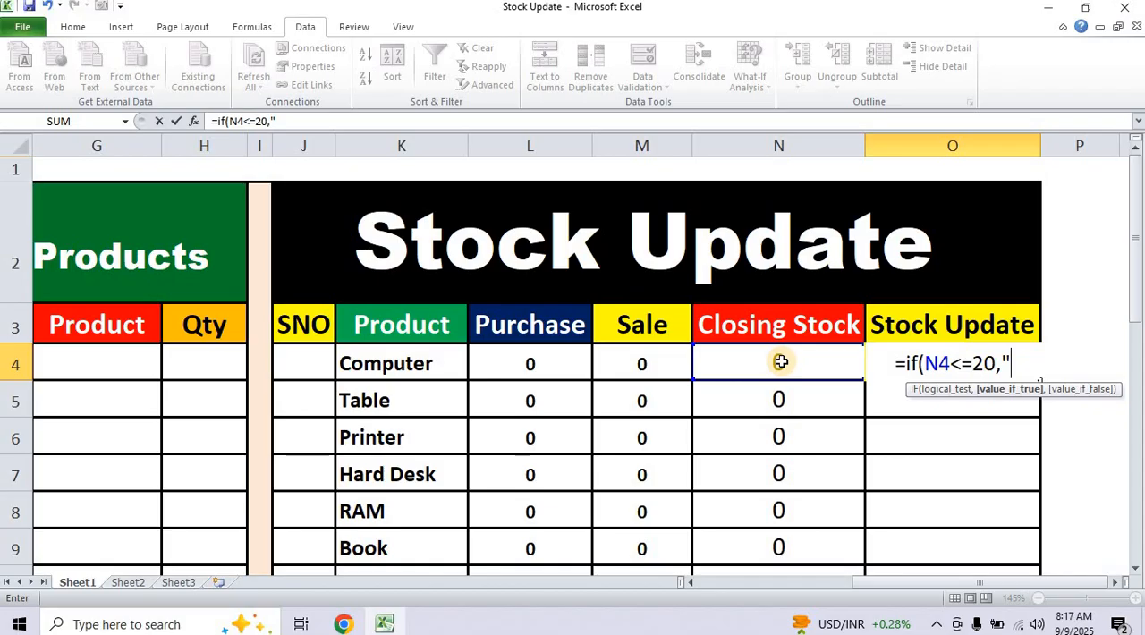
{"action": "type", "text": "order"}
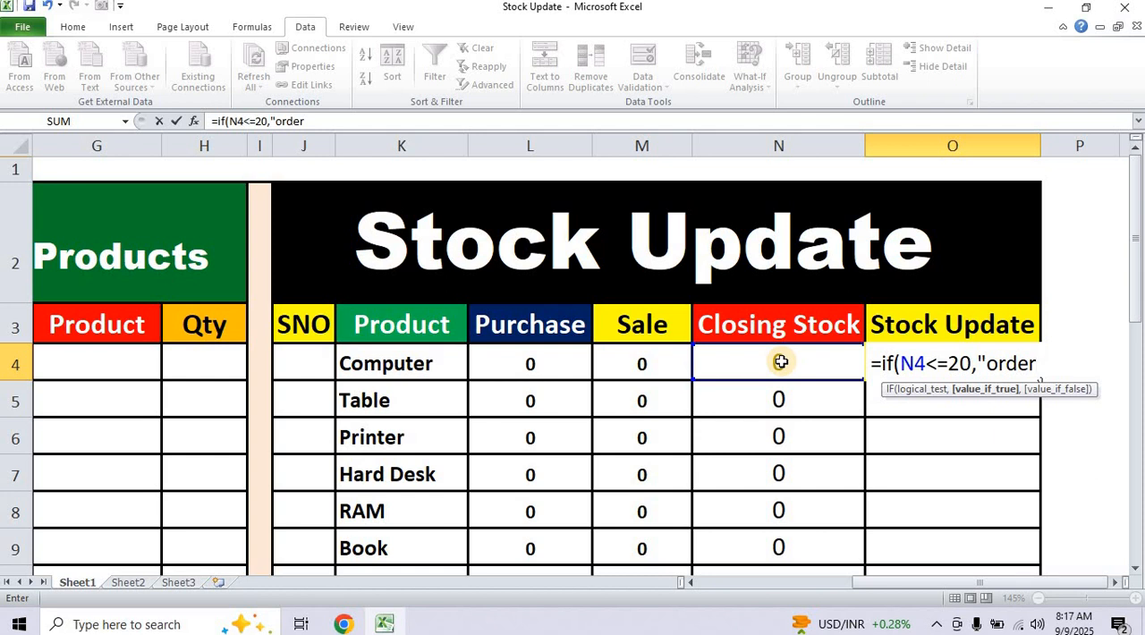
{"action": "type", "text": "\""}
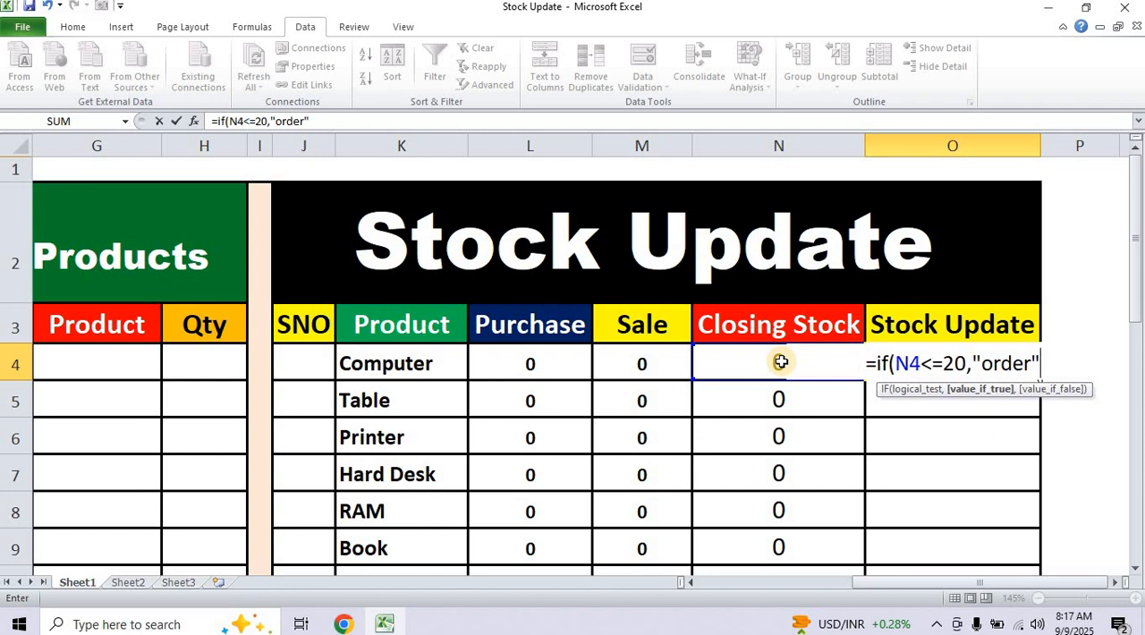
{"action": "type", "text": ","}
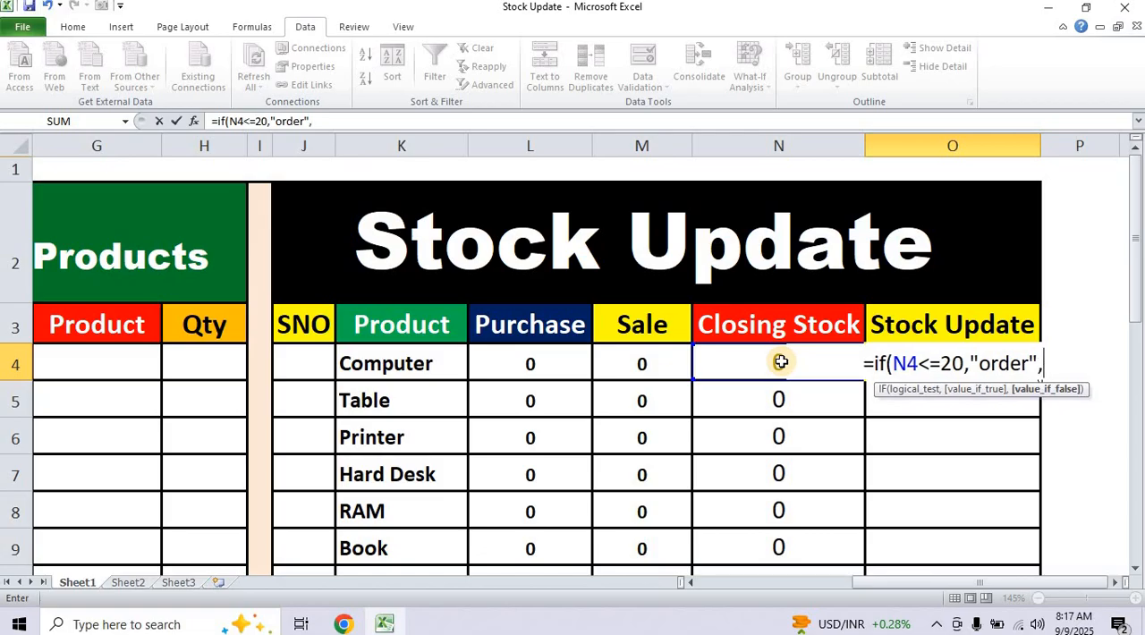
{"action": "type", "text": "\""}
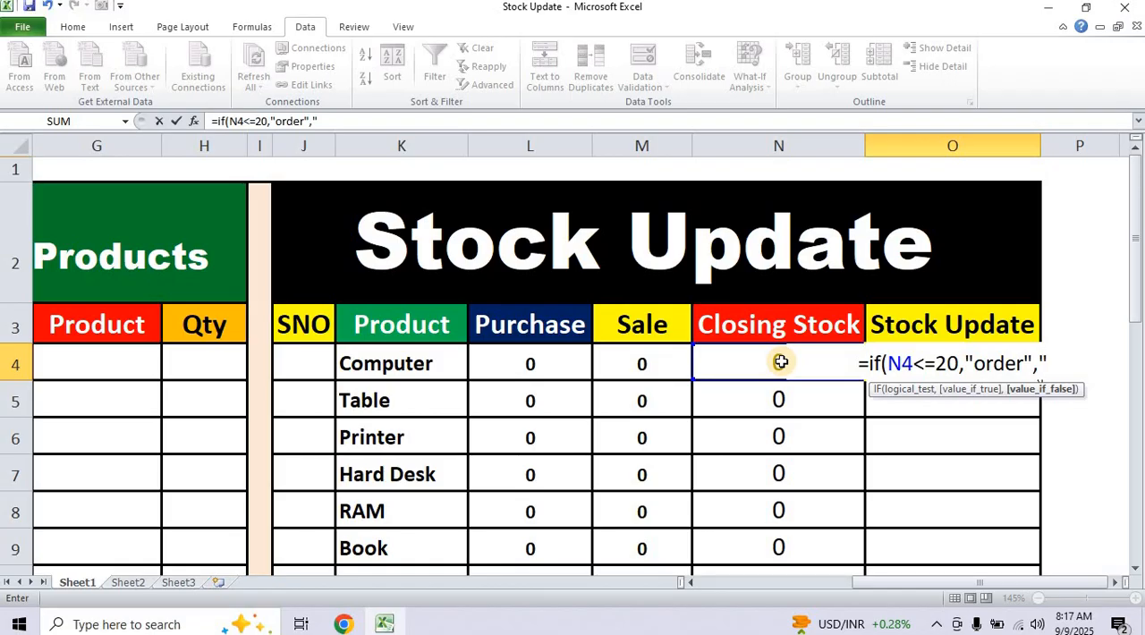
{"action": "type", "text": "\""}
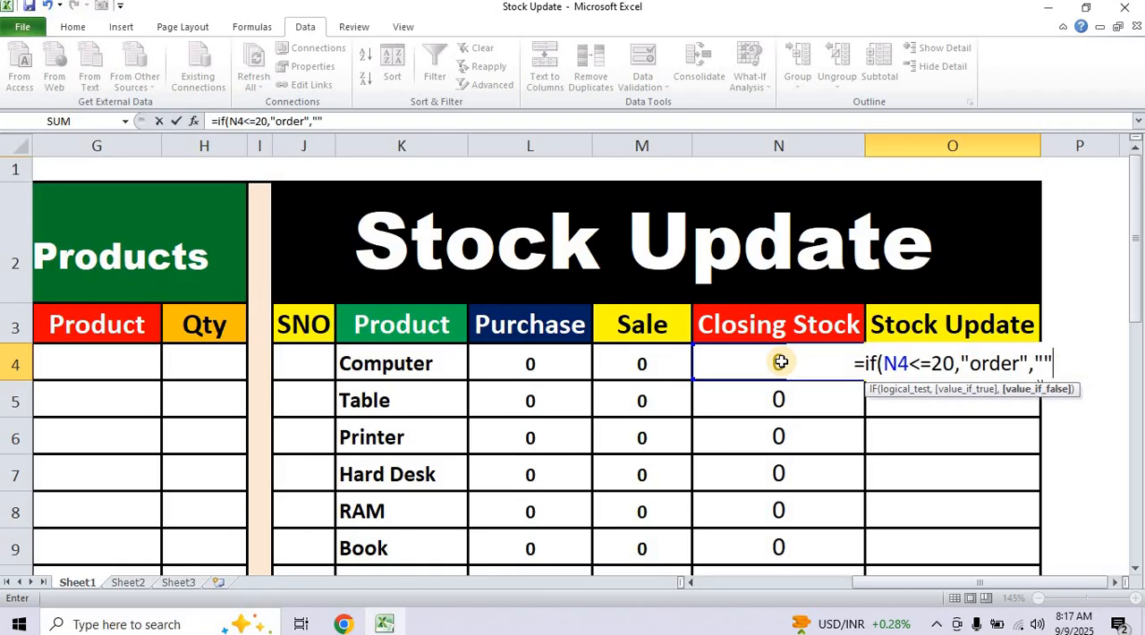
{"action": "type", "text": ")"}
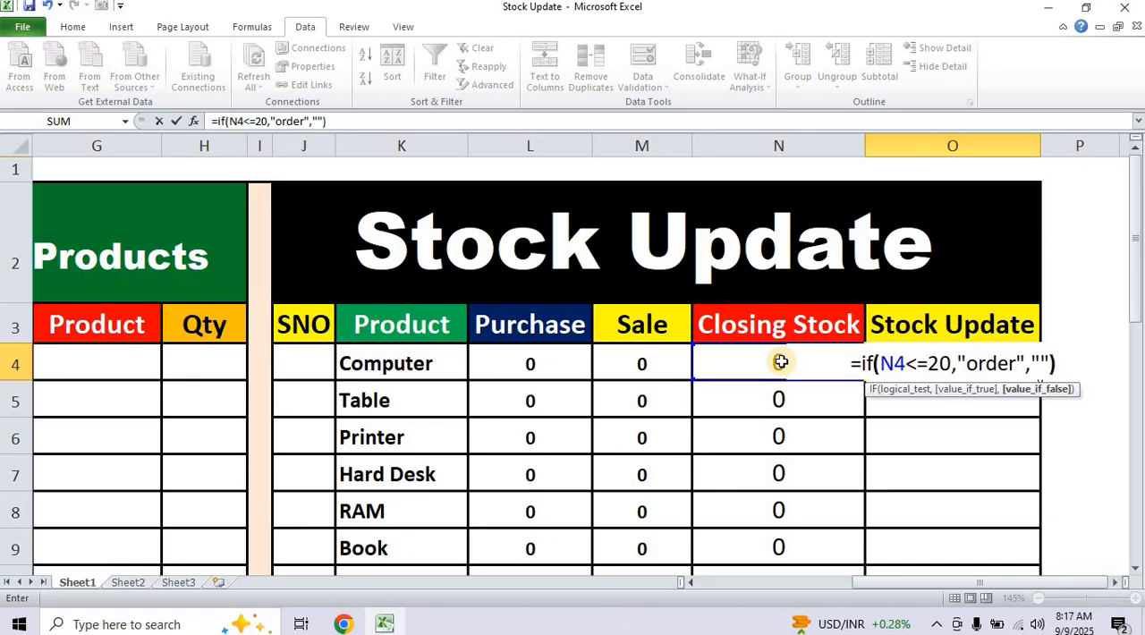
{"action": "key", "text": "Return"}
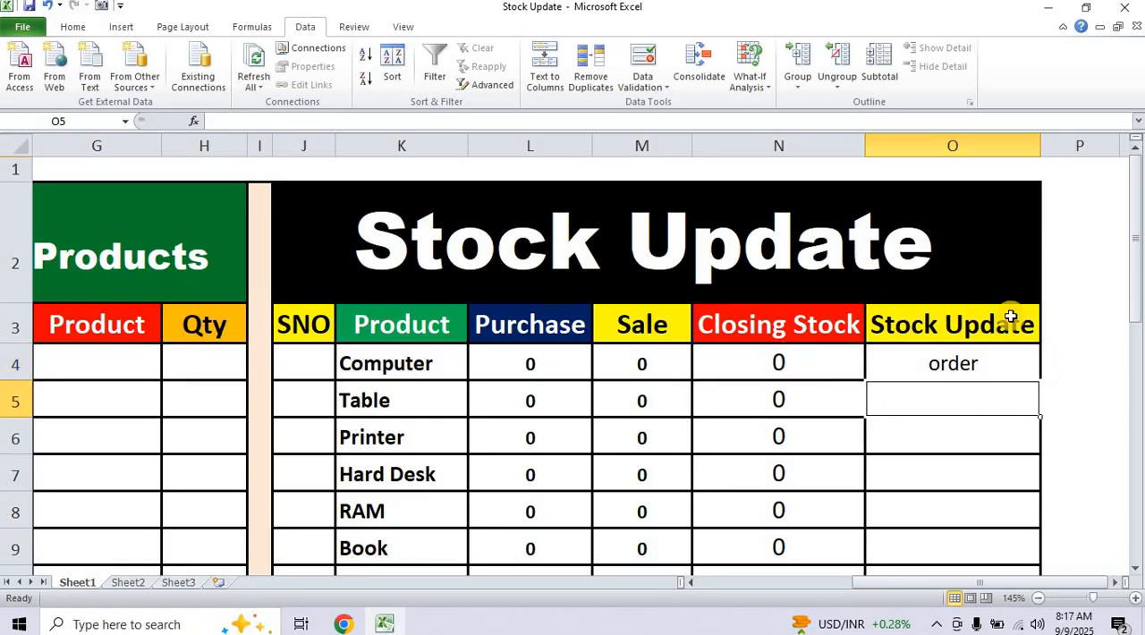
Copy the IF formula from O4 down the Stock Update column to O25.
{"action": "left_click", "coordinate": [1017, 362]}
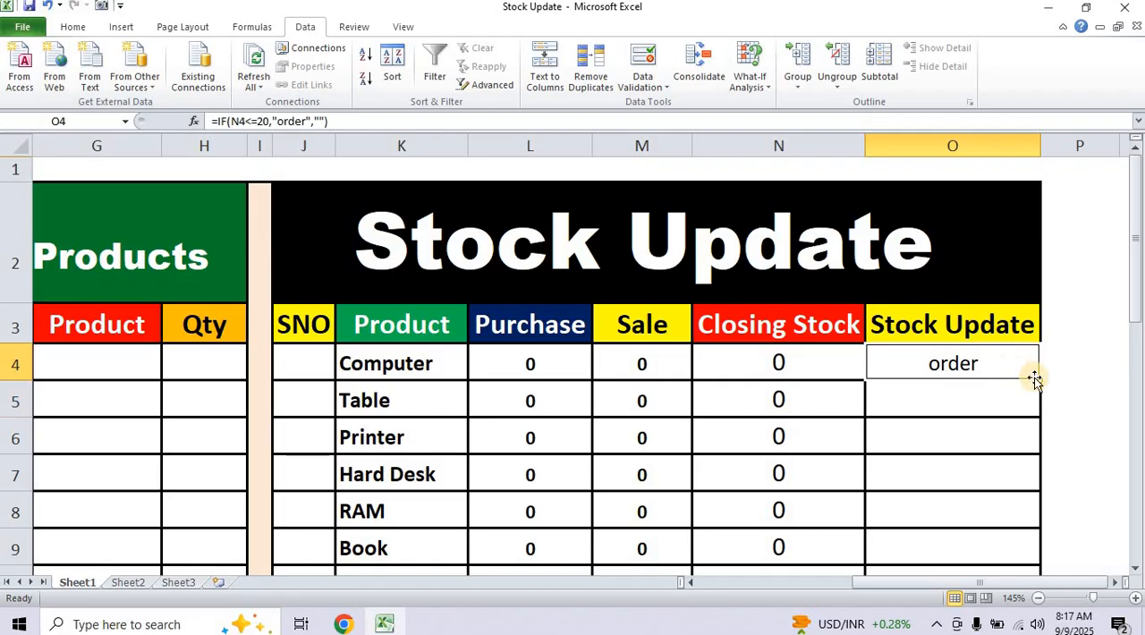
{"action": "left_click_drag", "start_coordinate": [1041, 380], "coordinate": [1017, 523]}
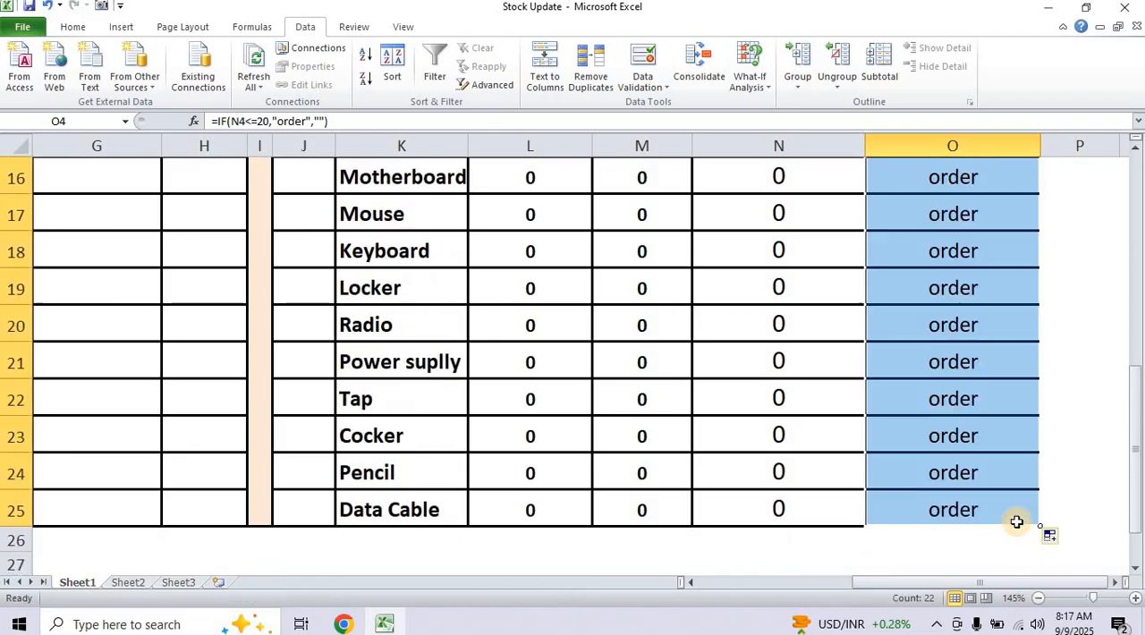
{"action": "scroll", "coordinate": [1012, 517], "scroll_direction": "up", "scroll_amount": 5}
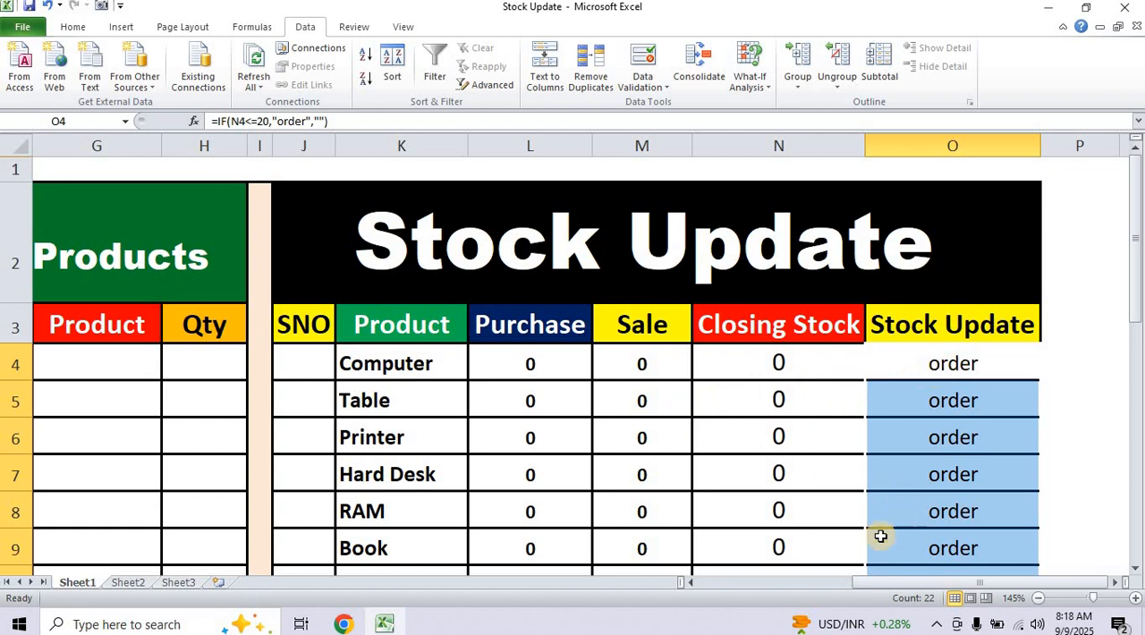
{"action": "left_click", "coordinate": [843, 542]}
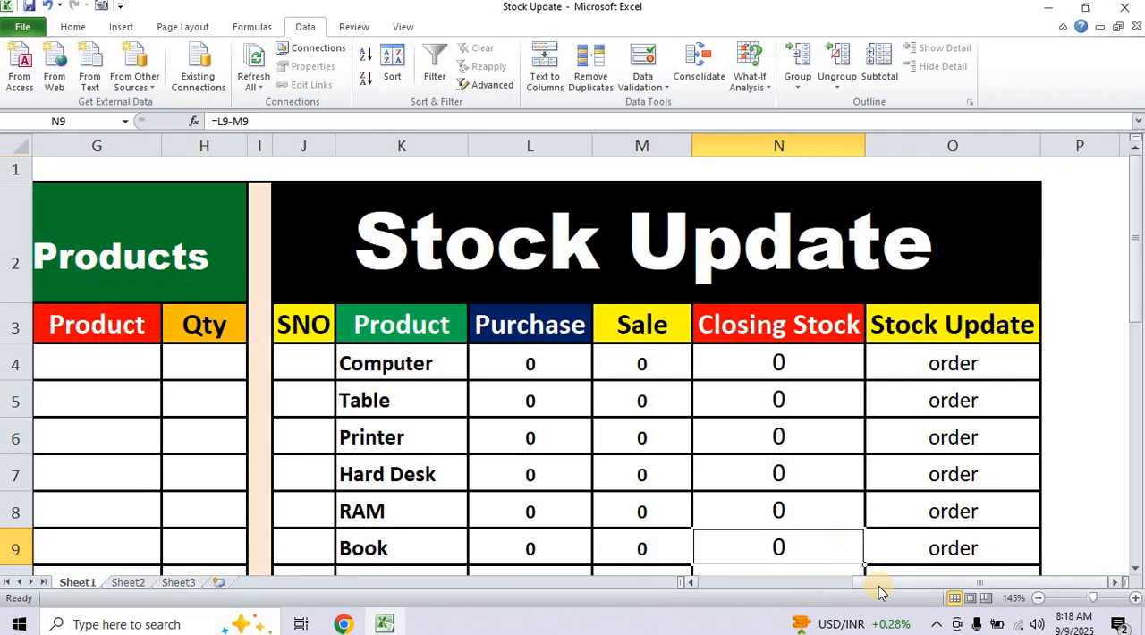
Enter the serial numbers 1 to 5 in the S No column, cells A4 to A8.
{"action": "left_click_drag", "start_coordinate": [878, 586], "coordinate": [689, 583]}
{"action": "scroll", "coordinate": [660, 336], "scroll_direction": "down", "scroll_amount": 3}
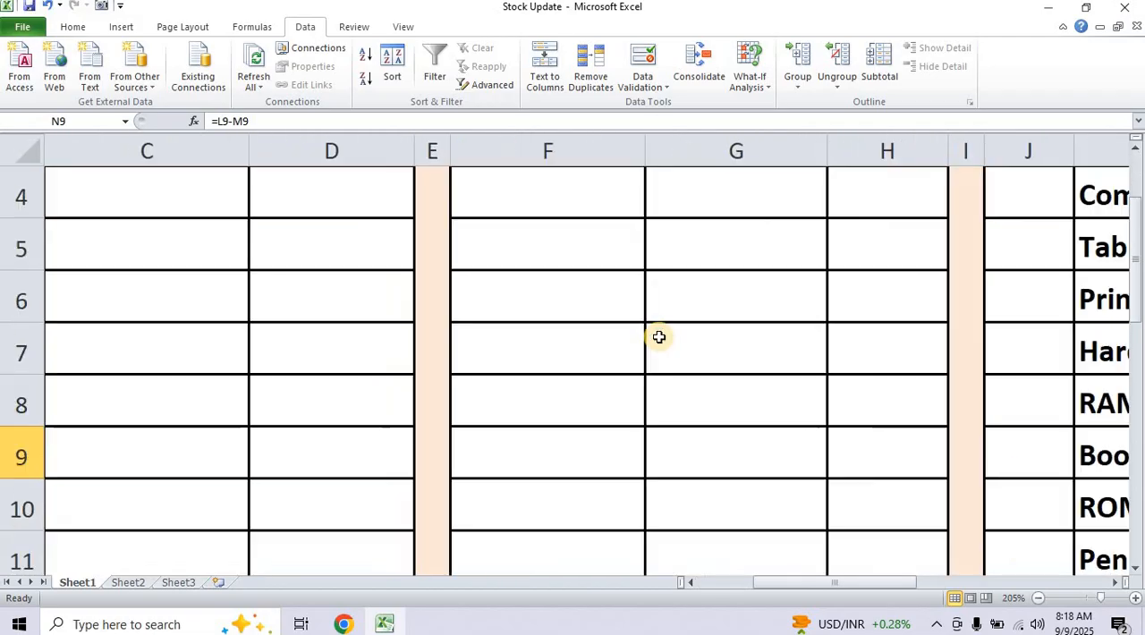
{"action": "scroll", "coordinate": [660, 337], "scroll_direction": "down", "scroll_amount": 3}
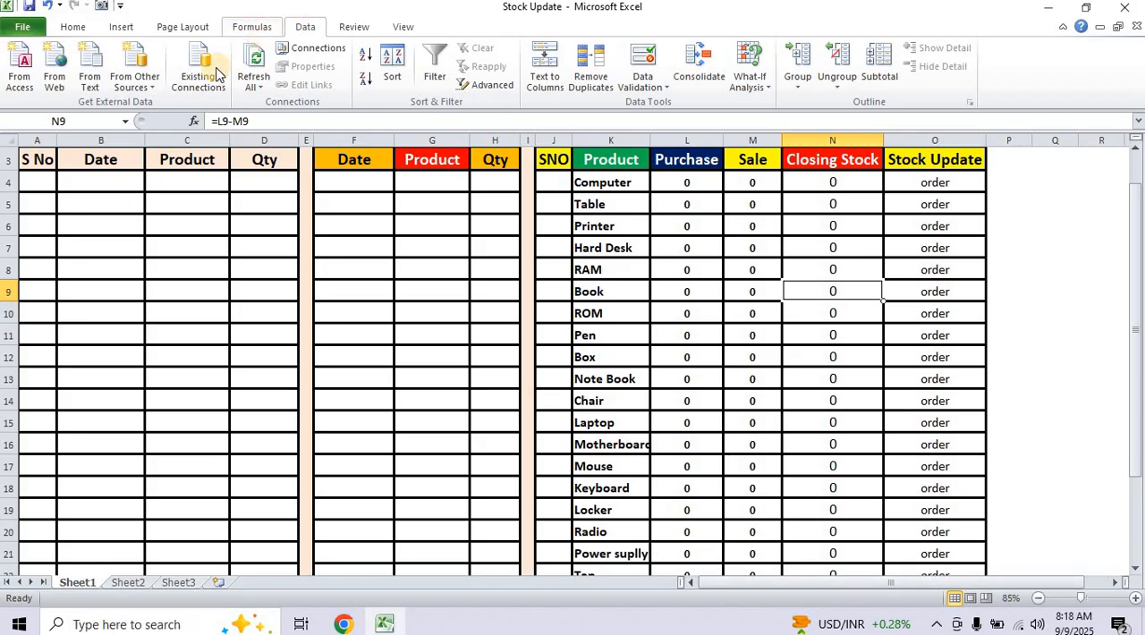
{"action": "left_click", "coordinate": [42, 184]}
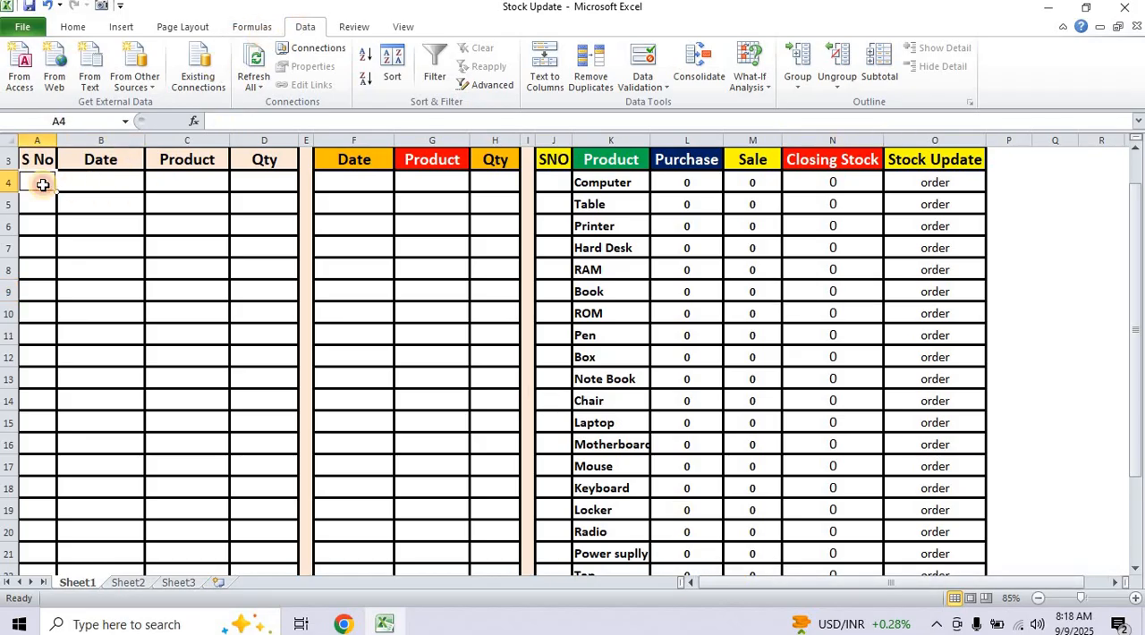
{"action": "type", "text": "1"}
{"action": "key", "text": "Return"}
{"action": "type", "text": "2"}
{"action": "key", "text": "Return"}
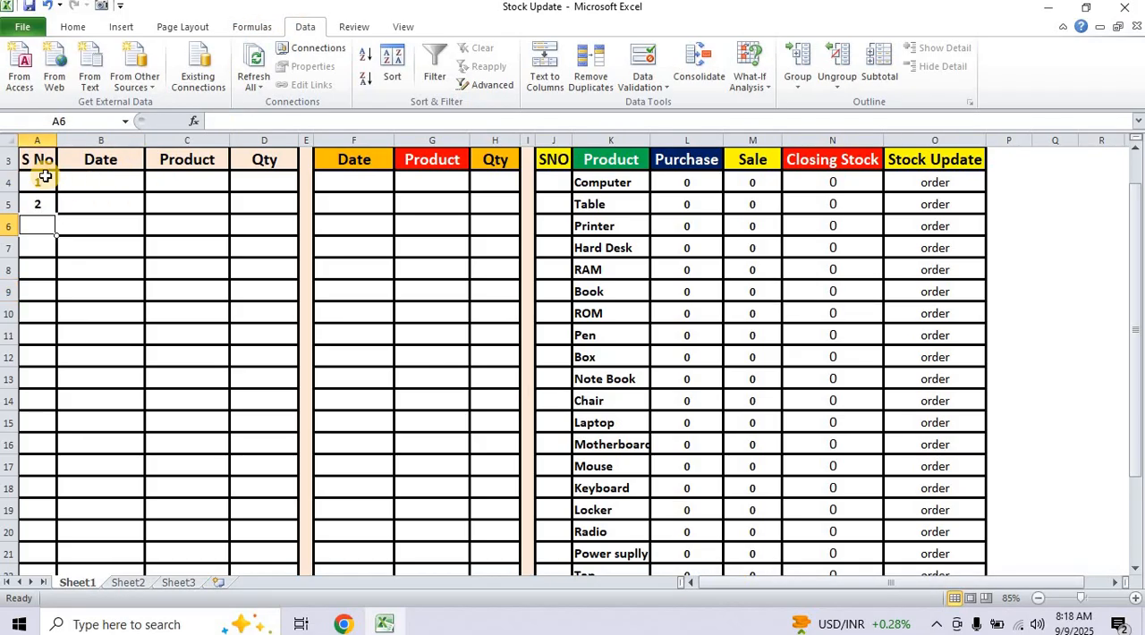
{"action": "type", "text": "3"}
{"action": "key", "text": "Return"}
{"action": "type", "text": "4"}
{"action": "key", "text": "Return"}
{"action": "type", "text": "5"}
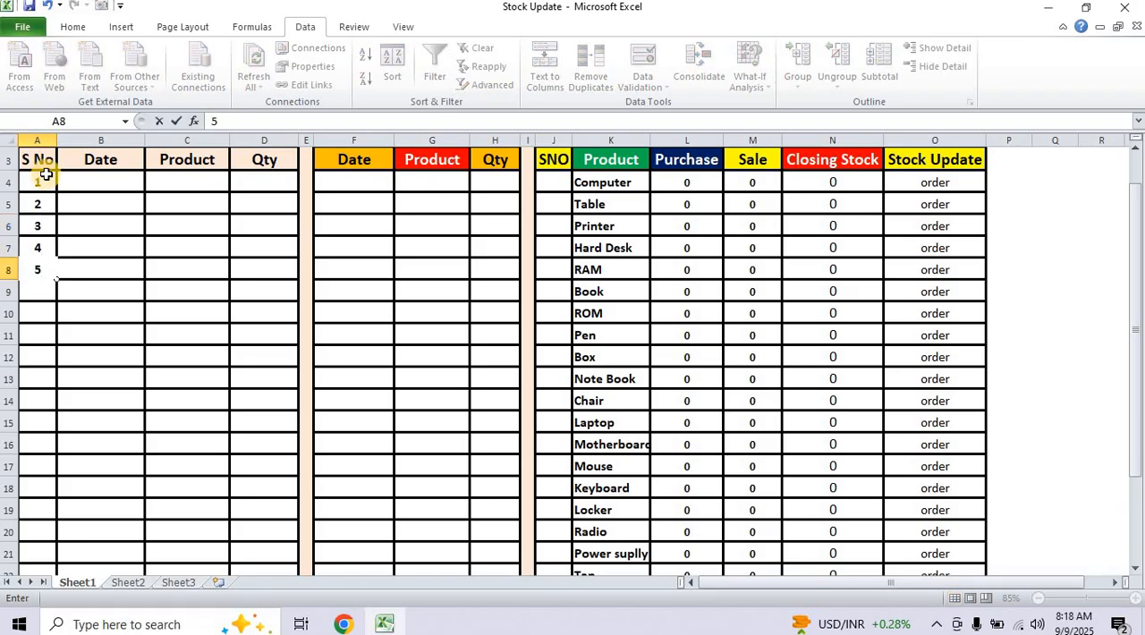
Enter the formula =today() in B4, the first Date cell of the purchase table.
{"action": "left_click", "coordinate": [113, 184]}
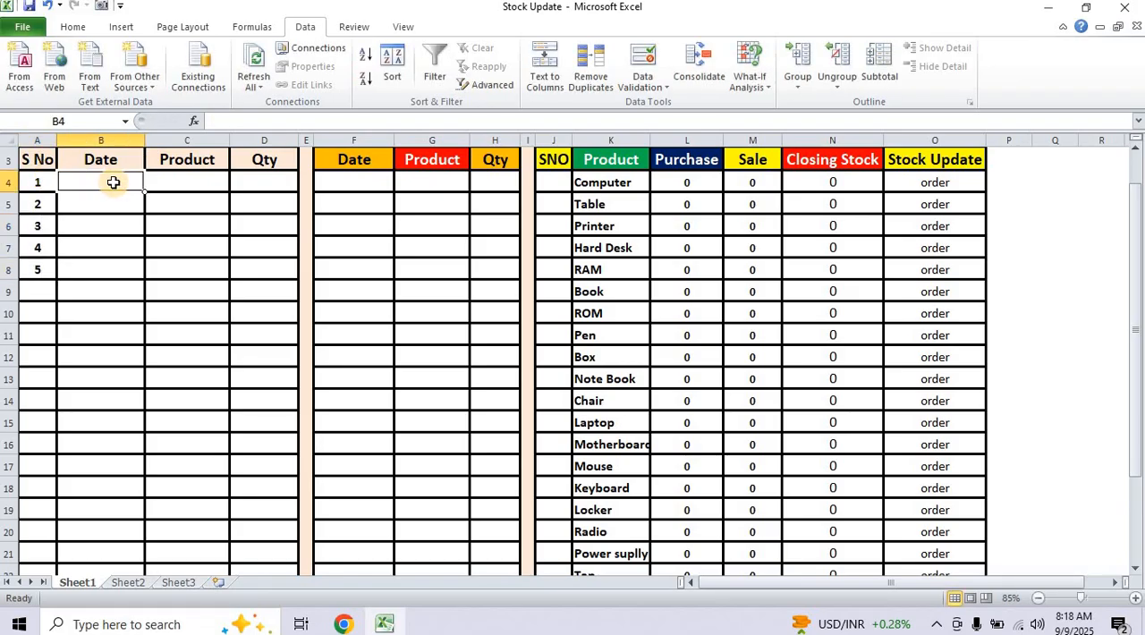
{"action": "type", "text": "="}
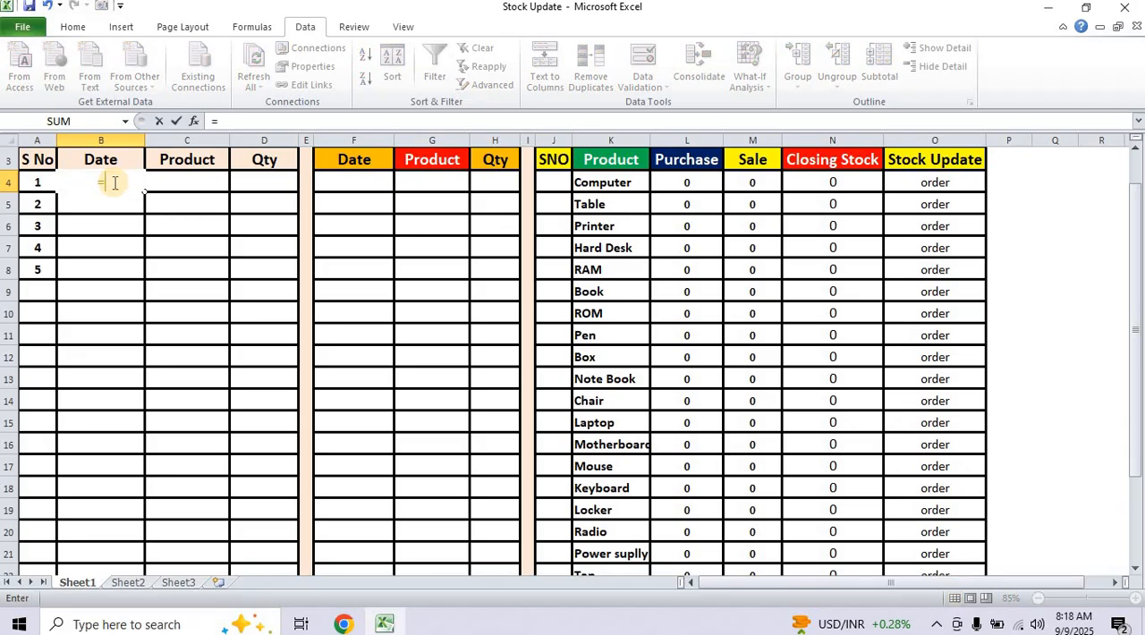
{"action": "type", "text": "to"}
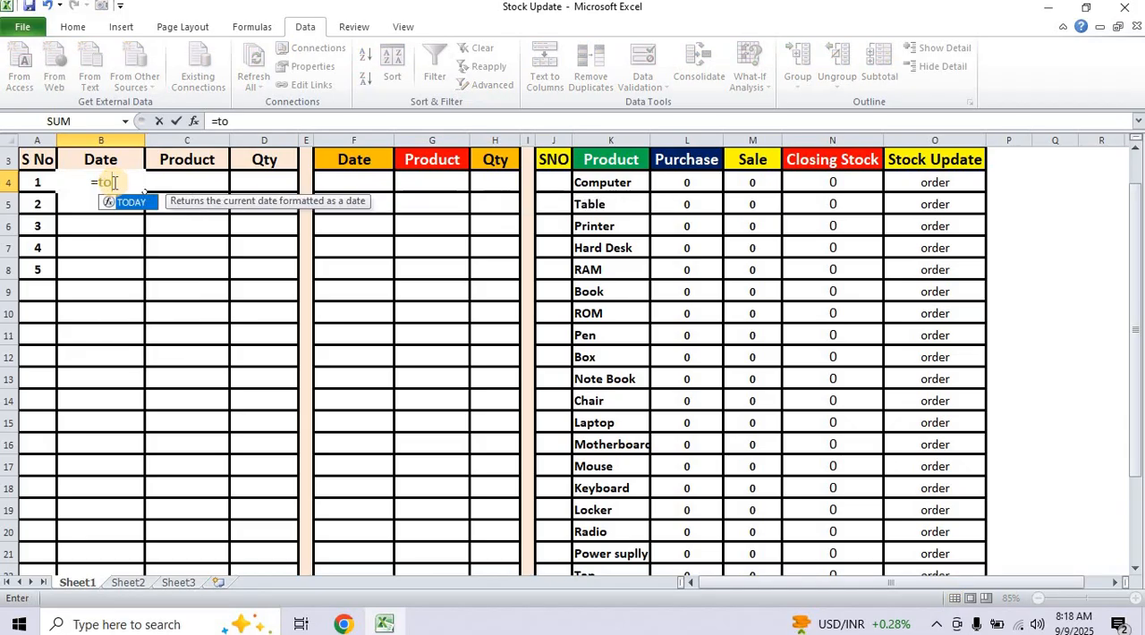
{"action": "type", "text": "day"}
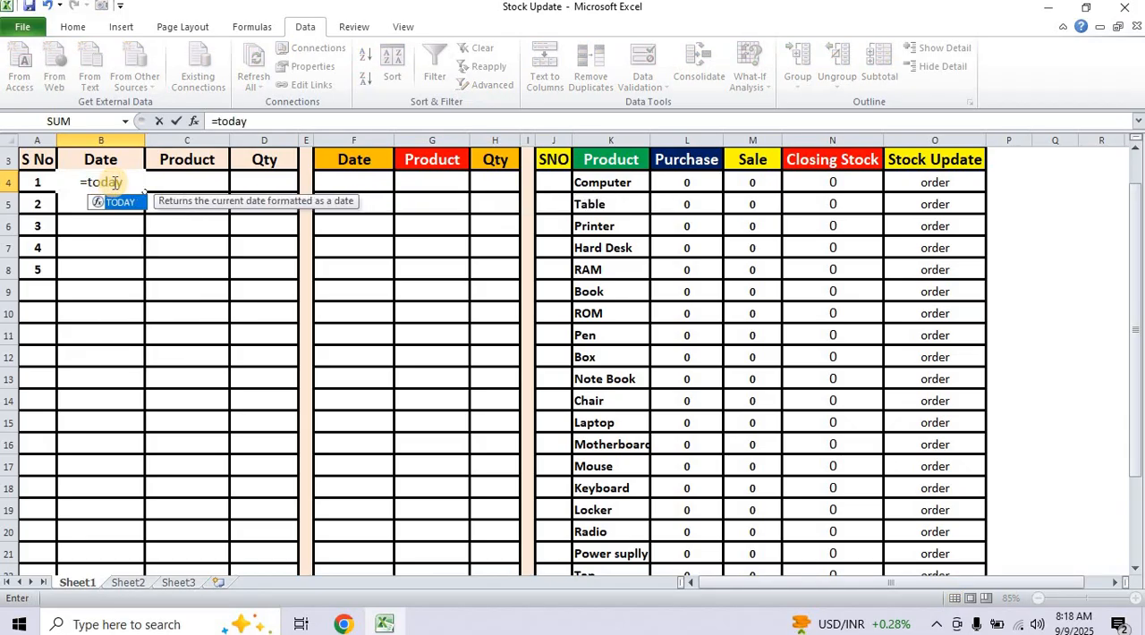
{"action": "type", "text": "()"}
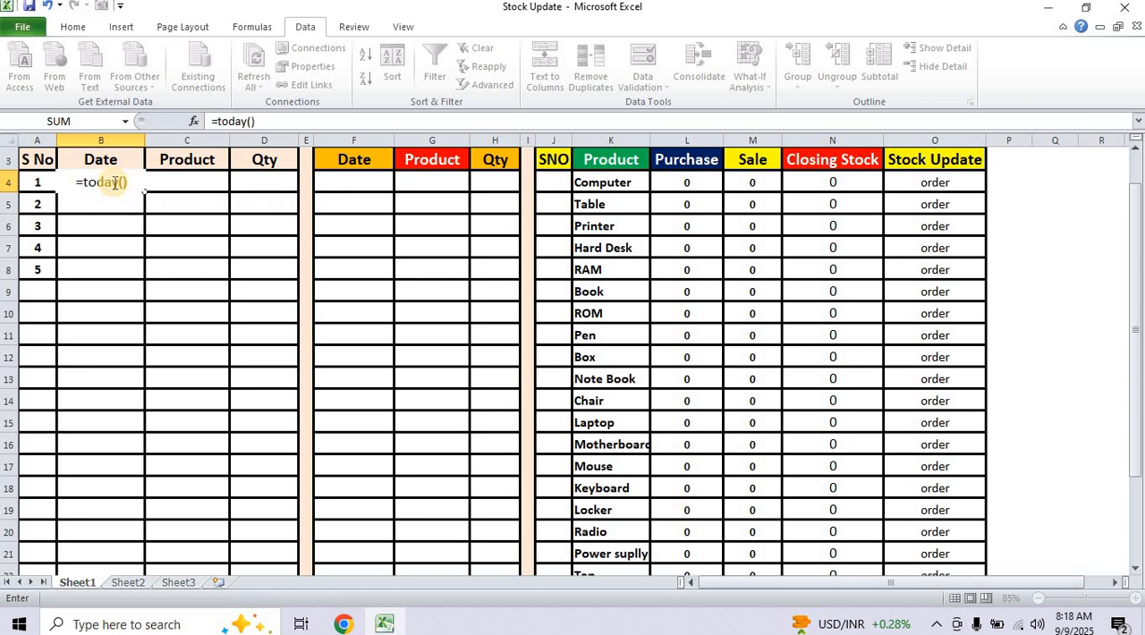
{"action": "key", "text": "Return"}
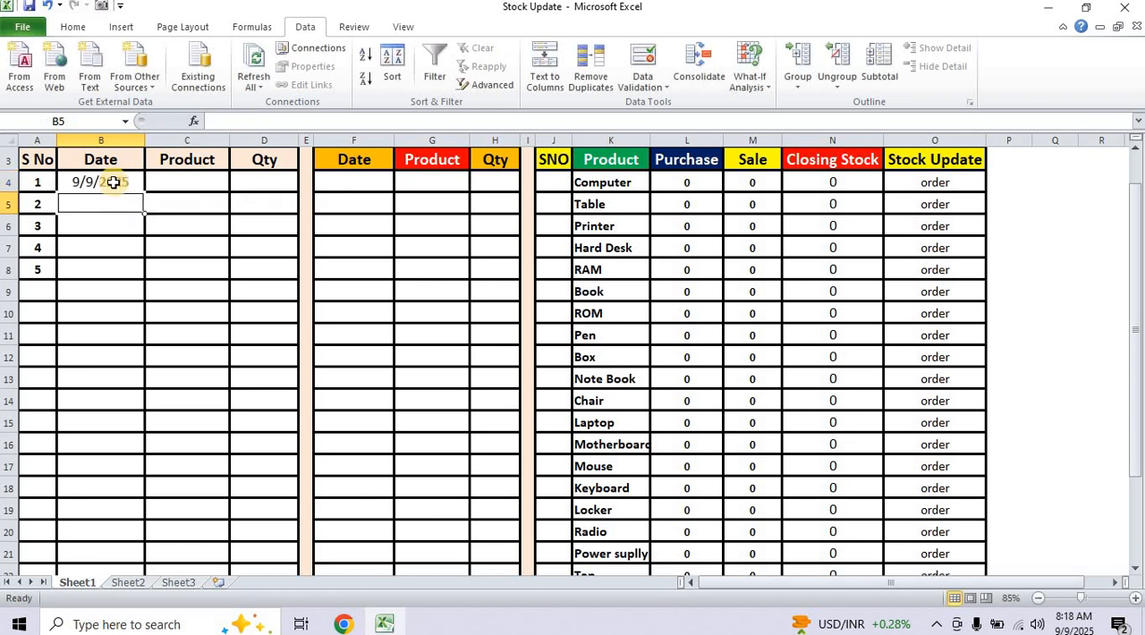
Choose Computer from the product drop-down in C4, the first Product cell of the purchase table.
{"action": "left_click", "coordinate": [188, 185]}
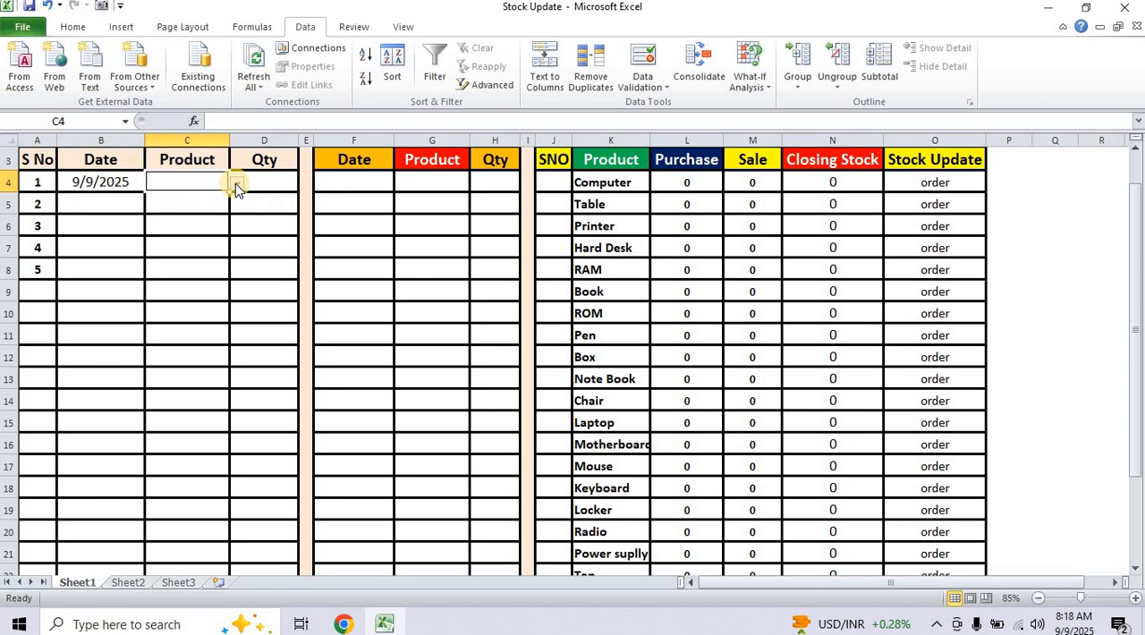
{"action": "left_click", "coordinate": [235, 183]}
{"action": "left_click", "coordinate": [236, 233]}
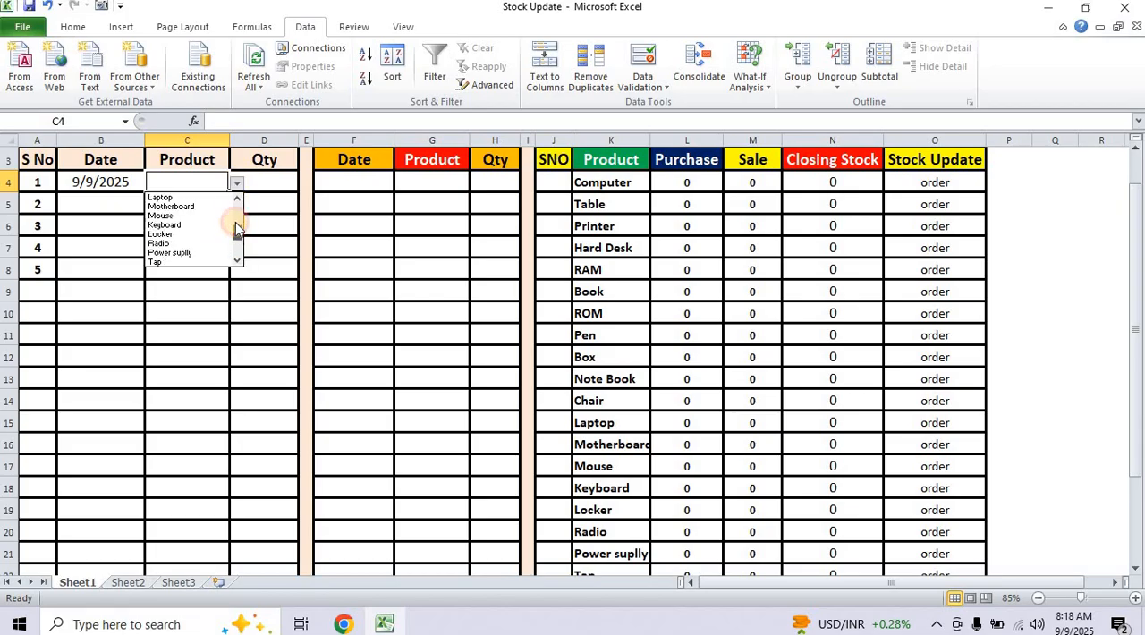
{"action": "left_click_drag", "start_coordinate": [237, 230], "coordinate": [237, 201]}
{"action": "left_click", "coordinate": [175, 197]}
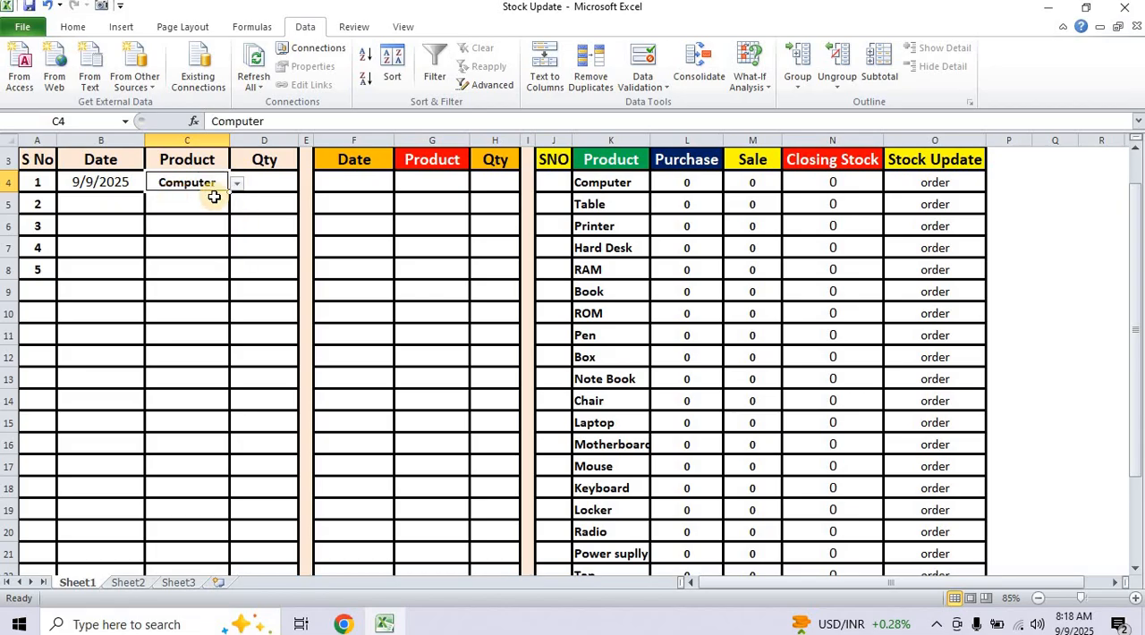
Enter the quantity 30 in D4 for the Computer purchase.
{"action": "left_click", "coordinate": [274, 180]}
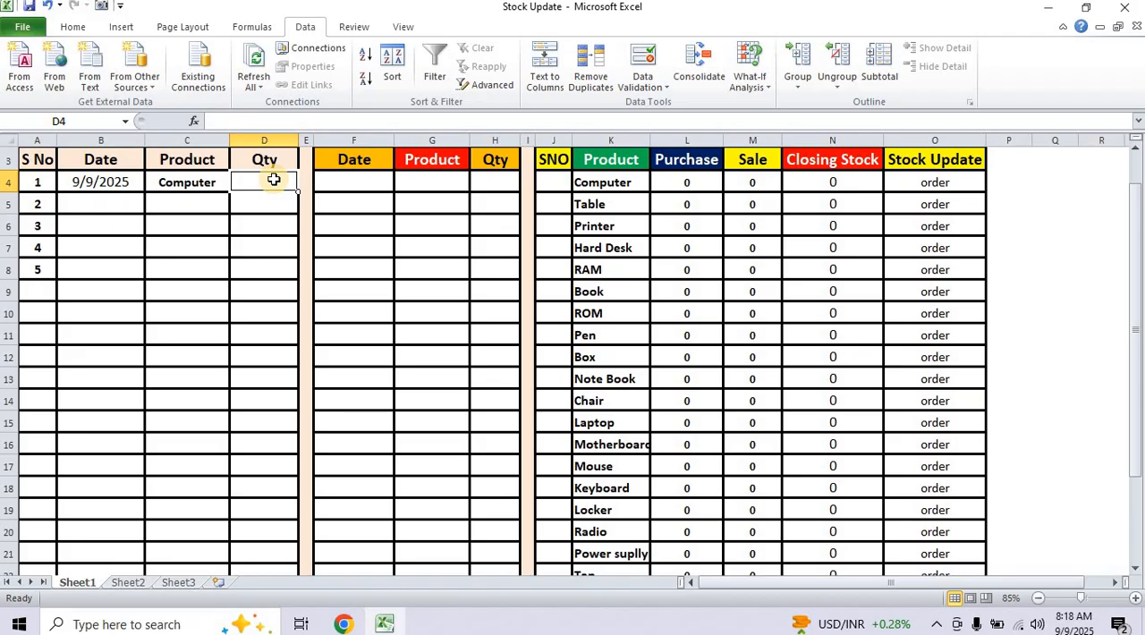
{"action": "type", "text": "30"}
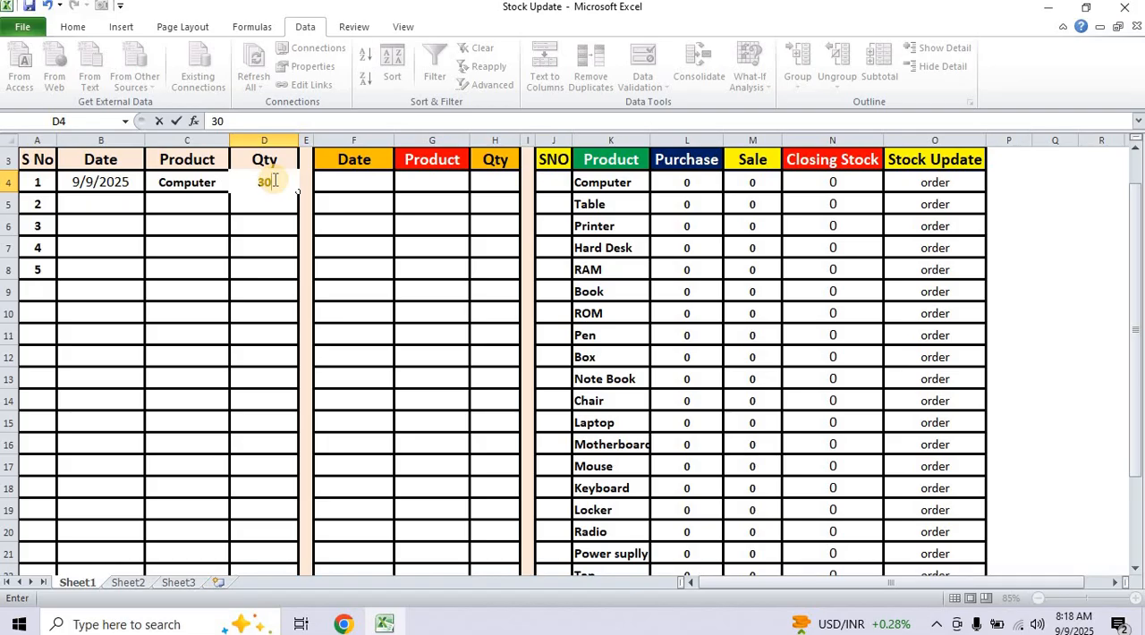
{"action": "key", "text": "Return"}
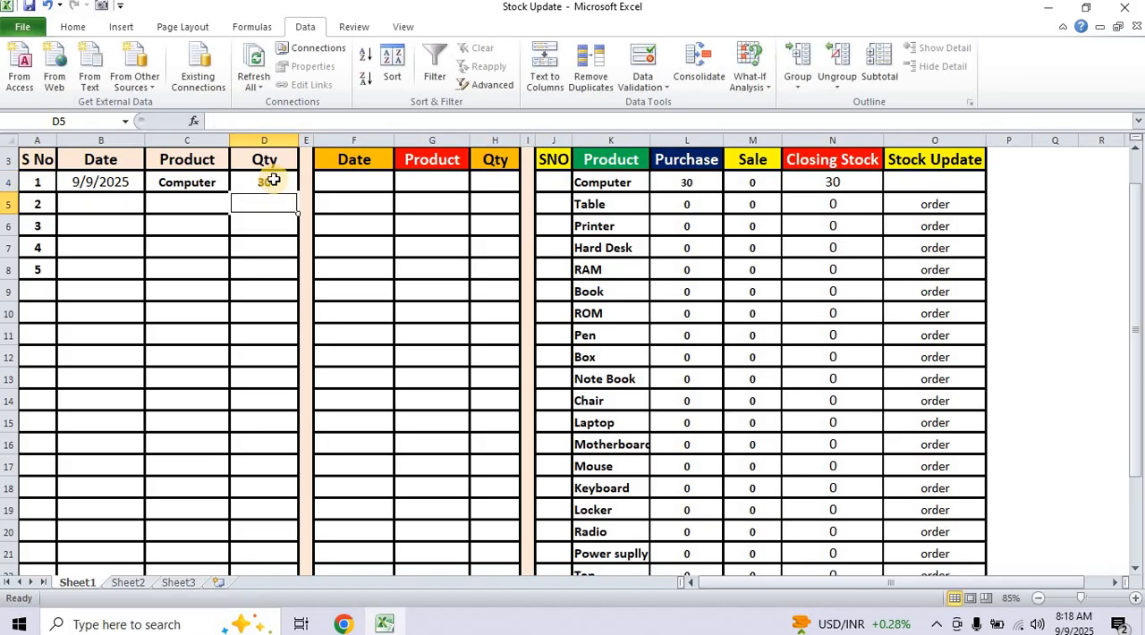
Enter the formula =today() in F4, the first Date cell of the Sale Products table.
{"action": "left_click", "coordinate": [364, 188]}
{"action": "type", "text": "="}
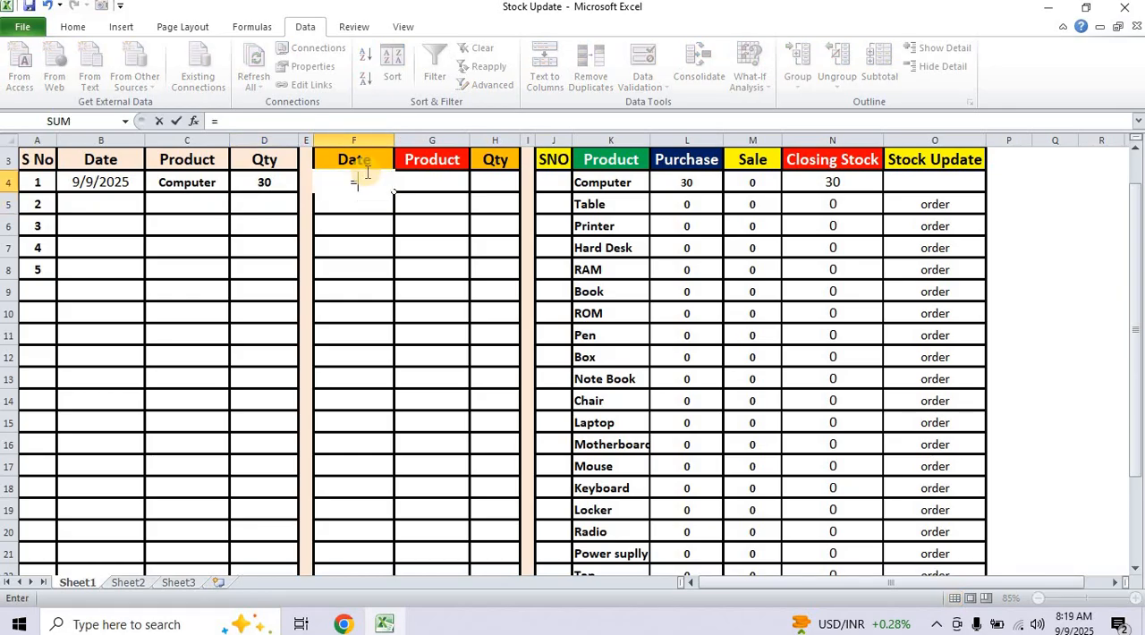
{"action": "type", "text": "toda"}
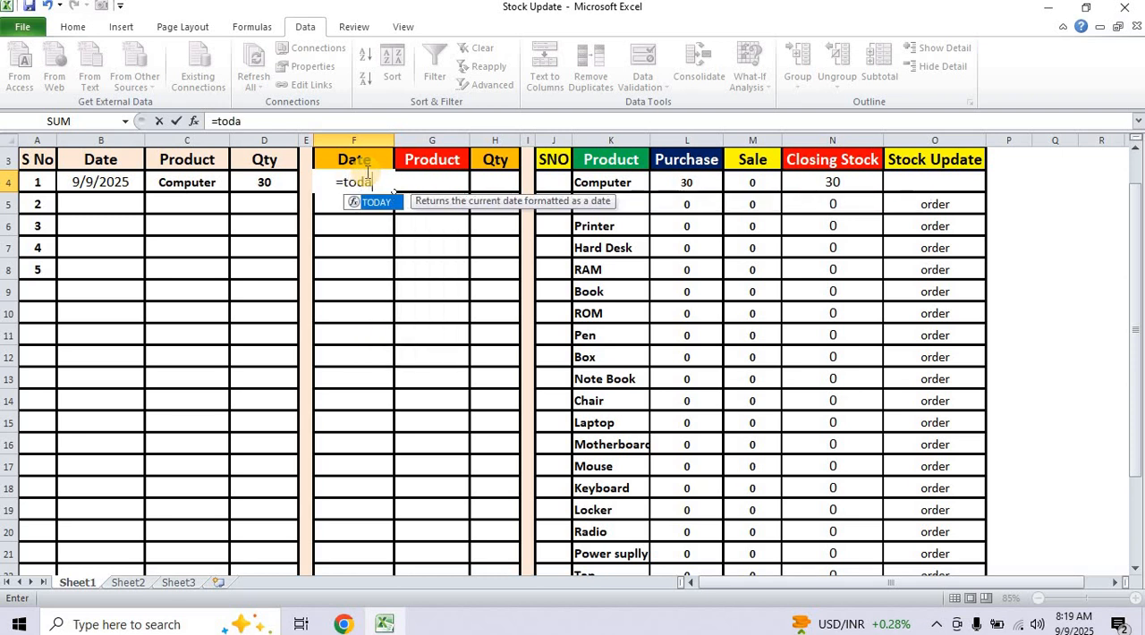
{"action": "type", "text": "y("}
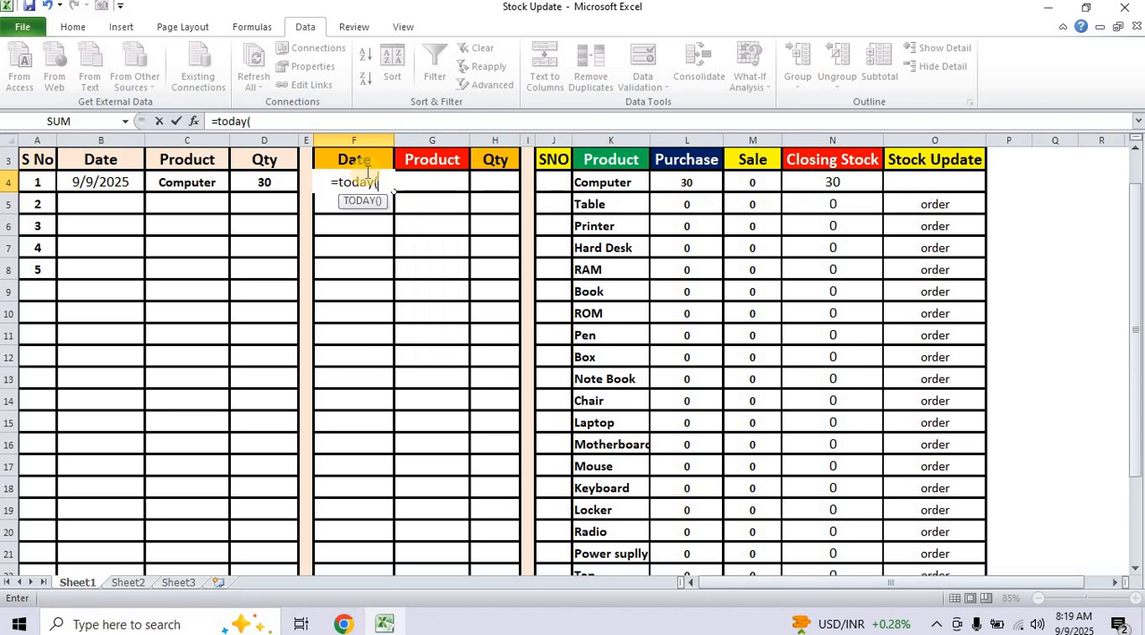
{"action": "type", "text": ")"}
{"action": "key", "text": "Return"}
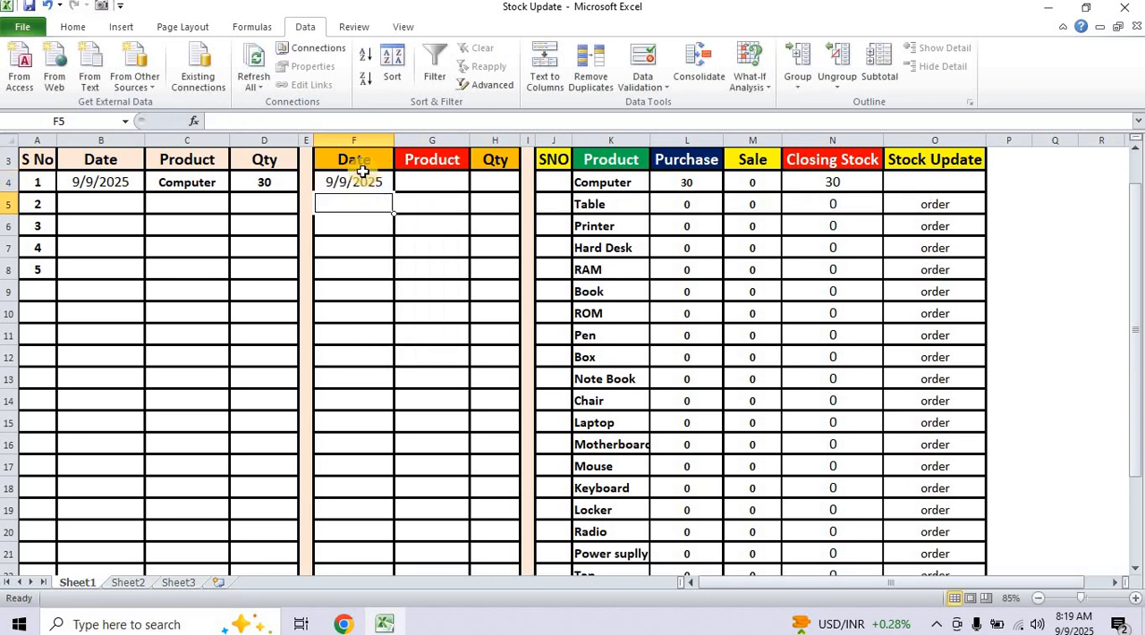
Record the first sale by choosing Computer from the product drop-down in G4 and entering the quantity 20 in H4.
{"action": "left_click", "coordinate": [440, 186]}
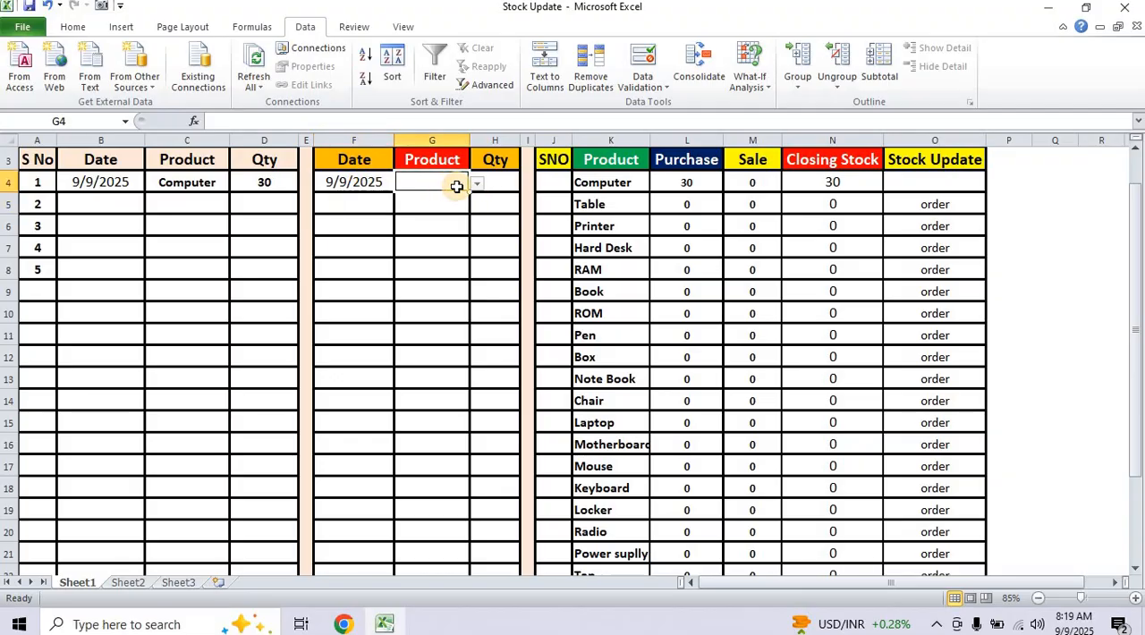
{"action": "left_click", "coordinate": [478, 185]}
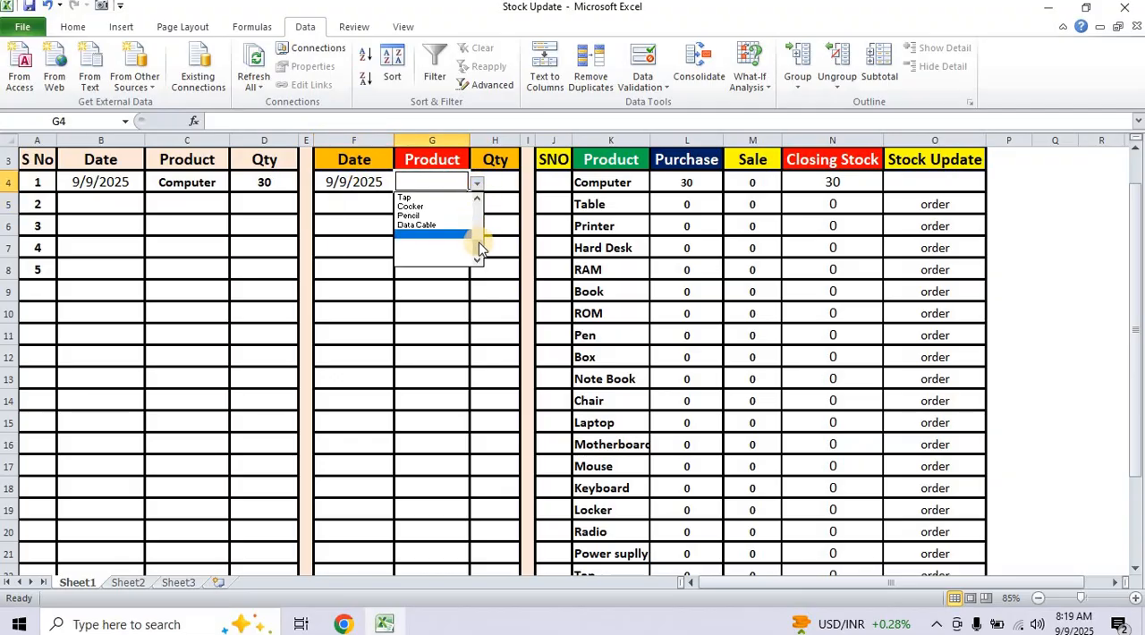
{"action": "left_click_drag", "start_coordinate": [478, 243], "coordinate": [477, 199]}
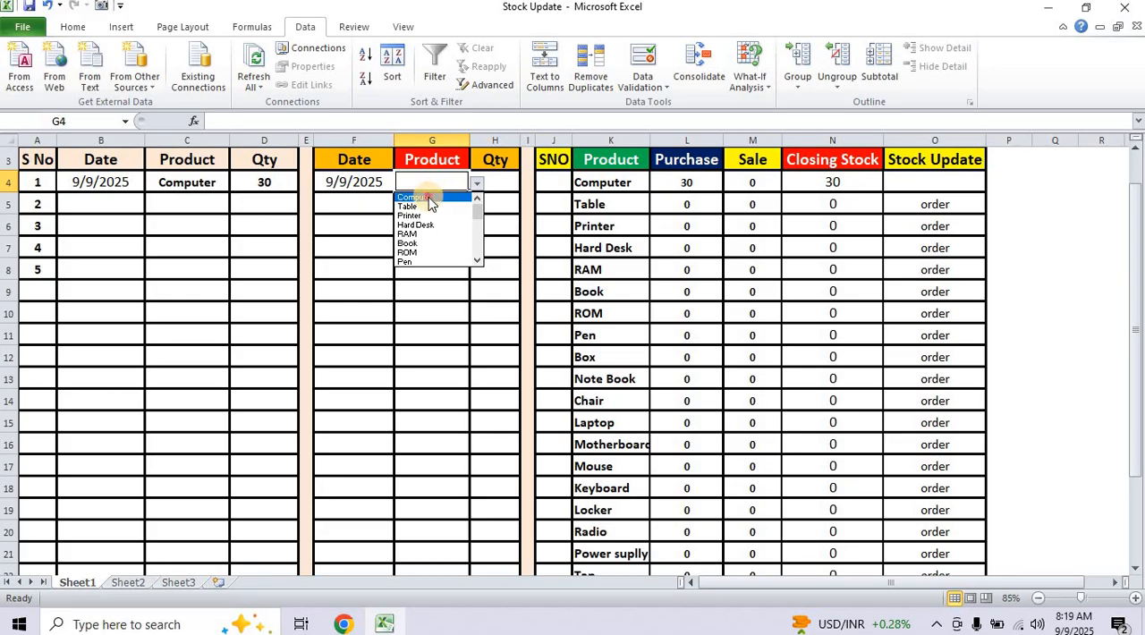
{"action": "left_click", "coordinate": [429, 197]}
{"action": "left_click", "coordinate": [500, 180]}
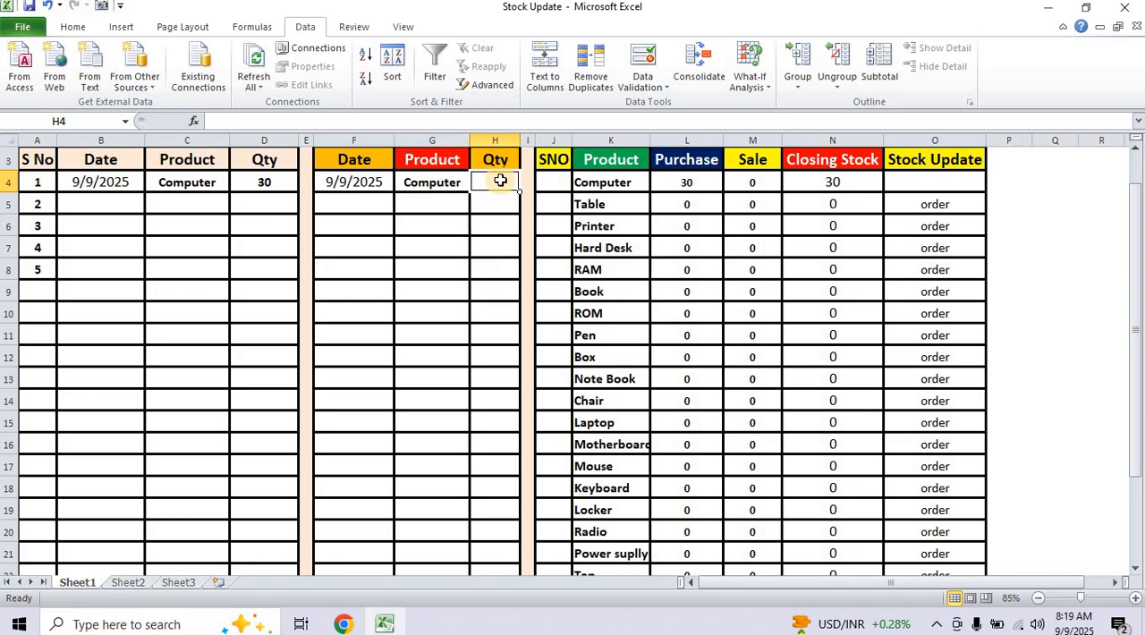
{"action": "type", "text": "20"}
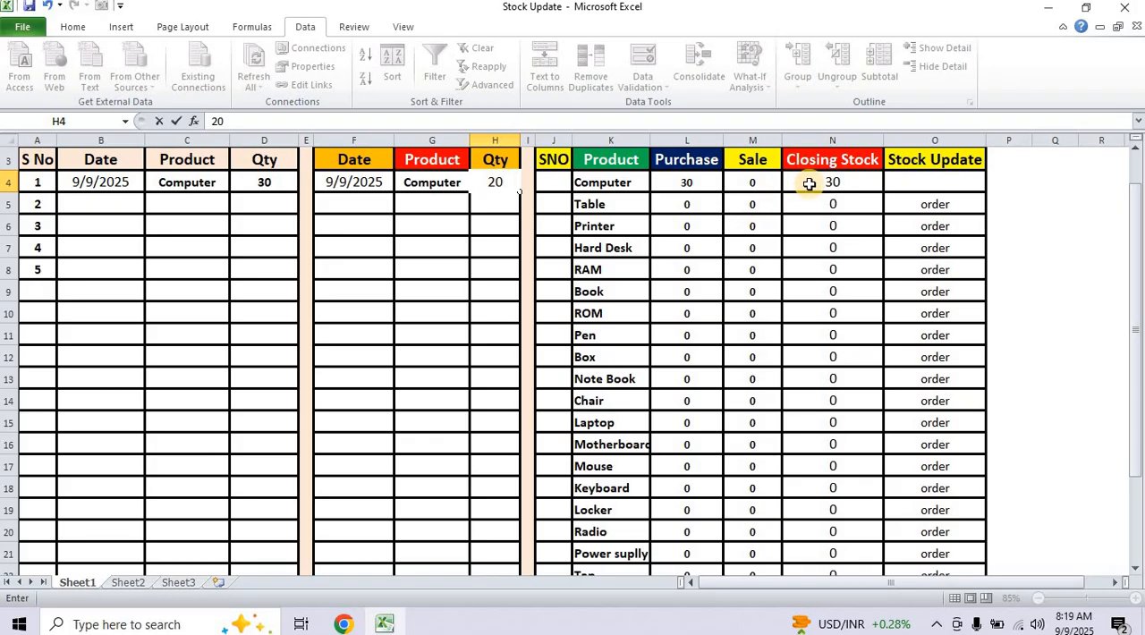
{"action": "key", "text": "Return"}
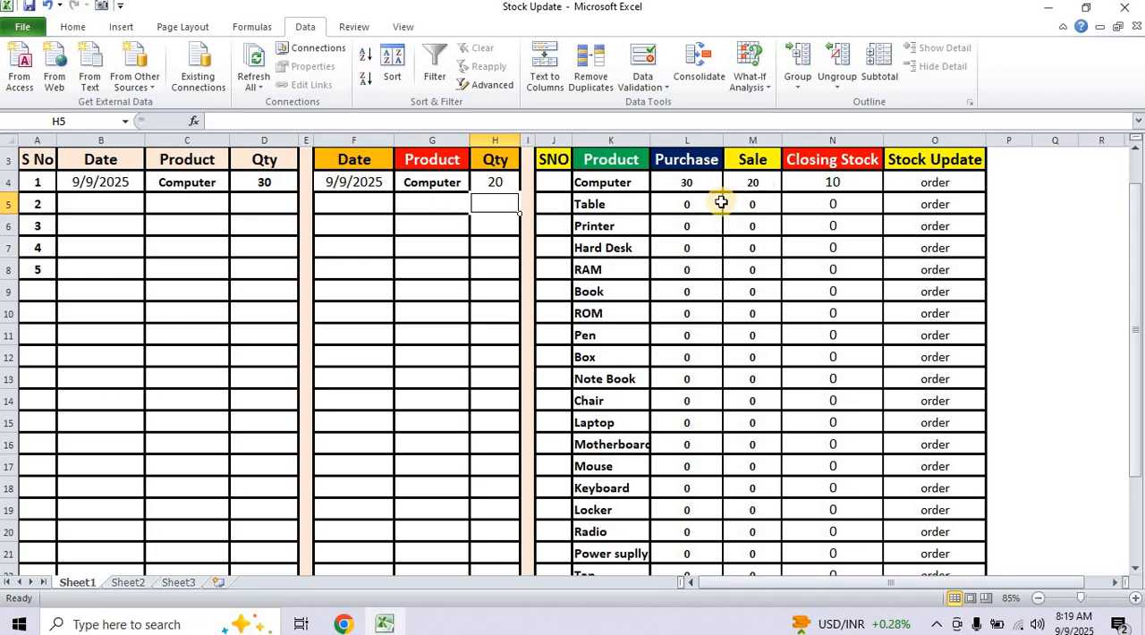
Choose Printer from the product drop-down in C5, the second row of the Purchase Products table.
{"action": "scroll", "coordinate": [644, 339], "scroll_direction": "up", "scroll_amount": 3}
{"action": "scroll", "coordinate": [644, 339], "scroll_direction": "up", "scroll_amount": 1}
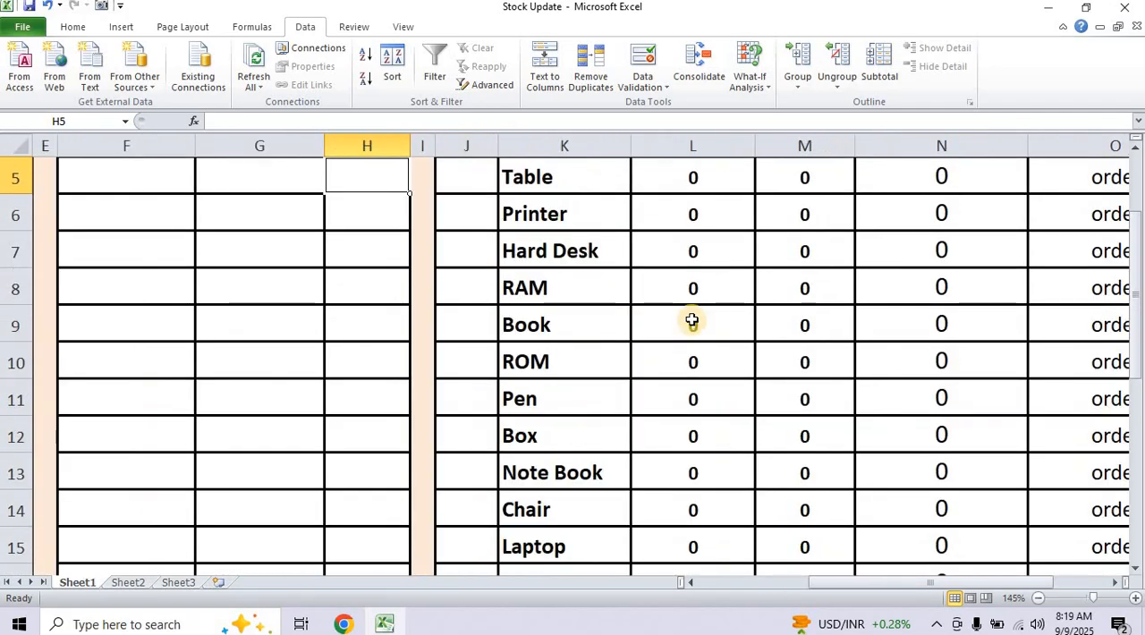
{"action": "scroll", "coordinate": [690, 319], "scroll_direction": "up", "scroll_amount": 2}
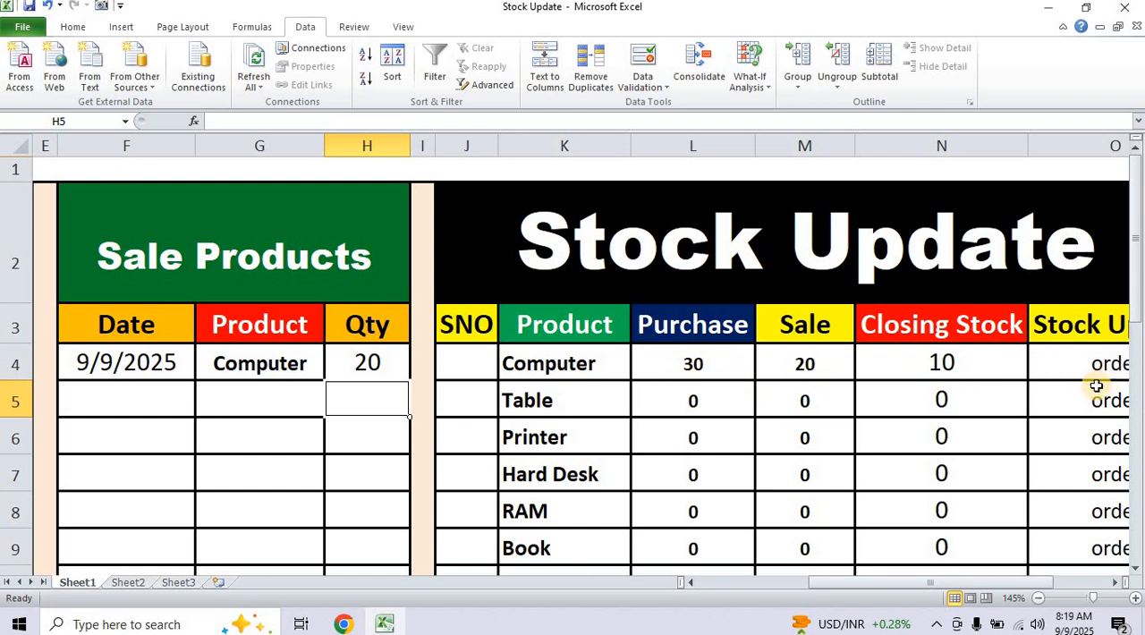
{"action": "left_click", "coordinate": [978, 584]}
{"action": "left_click_drag", "start_coordinate": [978, 584], "coordinate": [1002, 584]}
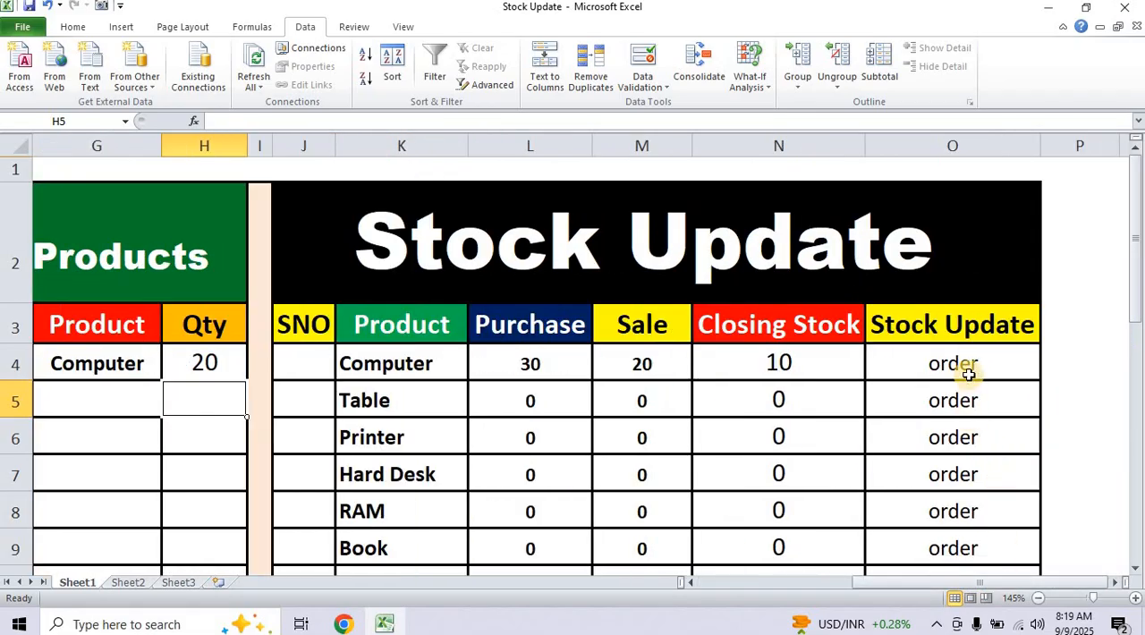
{"action": "left_click_drag", "start_coordinate": [926, 586], "coordinate": [703, 586]}
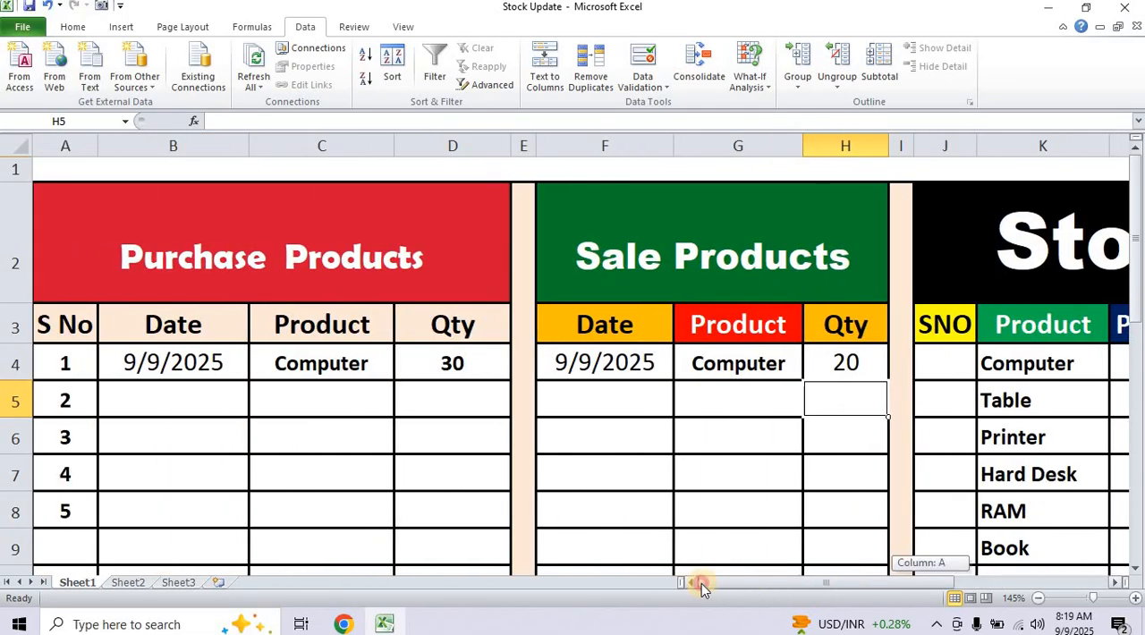
{"action": "left_click", "coordinate": [327, 394]}
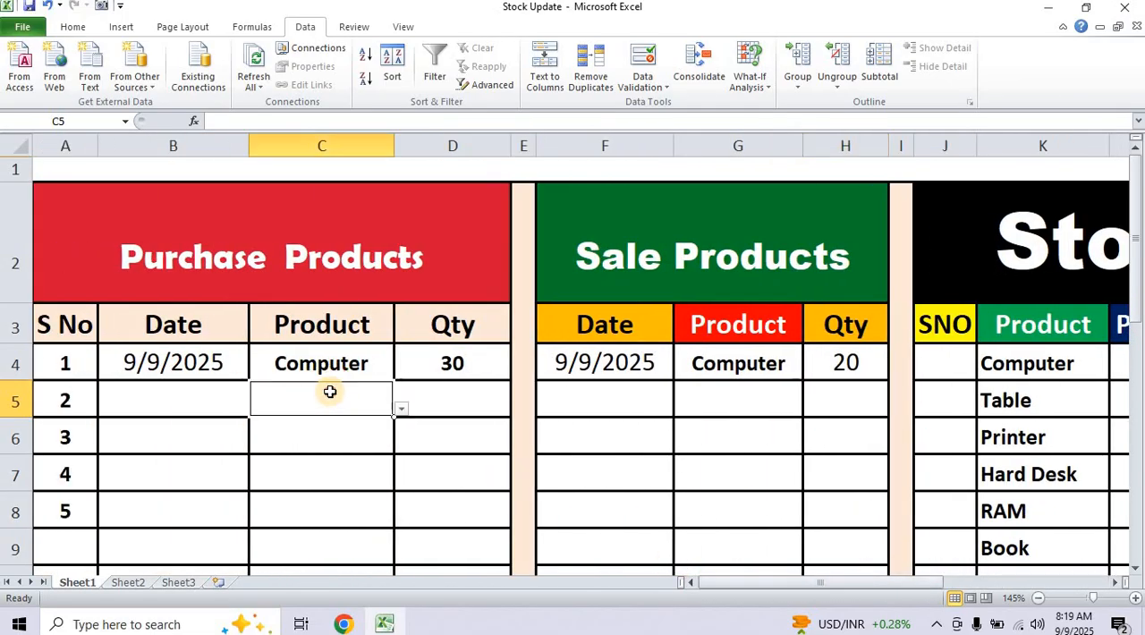
{"action": "left_click", "coordinate": [400, 412]}
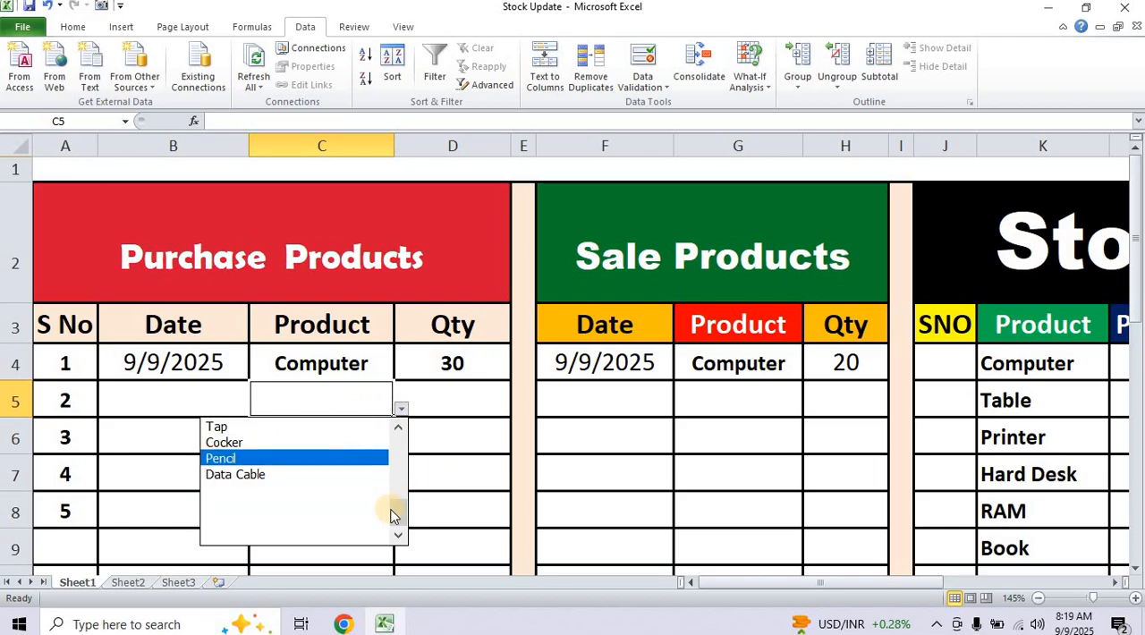
{"action": "left_click_drag", "start_coordinate": [394, 517], "coordinate": [384, 431]}
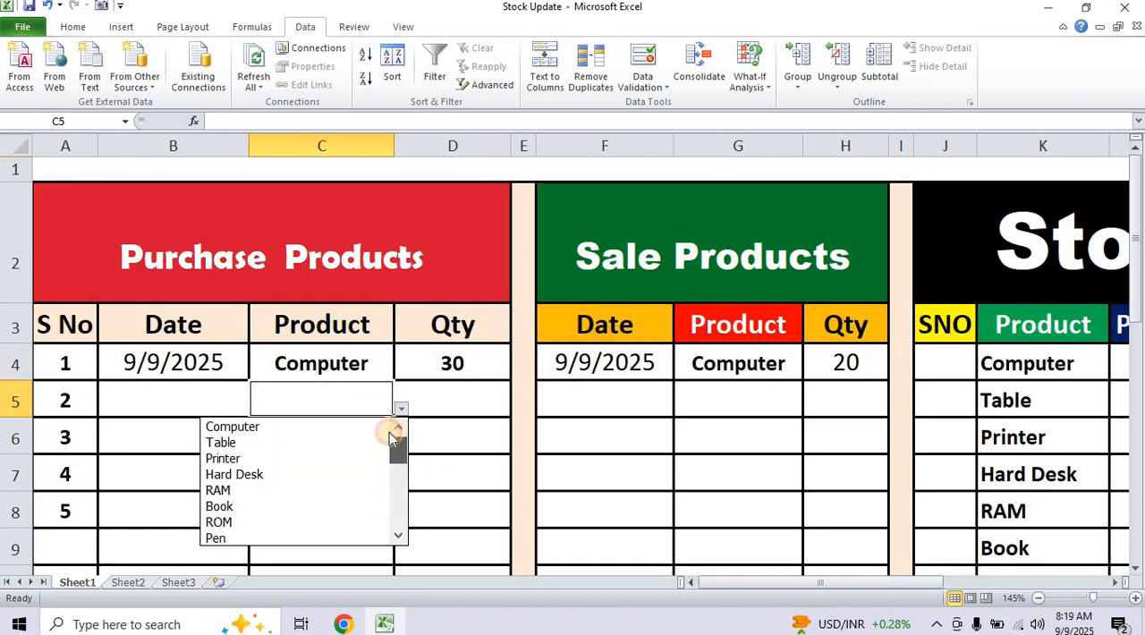
{"action": "left_click", "coordinate": [237, 459]}
Enter the quantity 50 in D5 for the Printer purchase.
{"action": "left_click", "coordinate": [471, 408]}
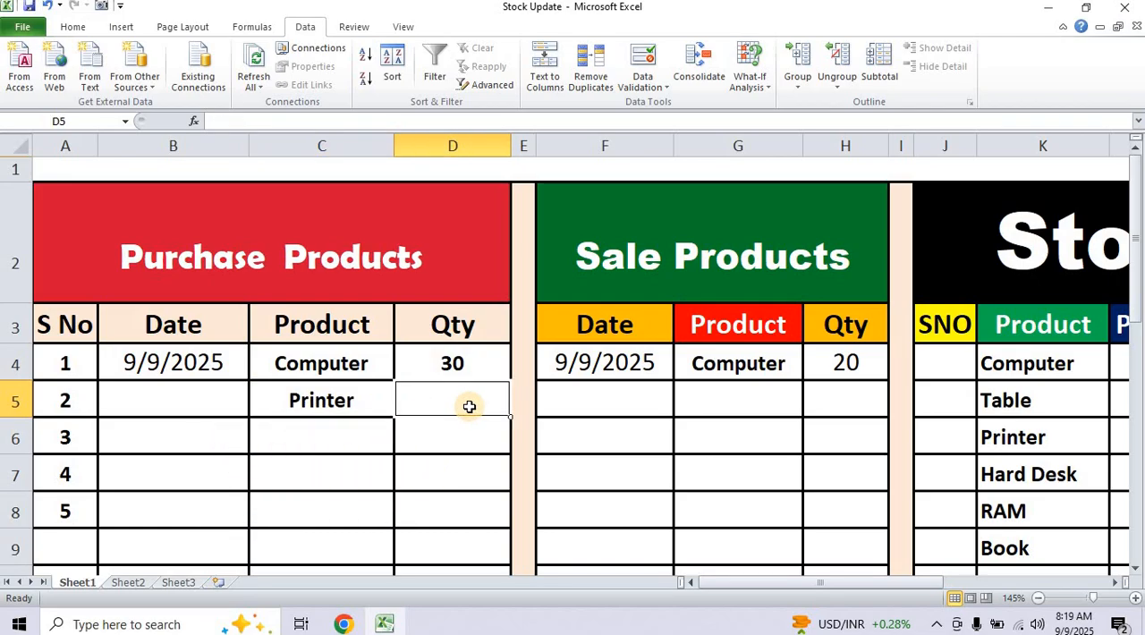
{"action": "type", "text": "50"}
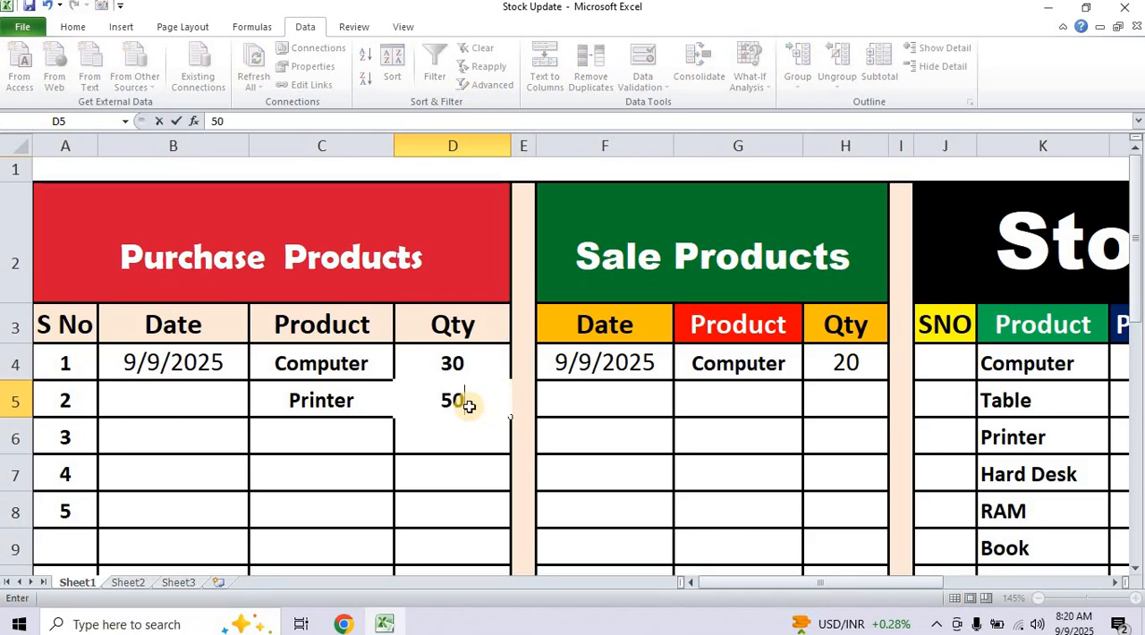
{"action": "key", "text": "Return"}
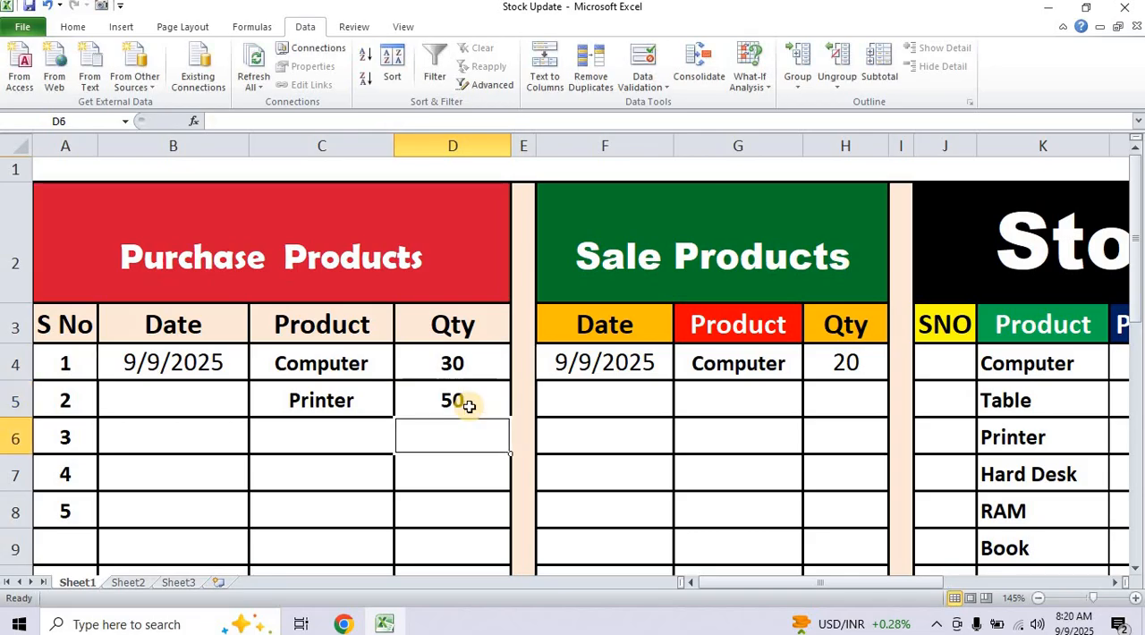
Choose Printer from the product drop-down in G5, the second row of the Sale Products table.
{"action": "scroll", "coordinate": [465, 398], "scroll_direction": "down", "scroll_amount": 1}
{"action": "scroll", "coordinate": [806, 370], "scroll_direction": "up", "scroll_amount": 1}
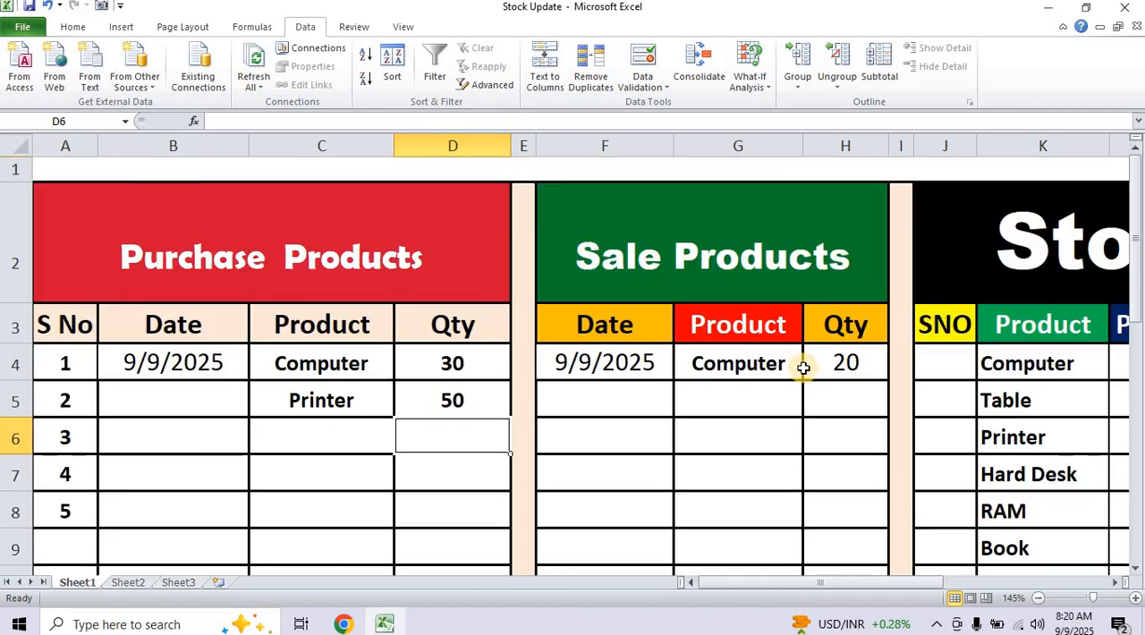
{"action": "left_click", "coordinate": [880, 587]}
{"action": "left_click_drag", "start_coordinate": [880, 586], "coordinate": [971, 584]}
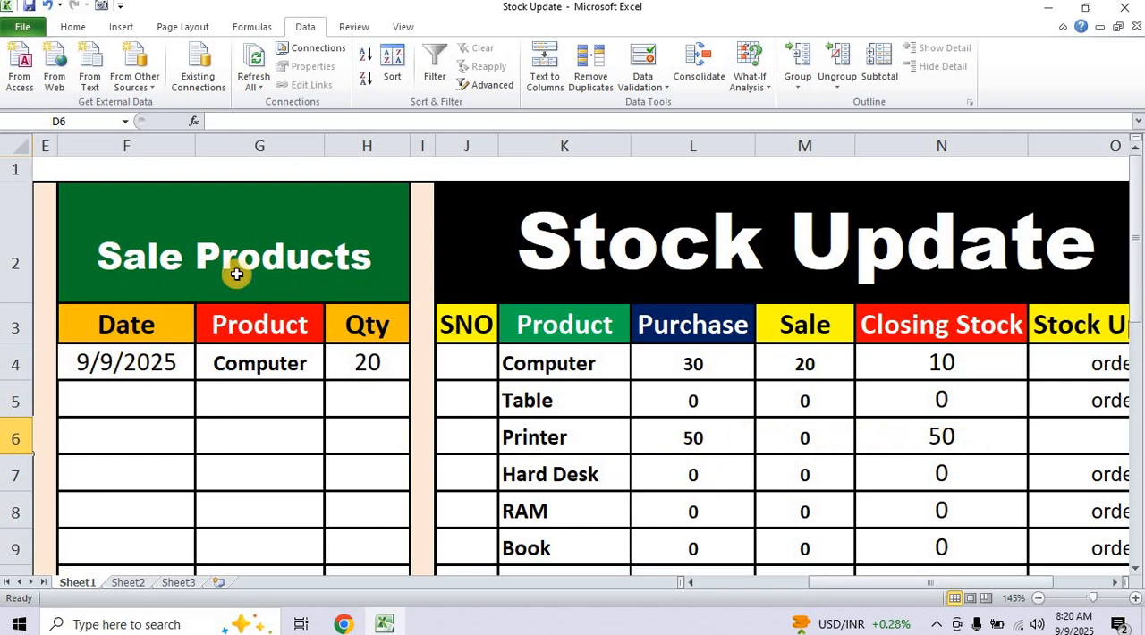
{"action": "left_click", "coordinate": [298, 394]}
{"action": "left_click", "coordinate": [331, 409]}
{"action": "mouse_move", "coordinate": [330, 434]}
{"action": "left_mouse_down"}
{"action": "mouse_move", "coordinate": [327, 511]}
{"action": "mouse_move", "coordinate": [327, 434]}
{"action": "left_mouse_up"}
{"action": "left_click", "coordinate": [195, 459]}
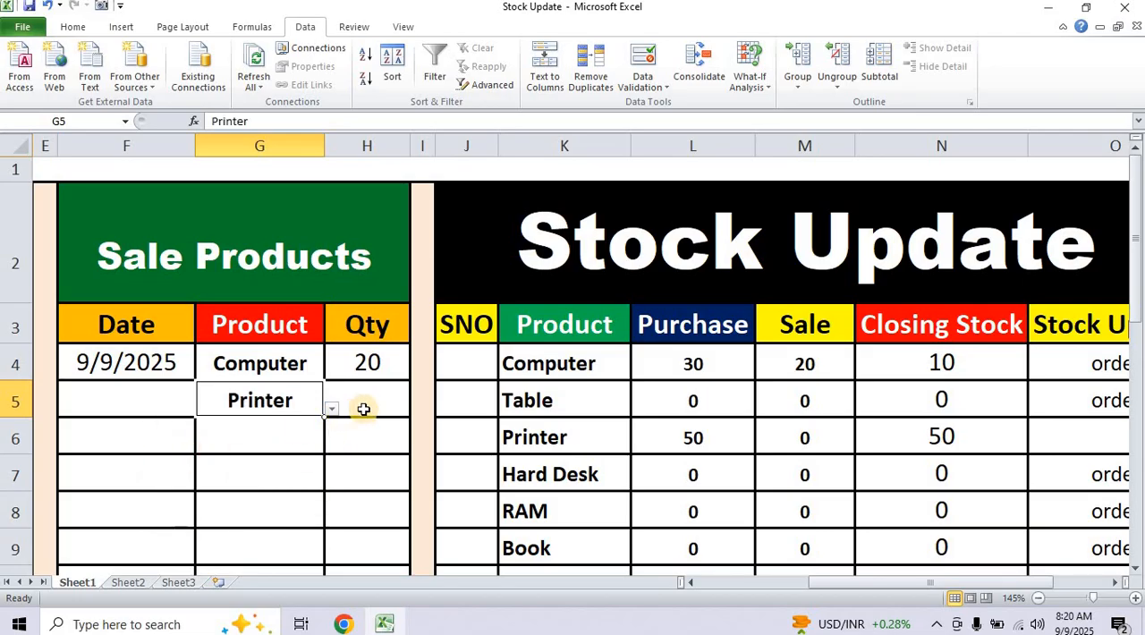
Enter the quantity 40 in H5 for the Printer sale.
{"action": "left_click", "coordinate": [379, 402]}
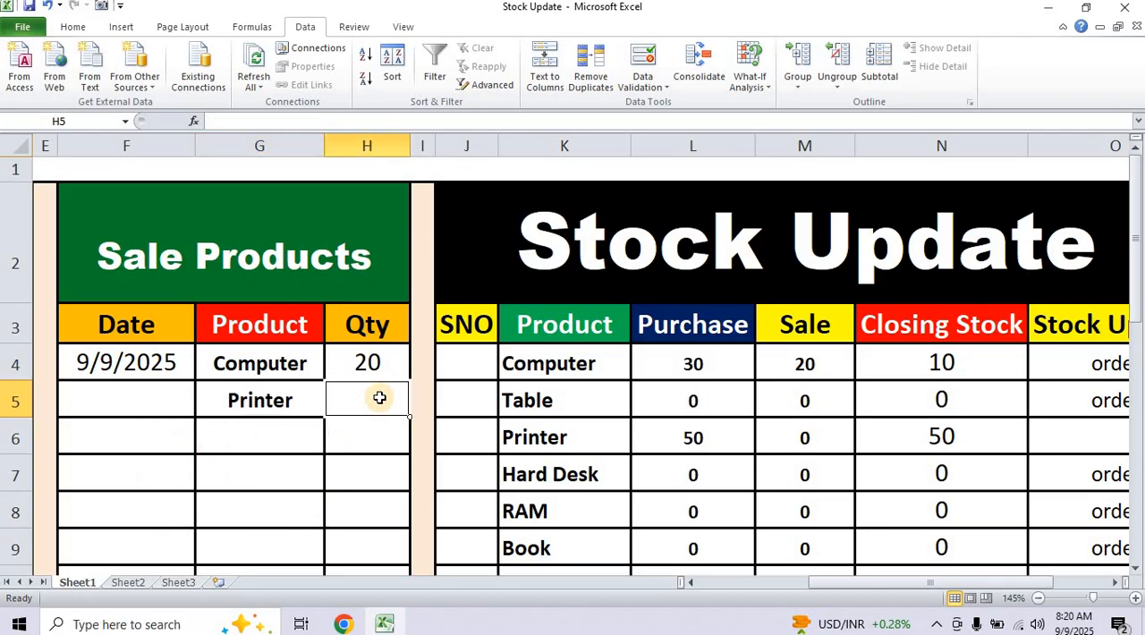
{"action": "type", "text": "40"}
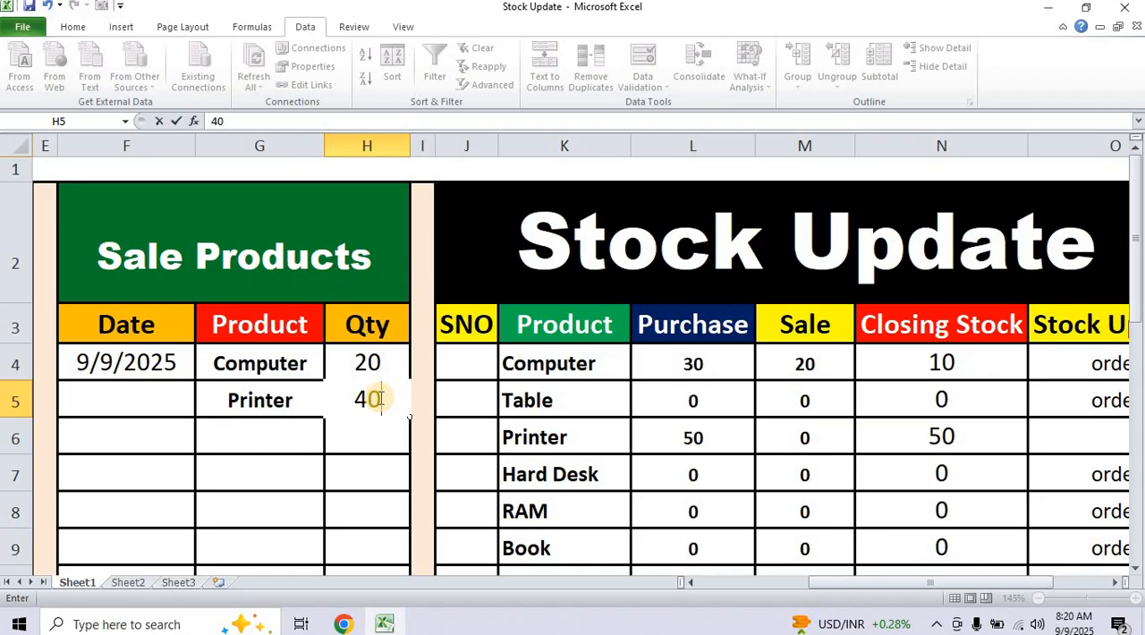
{"action": "key", "text": "Return"}
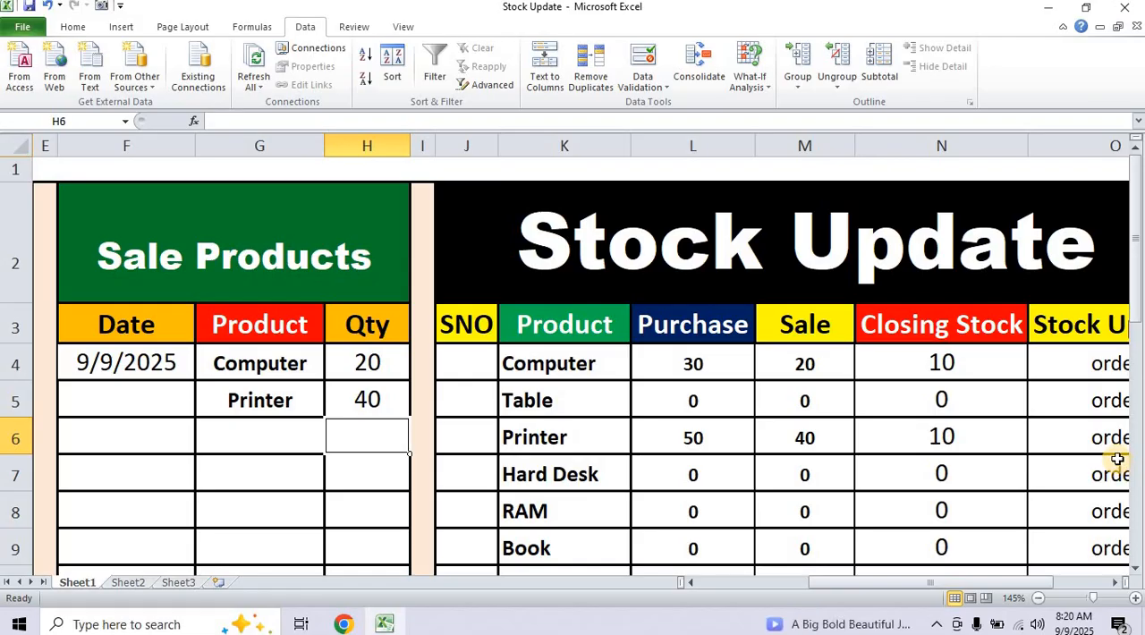
Choose Computer from the product drop-down in C6, the third row of the Purchase Products table.
{"action": "left_click_drag", "start_coordinate": [993, 586], "coordinate": [868, 584]}
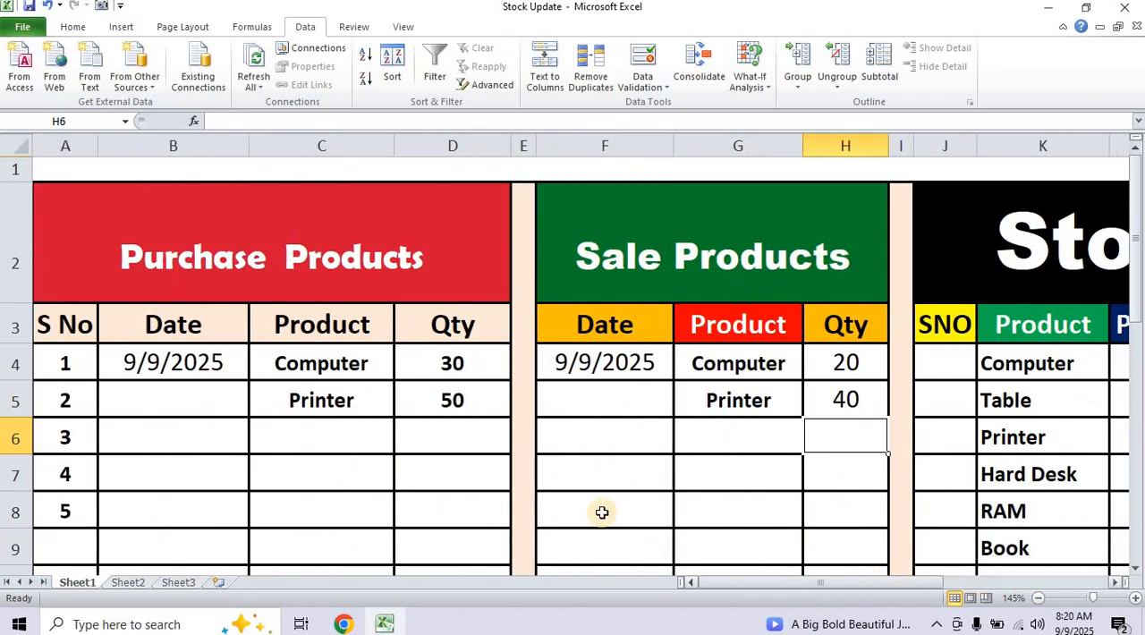
{"action": "left_click", "coordinate": [352, 436]}
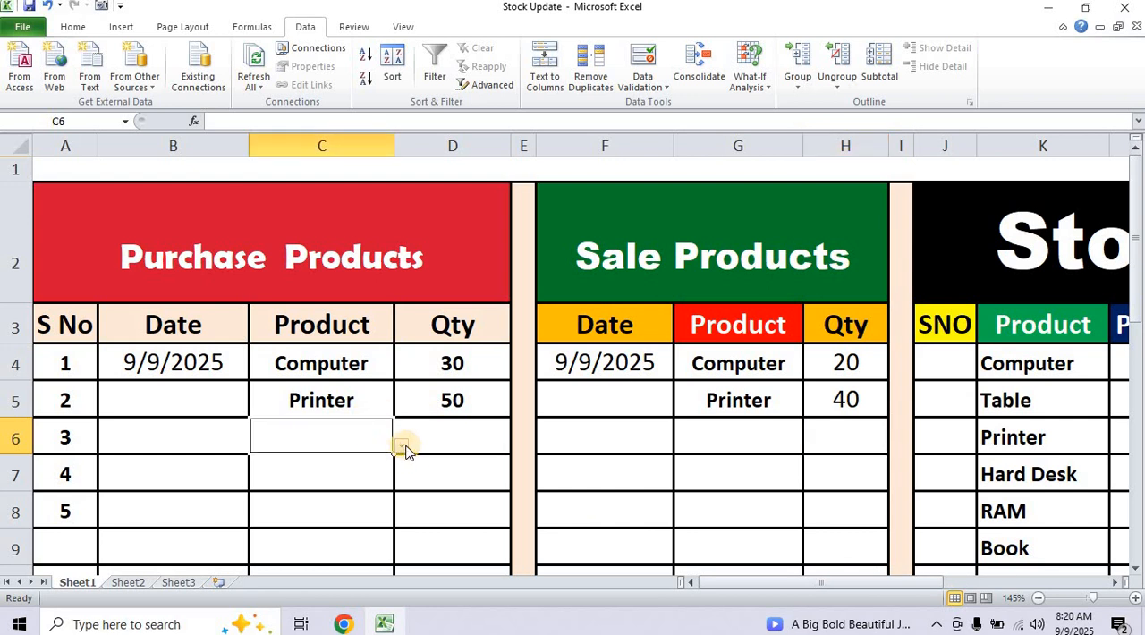
{"action": "left_click", "coordinate": [401, 446]}
{"action": "left_click_drag", "start_coordinate": [400, 548], "coordinate": [397, 475]}
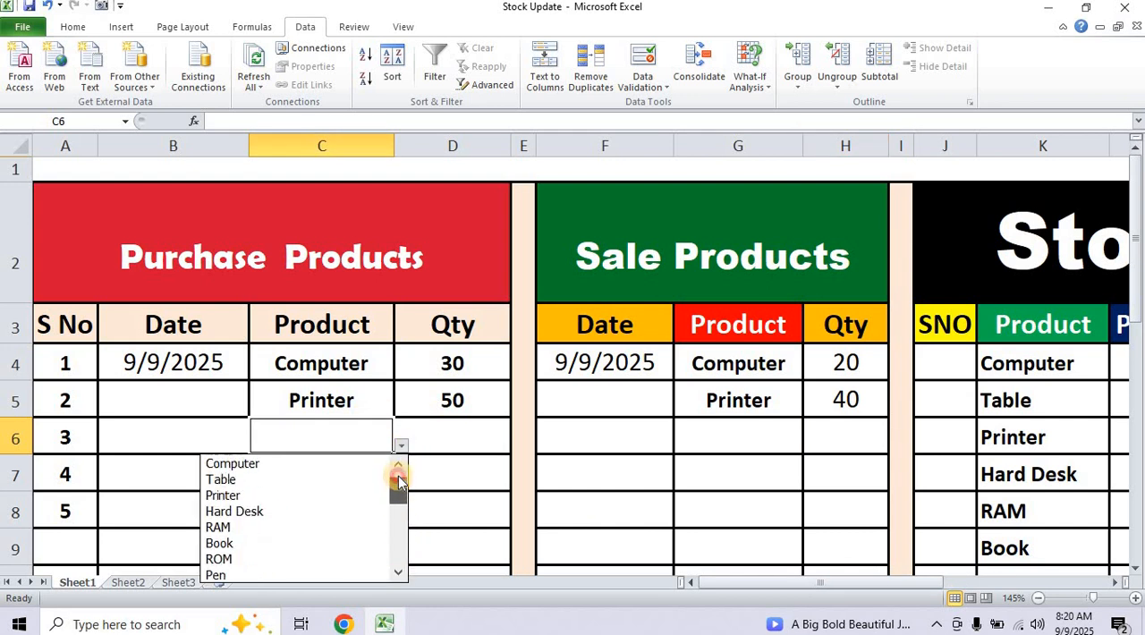
{"action": "left_click", "coordinate": [269, 465]}
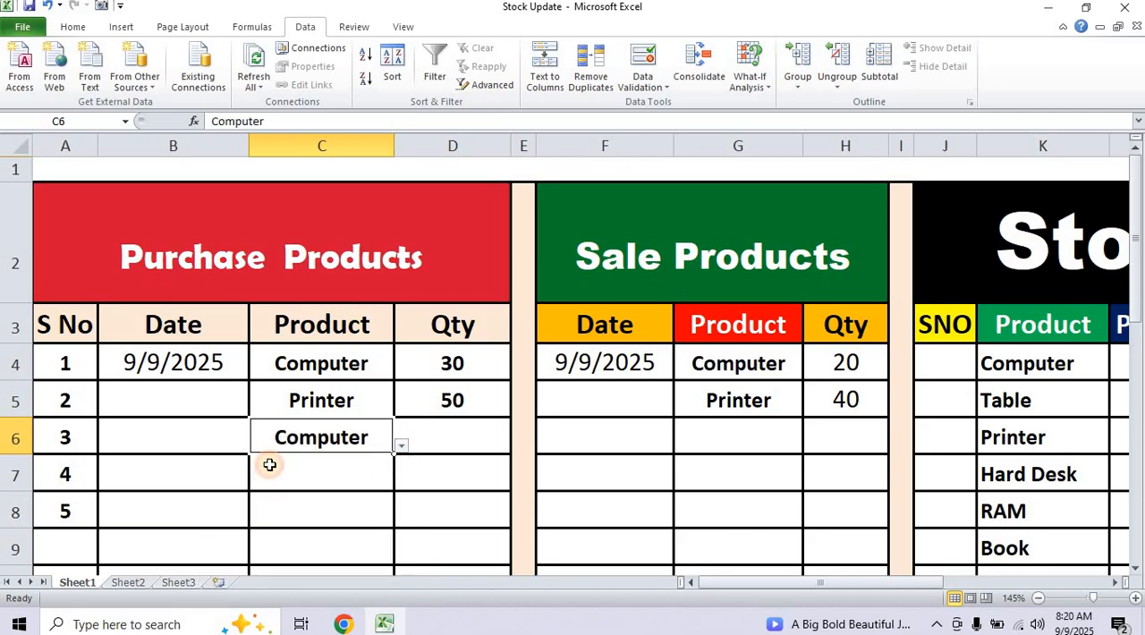
Enter the quantity 100 in D6 for the second Computer purchase.
{"action": "left_click", "coordinate": [462, 439]}
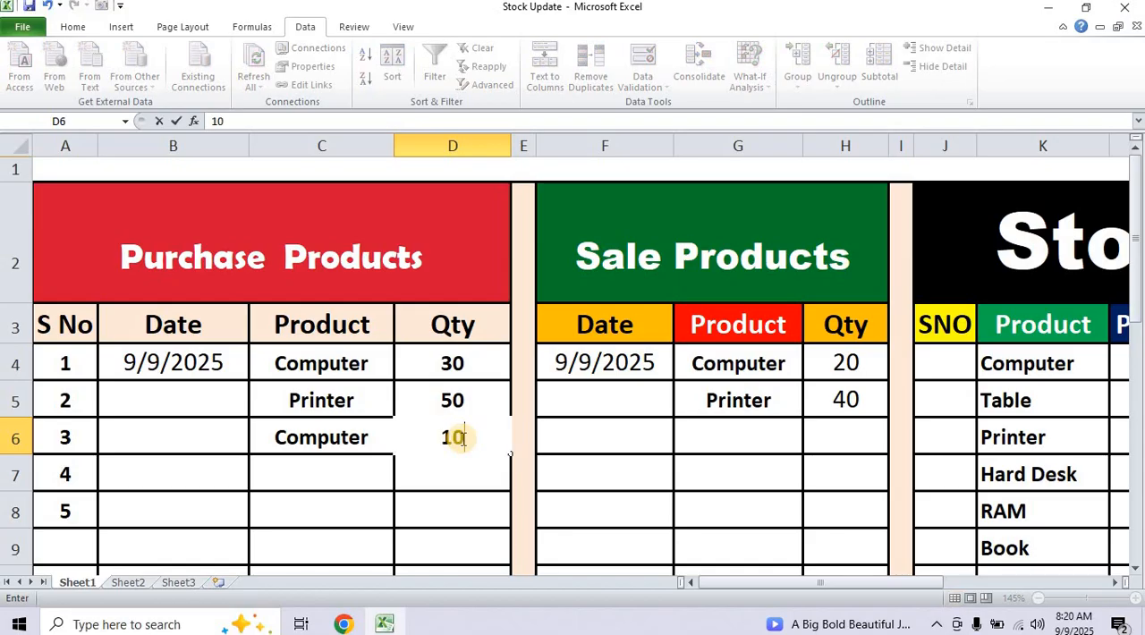
{"action": "type", "text": "0"}
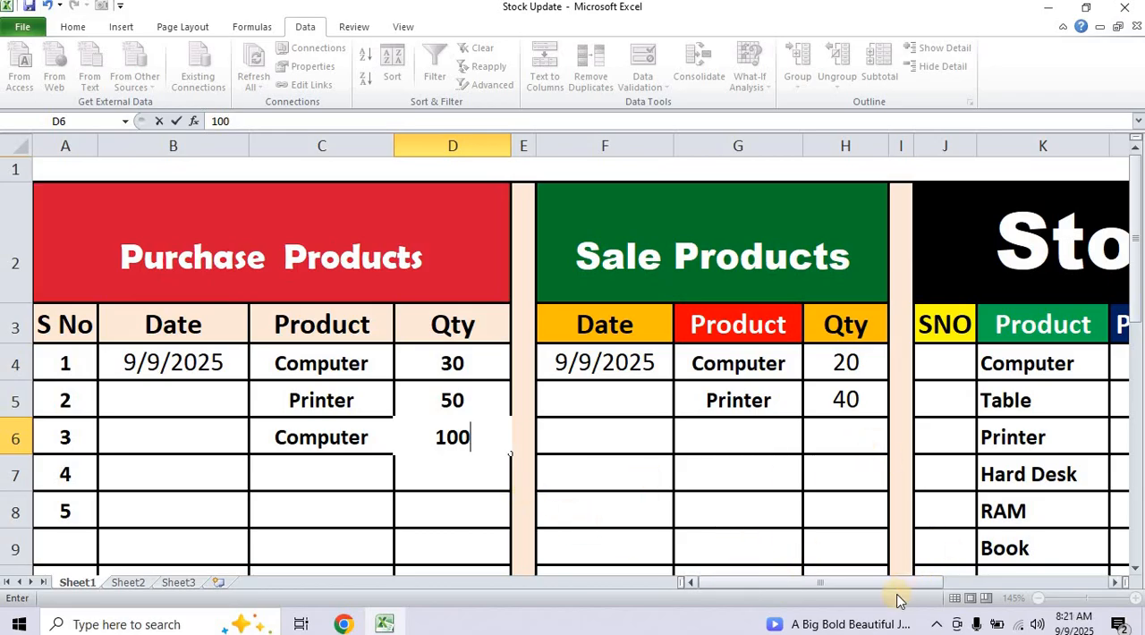
{"action": "left_click_drag", "start_coordinate": [902, 588], "coordinate": [949, 375]}
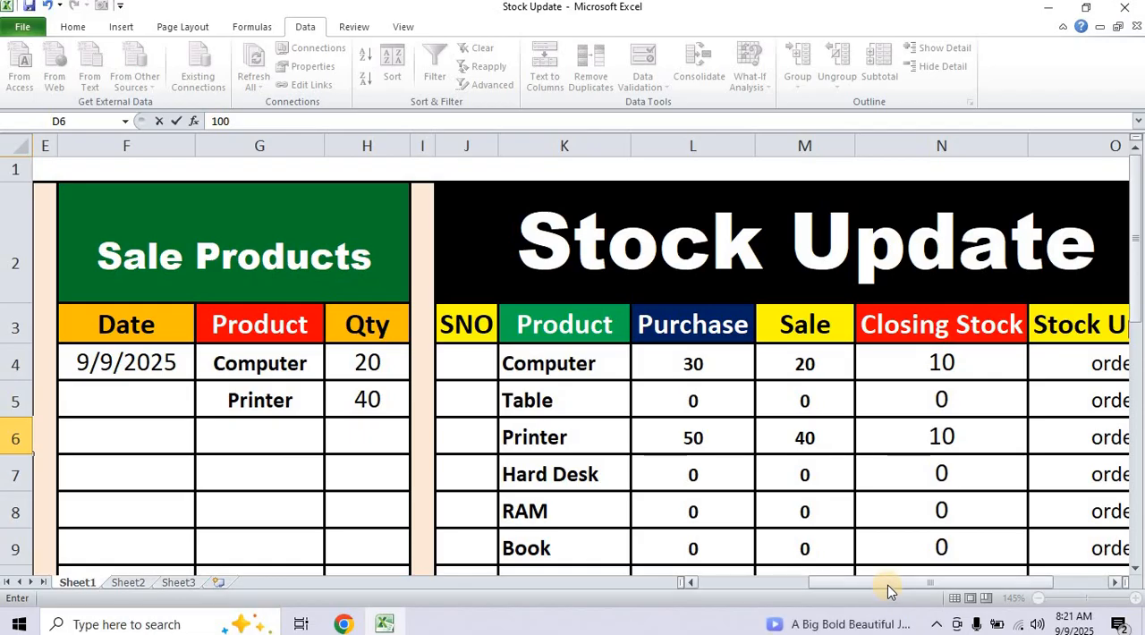
{"action": "left_click_drag", "start_coordinate": [888, 581], "coordinate": [805, 580]}
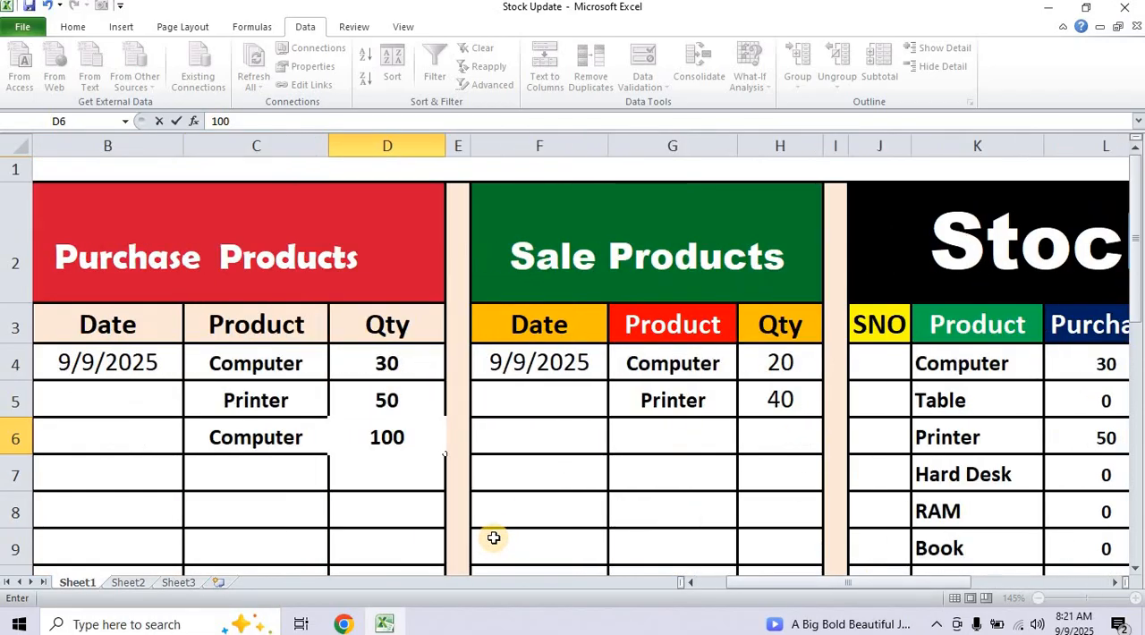
{"action": "key", "text": "Return"}
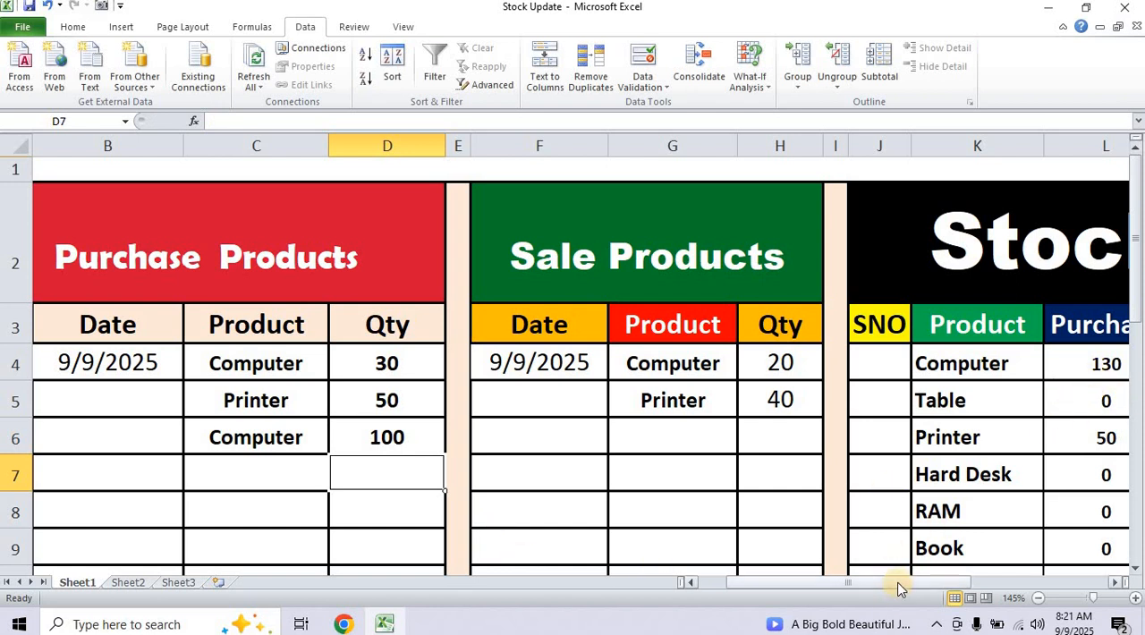
Choose Computer from the product drop-down in G6, the third row of the Sale Products table.
{"action": "left_click_drag", "start_coordinate": [900, 588], "coordinate": [954, 588]}
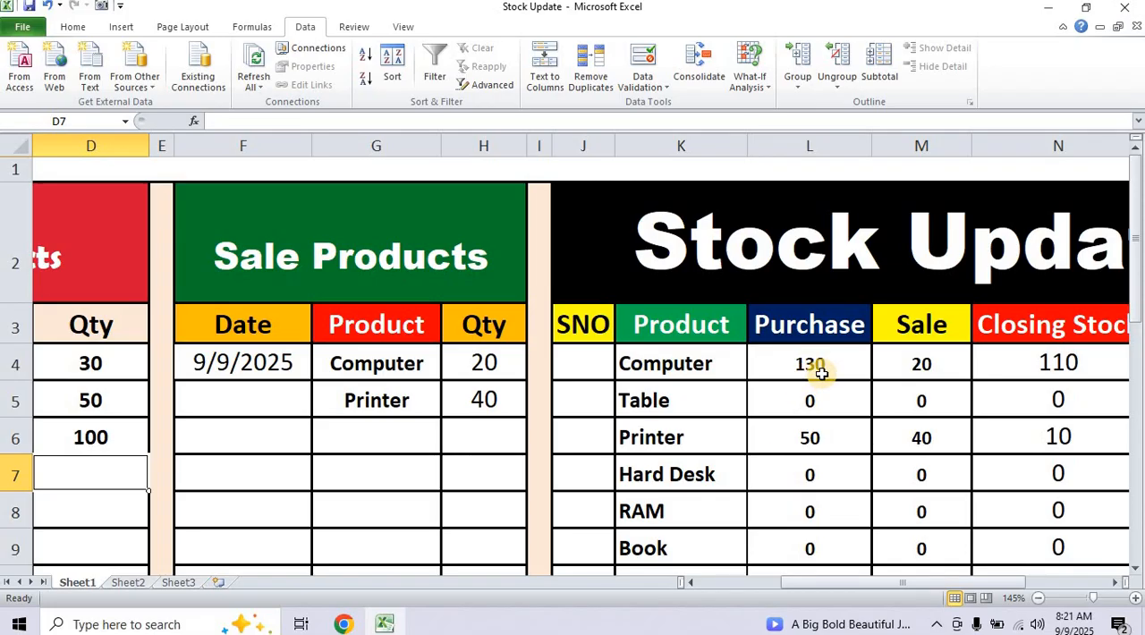
{"action": "left_click", "coordinate": [366, 435]}
{"action": "left_click", "coordinate": [454, 448]}
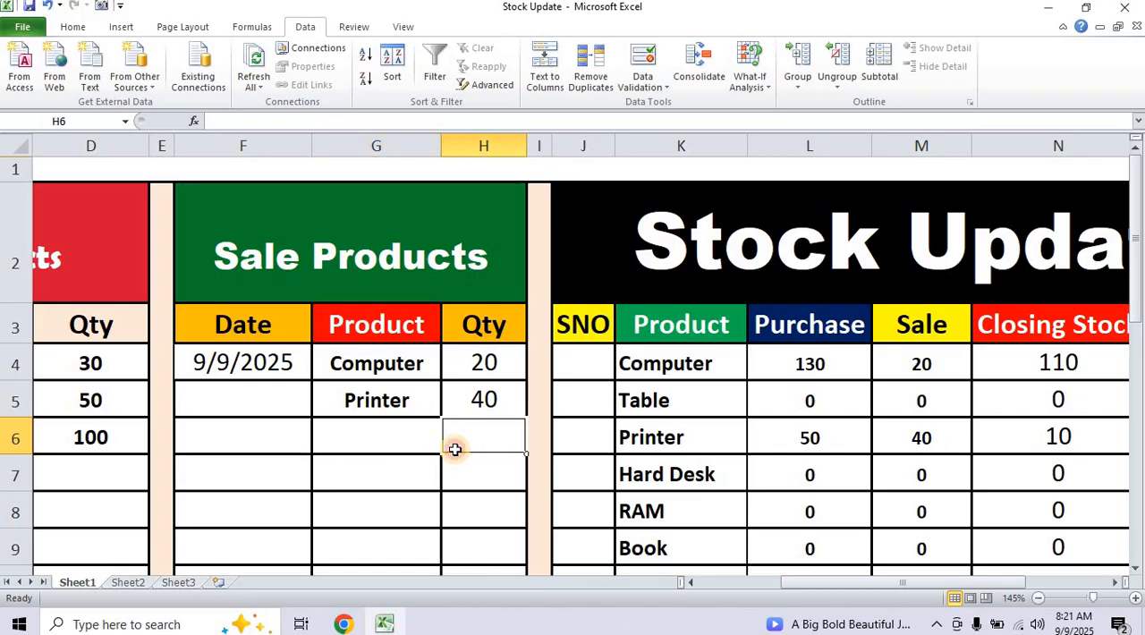
{"action": "left_click", "coordinate": [435, 444]}
{"action": "left_click", "coordinate": [448, 445]}
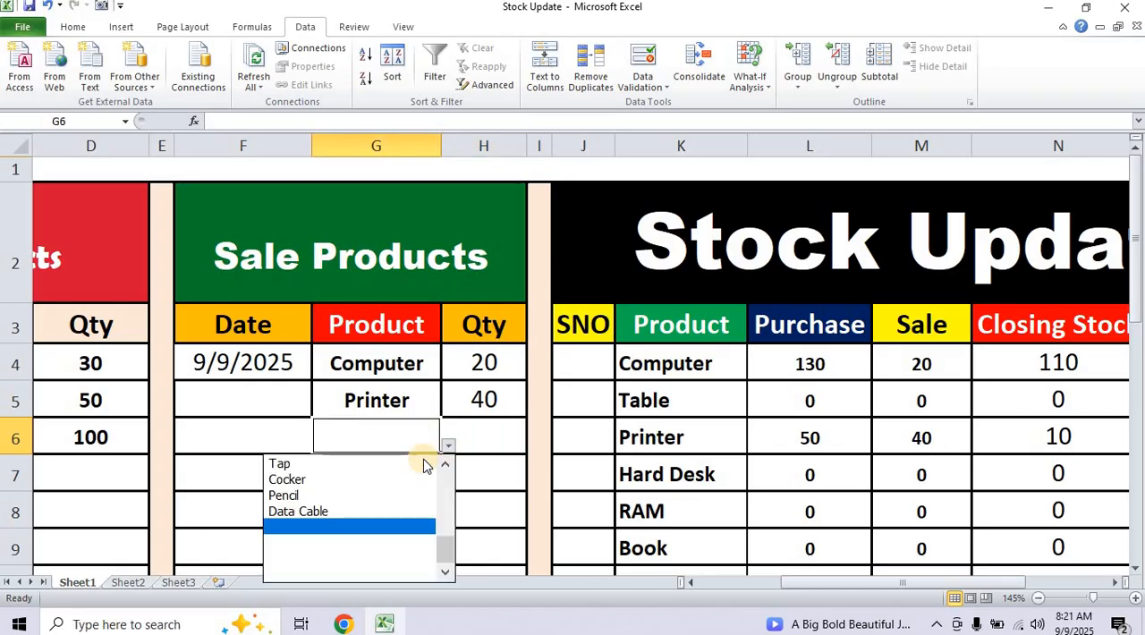
{"action": "left_click_drag", "start_coordinate": [447, 551], "coordinate": [446, 475]}
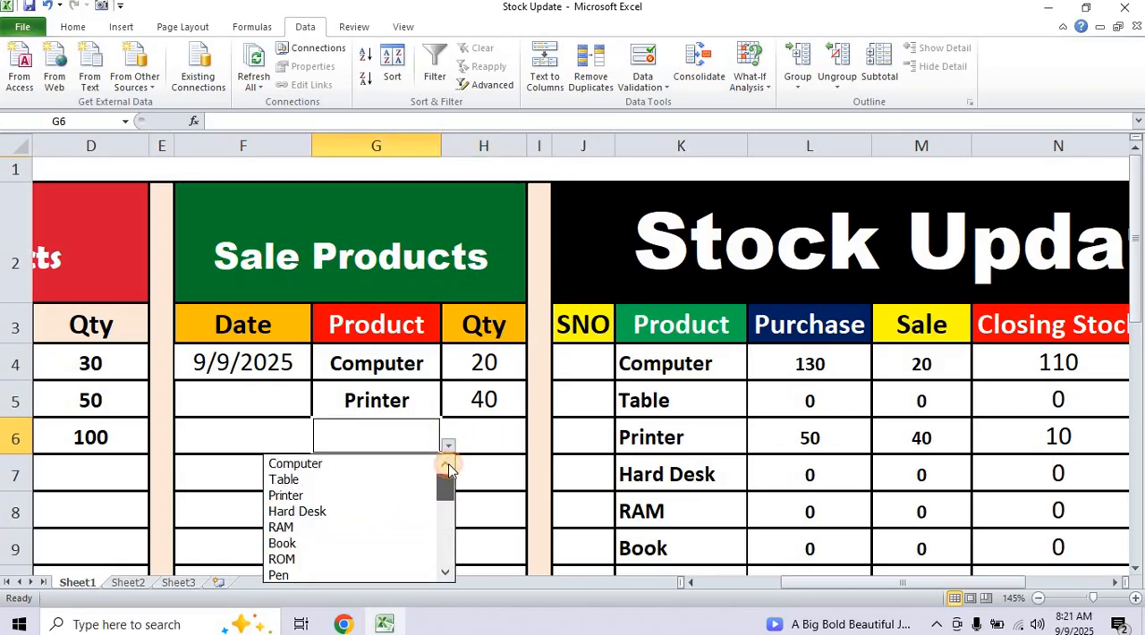
{"action": "left_click", "coordinate": [346, 463]}
Enter the quantity 20 in H6 for the second Computer sale.
{"action": "left_click", "coordinate": [488, 434]}
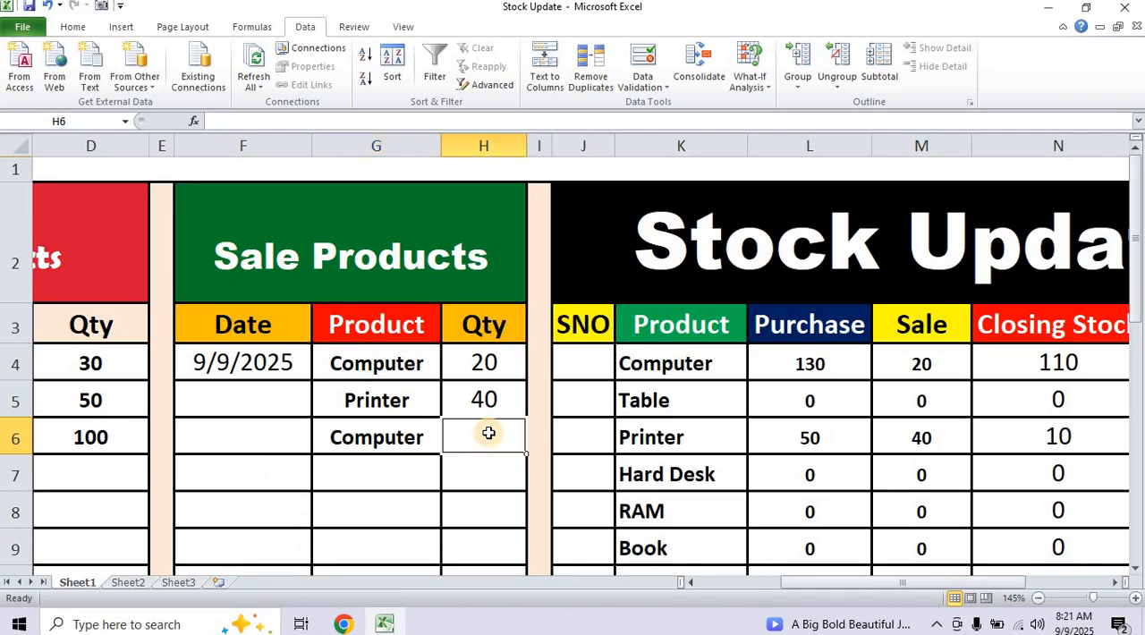
{"action": "type", "text": "20"}
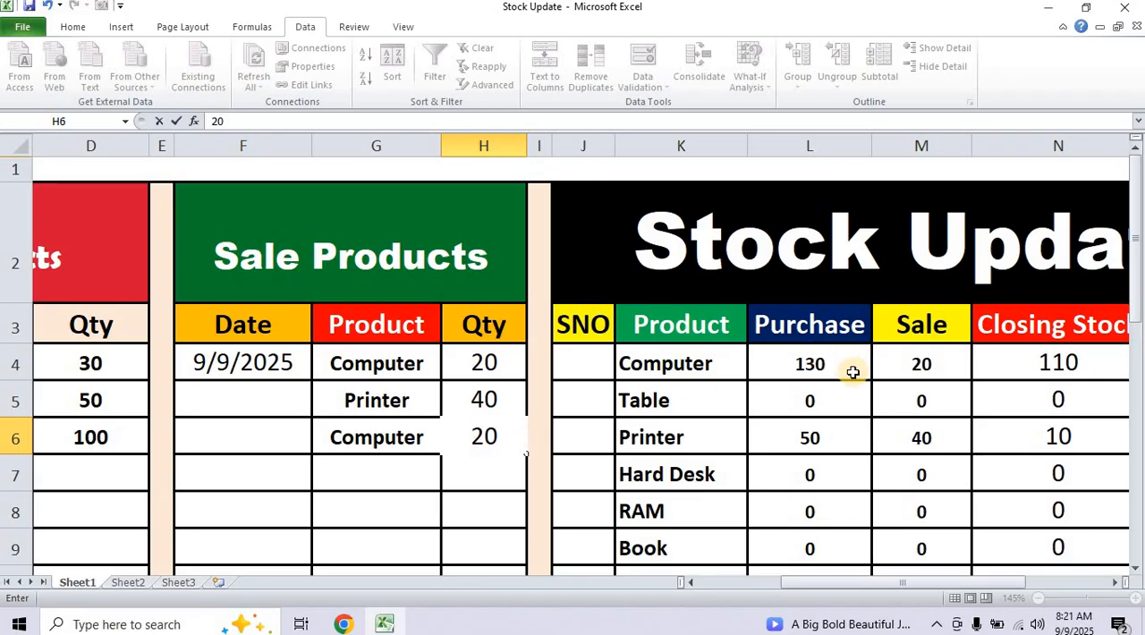
{"action": "key", "text": "Return"}
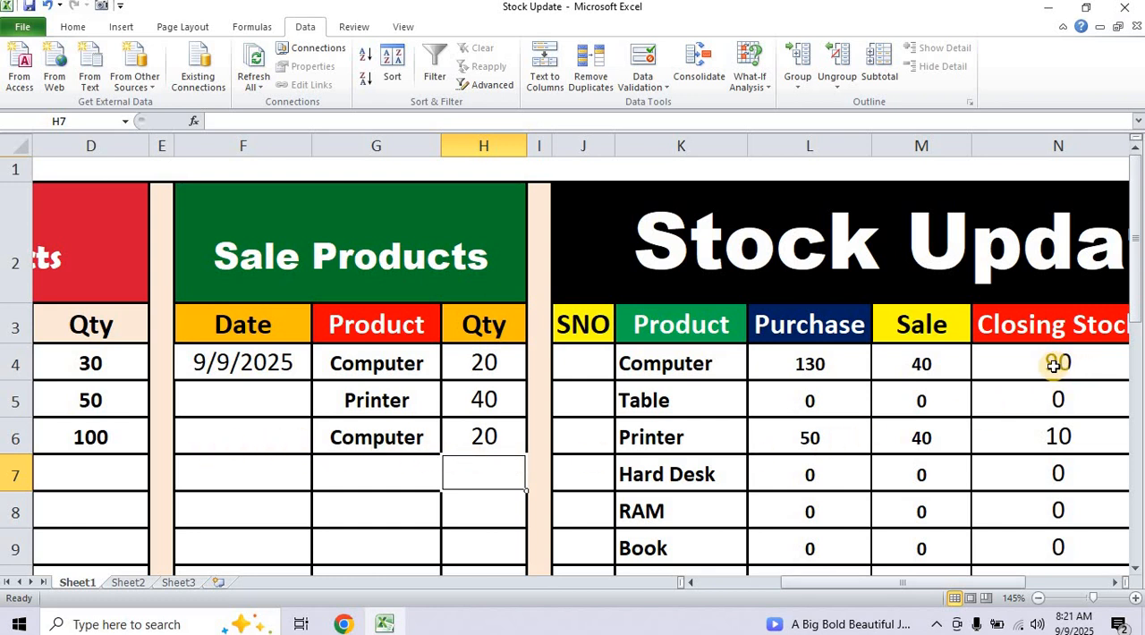
Choose Data Cable from the product drop-down in C7, the fourth row of the Purchase Products table.
{"action": "left_click_drag", "start_coordinate": [876, 583], "coordinate": [974, 587]}
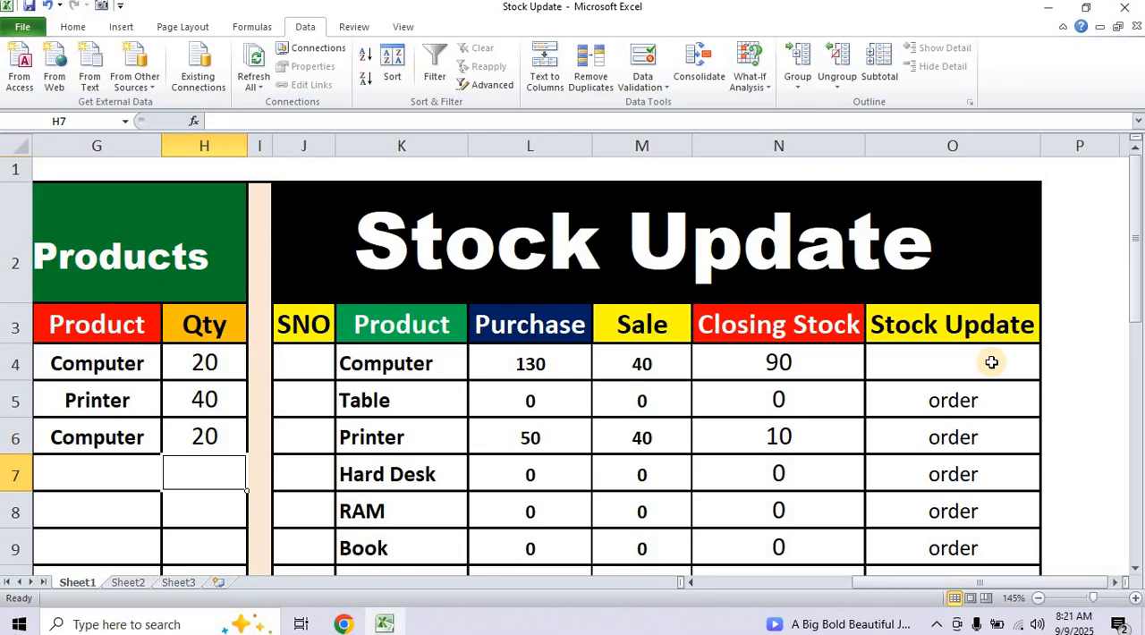
{"action": "scroll", "coordinate": [750, 460], "scroll_direction": "down", "scroll_amount": 5}
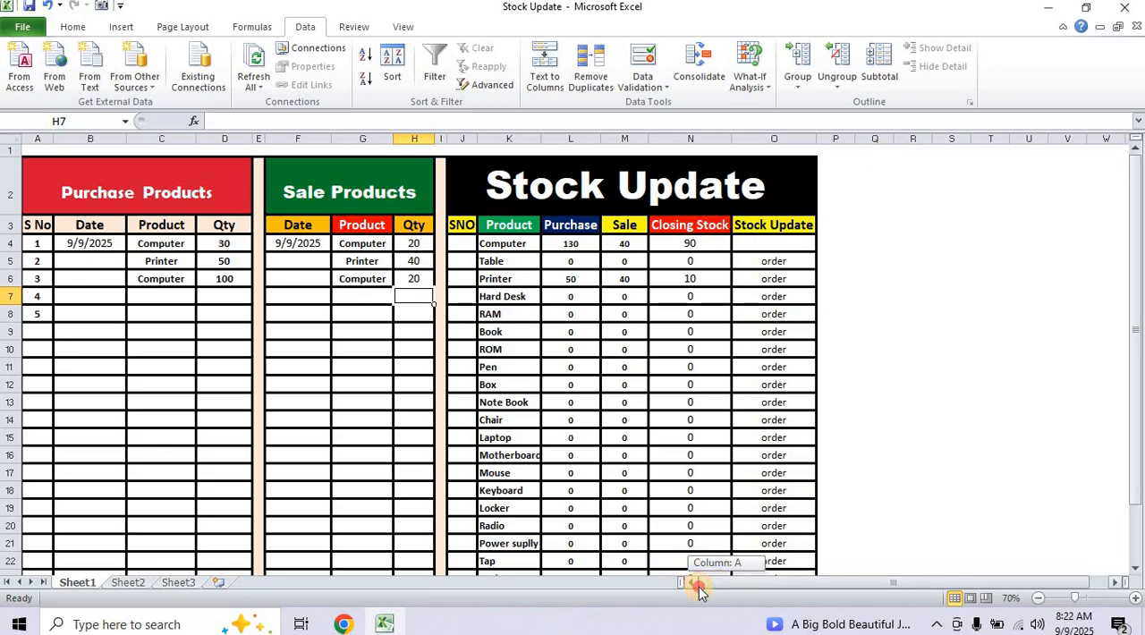
{"action": "left_click", "coordinate": [182, 299]}
{"action": "left_click", "coordinate": [203, 301]}
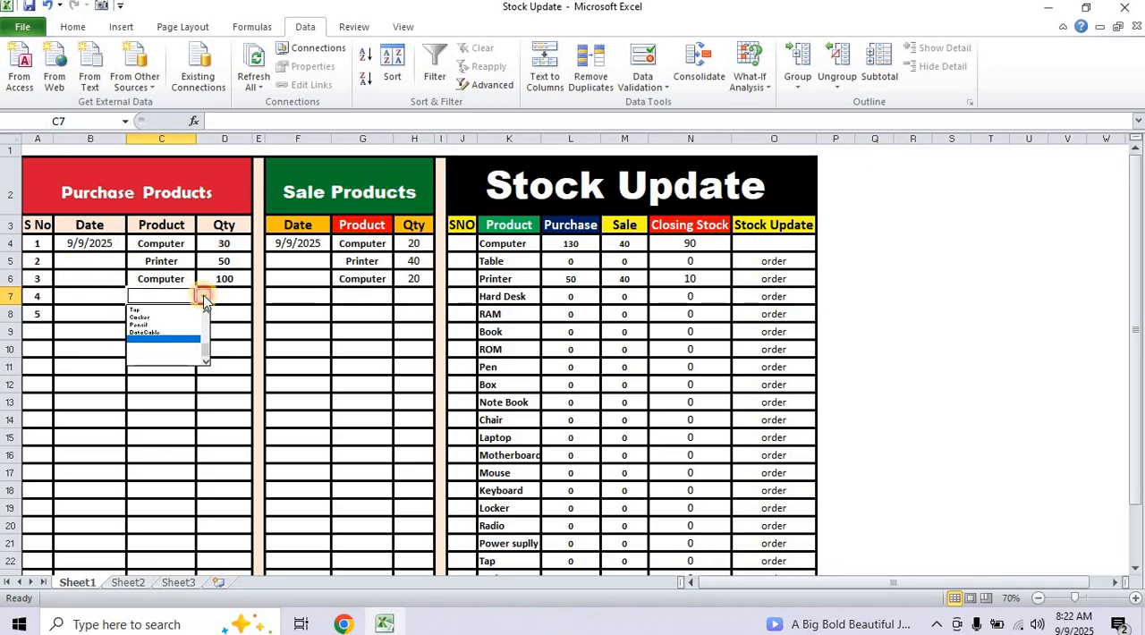
{"action": "left_click", "coordinate": [156, 334]}
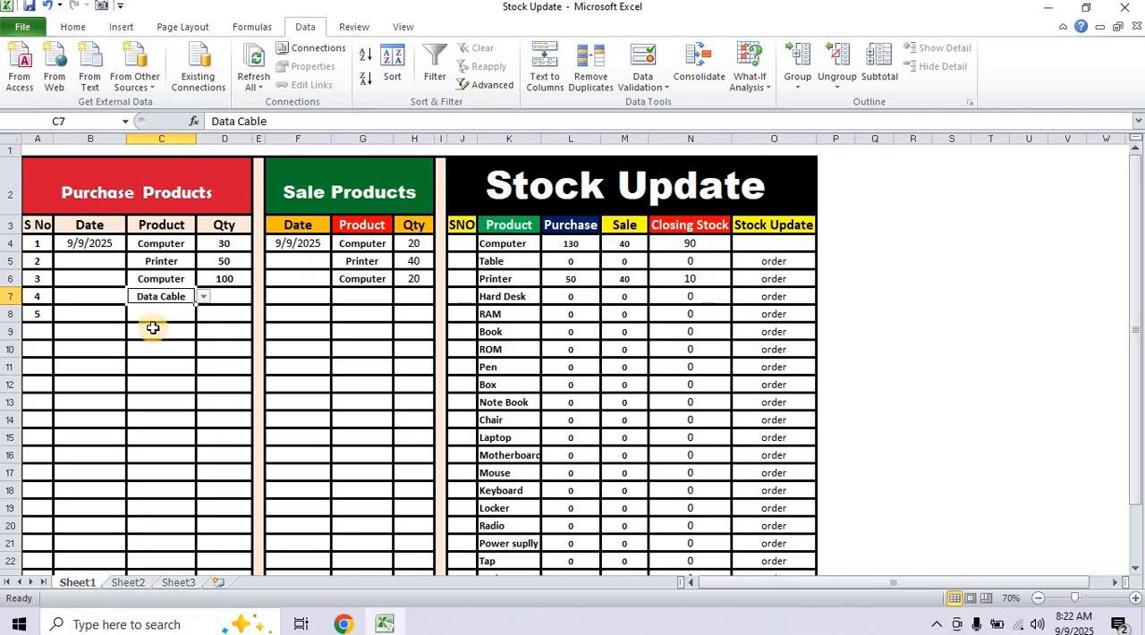
Enter the quantity 70 in D7 for the Data Cable purchase.
{"action": "left_click", "coordinate": [233, 297]}
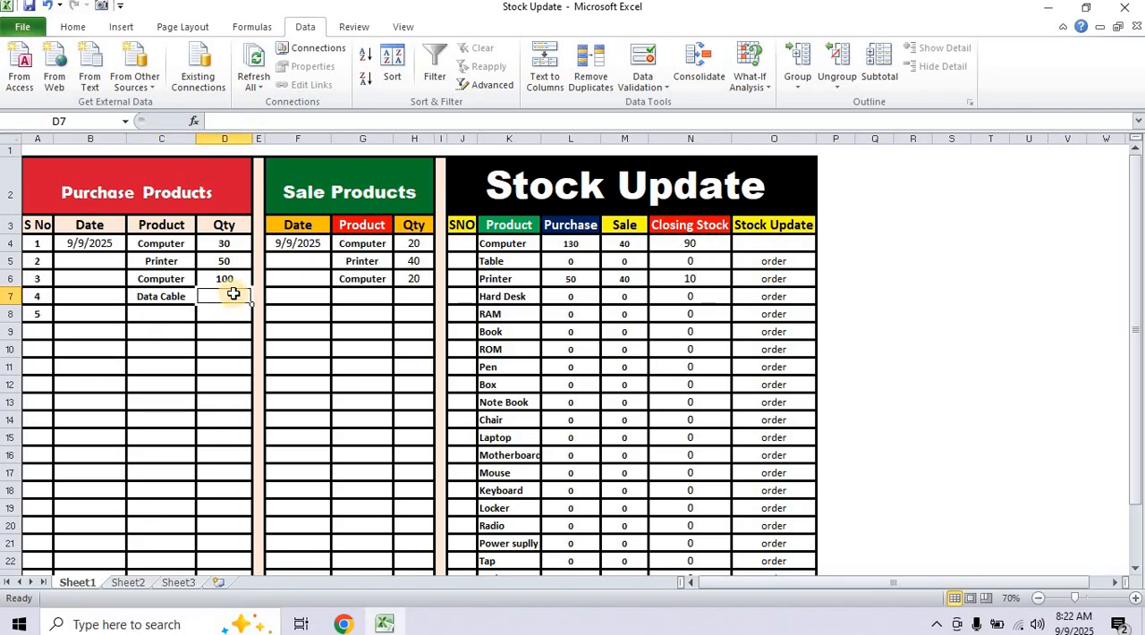
{"action": "type", "text": "7"}
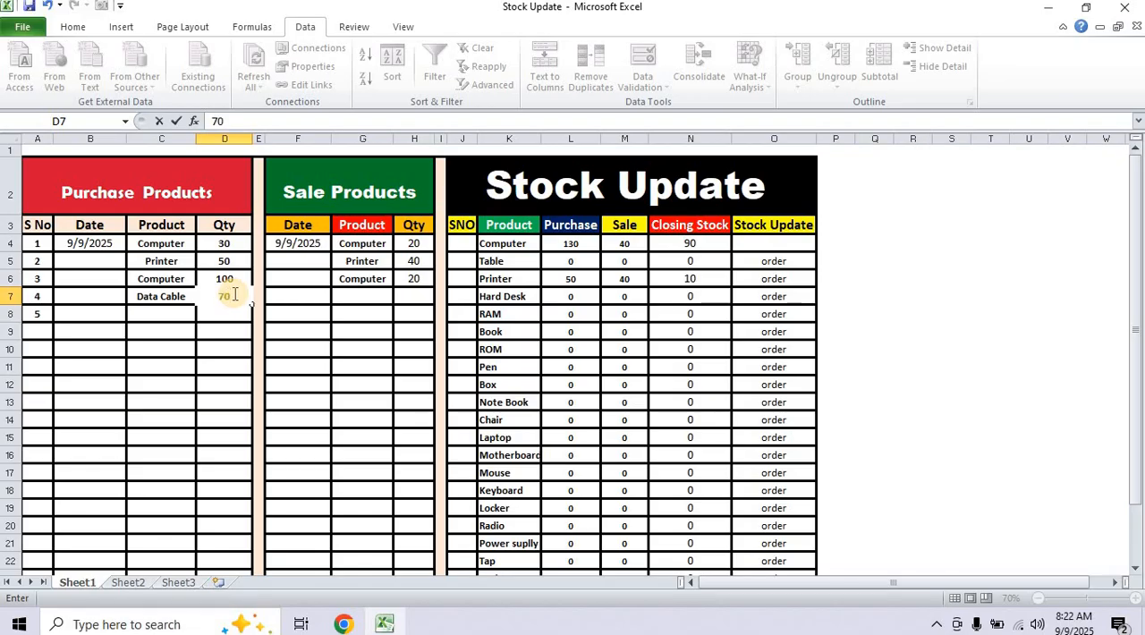
{"action": "type", "text": "0"}
{"action": "key", "text": "Return"}
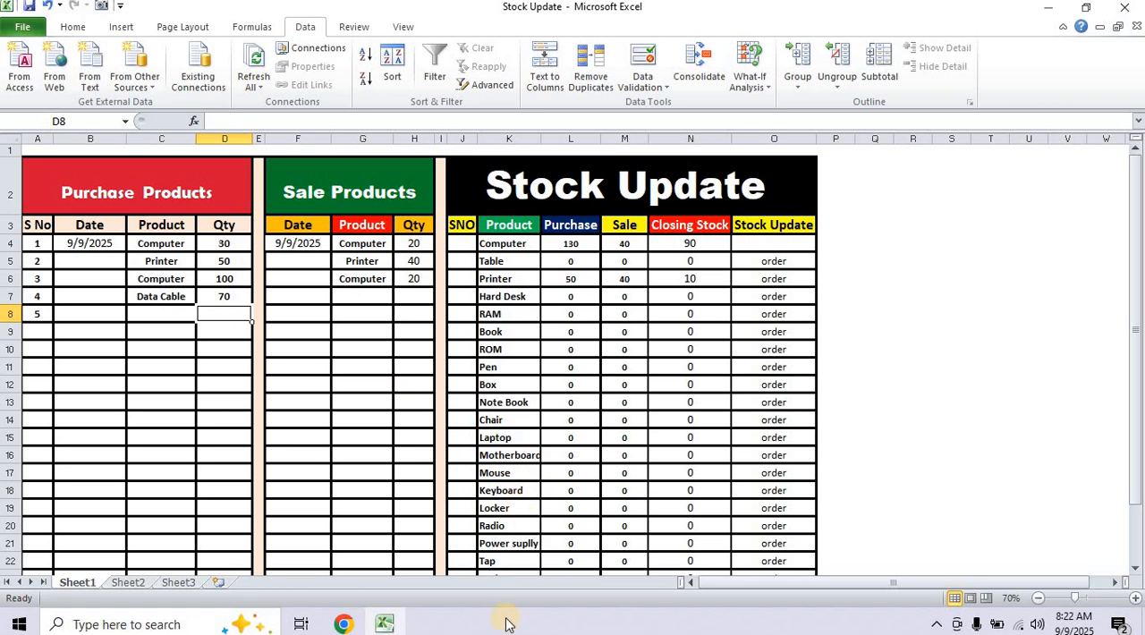
Choose Data Cable from the product drop-down in G7, the fourth row of the Sale Products table.
{"action": "scroll", "coordinate": [511, 607], "scroll_direction": "down", "scroll_amount": 2}
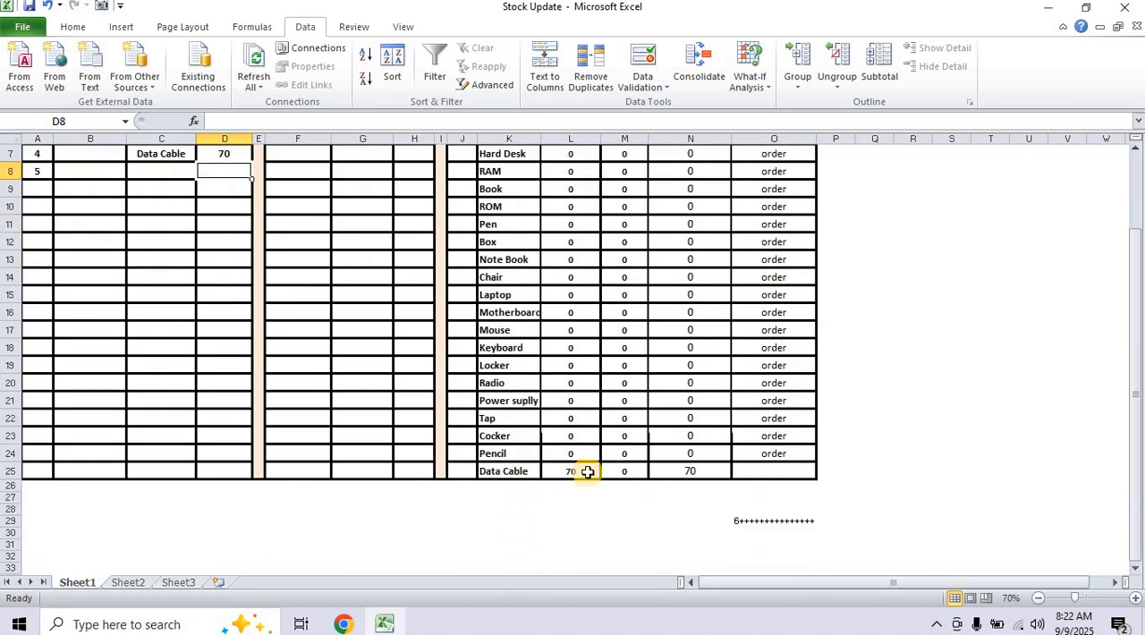
{"action": "scroll", "coordinate": [588, 472], "scroll_direction": "up", "scroll_amount": 3}
{"action": "scroll", "coordinate": [588, 469], "scroll_direction": "down", "scroll_amount": 3}
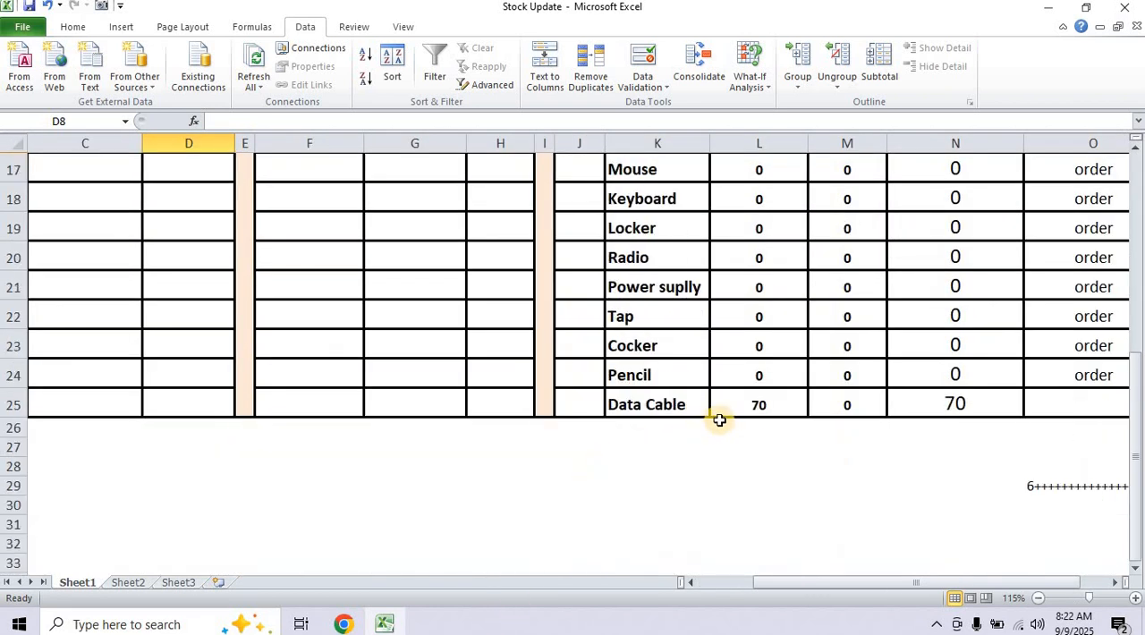
{"action": "scroll", "coordinate": [774, 414], "scroll_direction": "up", "scroll_amount": 4}
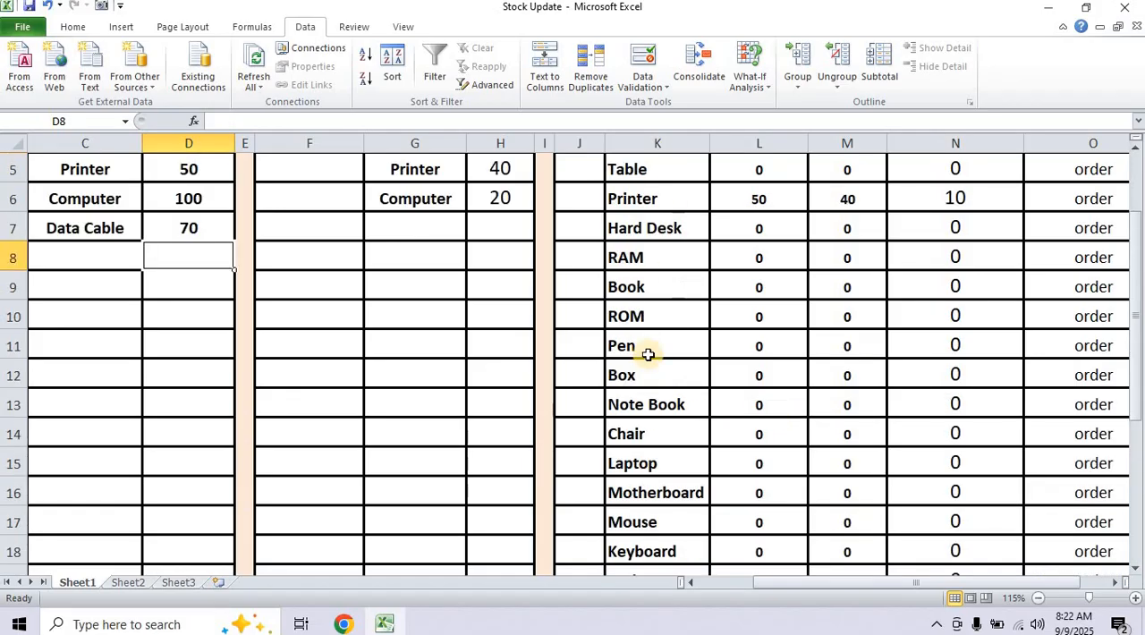
{"action": "scroll", "coordinate": [396, 230], "scroll_direction": "up", "scroll_amount": 1}
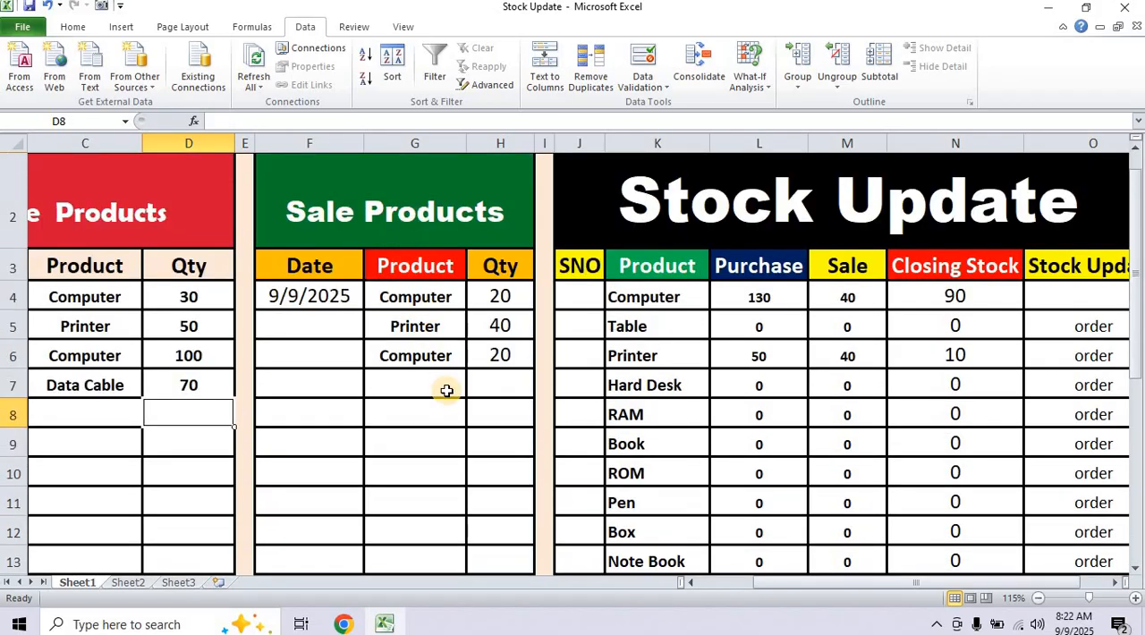
{"action": "left_click", "coordinate": [454, 391]}
{"action": "left_click", "coordinate": [474, 390]}
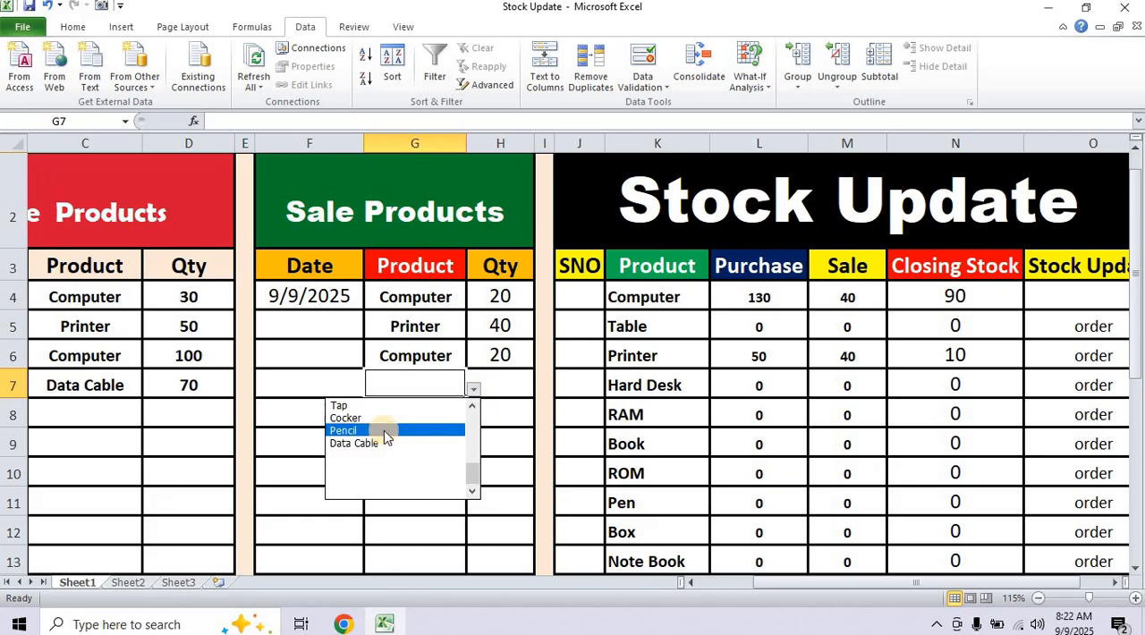
{"action": "left_click", "coordinate": [371, 444]}
Enter the quantity 30 in H7 for the Data Cable sale.
{"action": "left_click", "coordinate": [501, 385]}
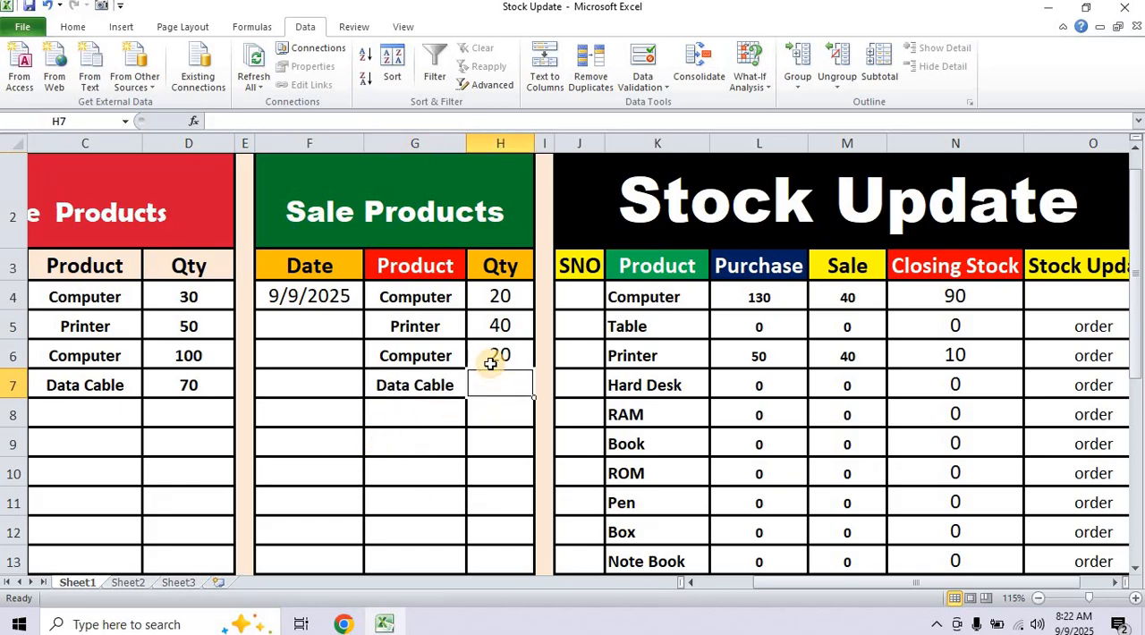
{"action": "type", "text": "30"}
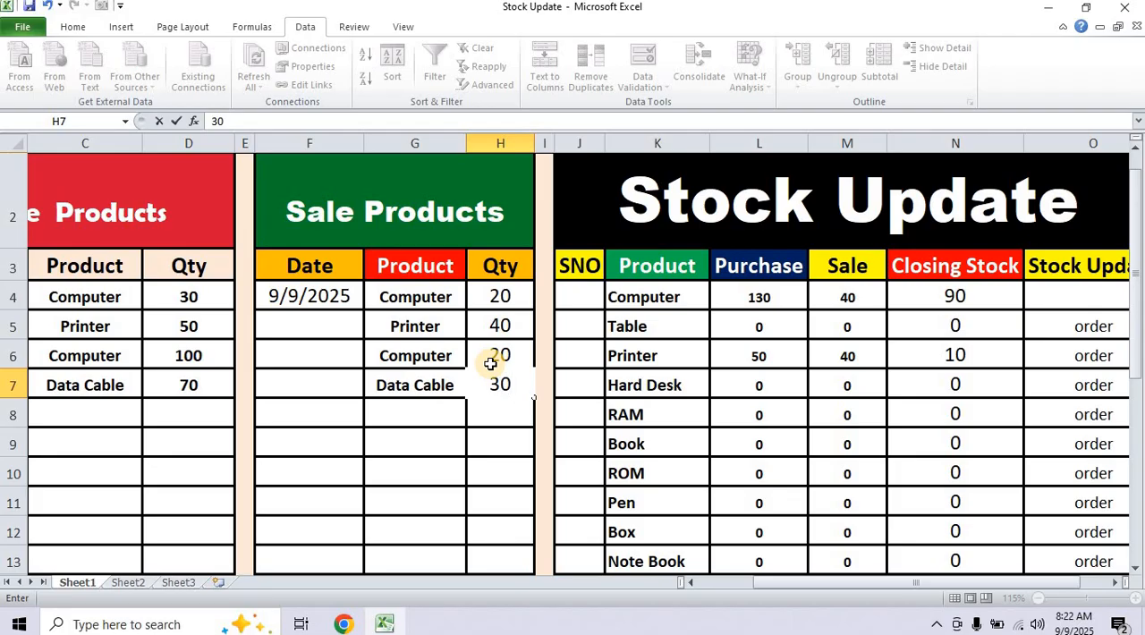
{"action": "key", "text": "Return"}
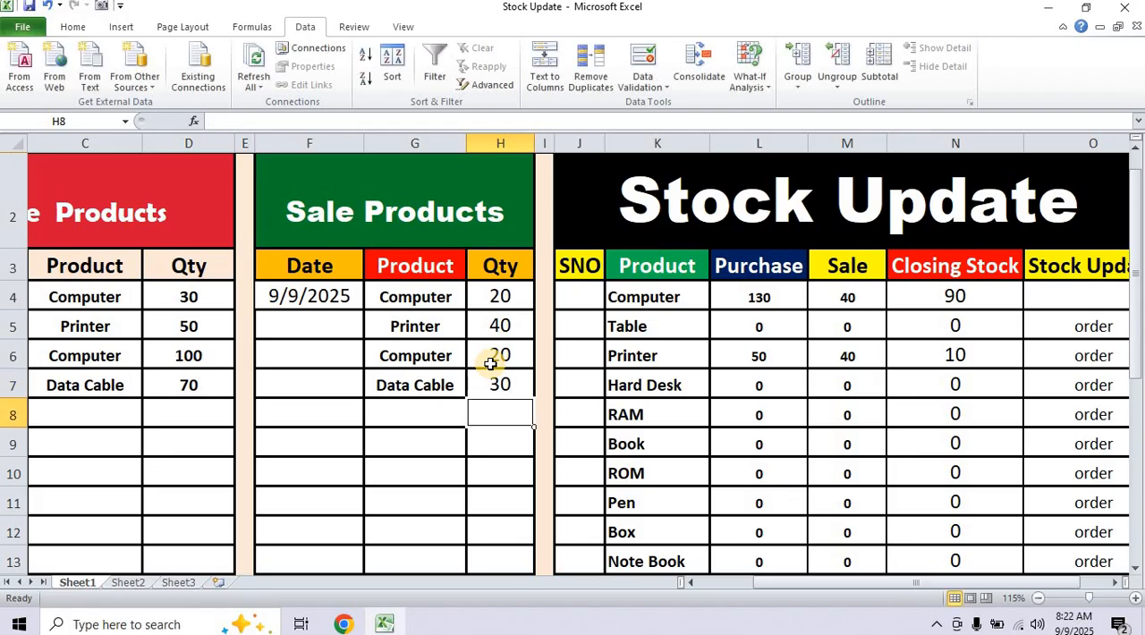
Examine the Data Cable row's purchase, sale, closing stock and order status, and review the whole Stock Update table.
{"action": "scroll", "coordinate": [872, 461], "scroll_direction": "down", "scroll_amount": 4}
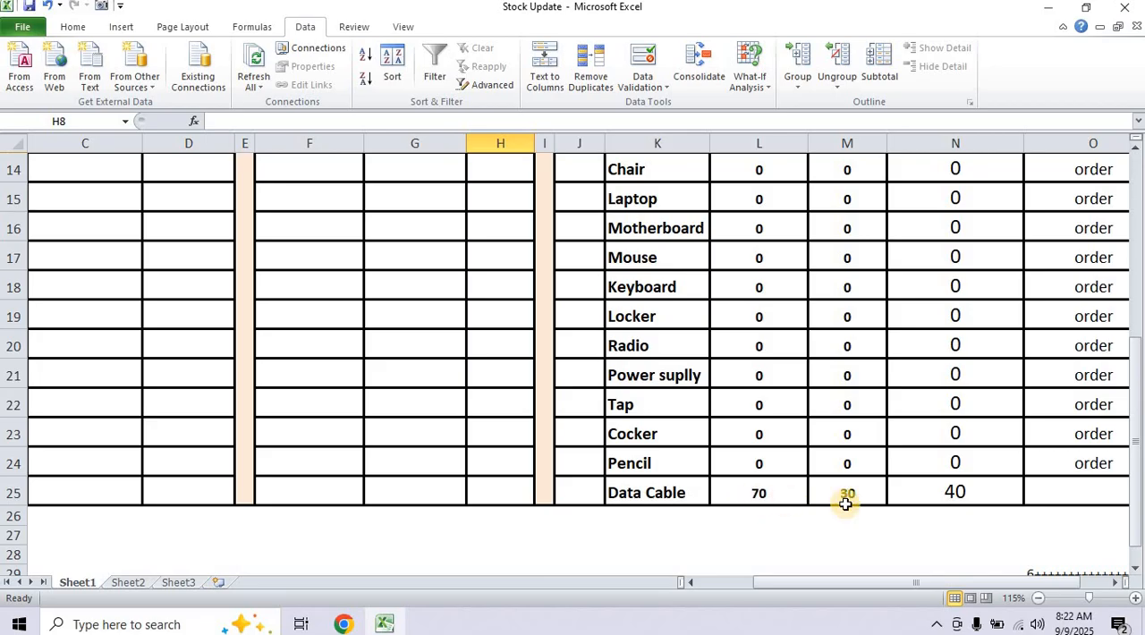
{"action": "scroll", "coordinate": [967, 500], "scroll_direction": "up", "scroll_amount": 4}
{"action": "scroll", "coordinate": [943, 390], "scroll_direction": "down", "scroll_amount": 1}
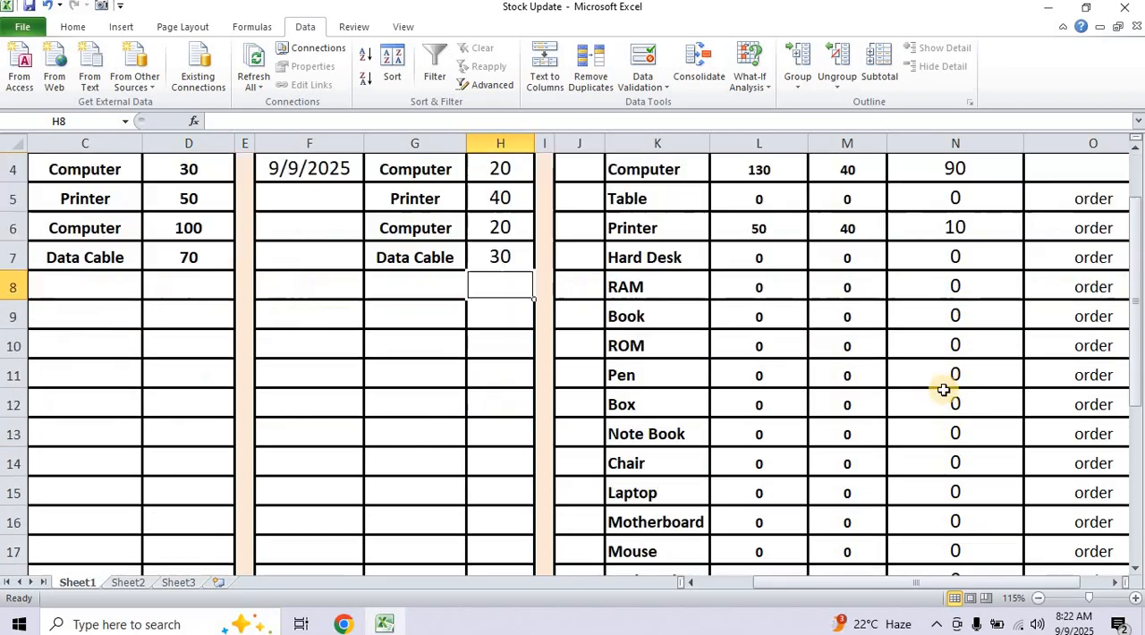
{"action": "scroll", "coordinate": [943, 390], "scroll_direction": "down", "scroll_amount": 3}
{"action": "scroll", "coordinate": [961, 521], "scroll_direction": "up", "scroll_amount": 4}
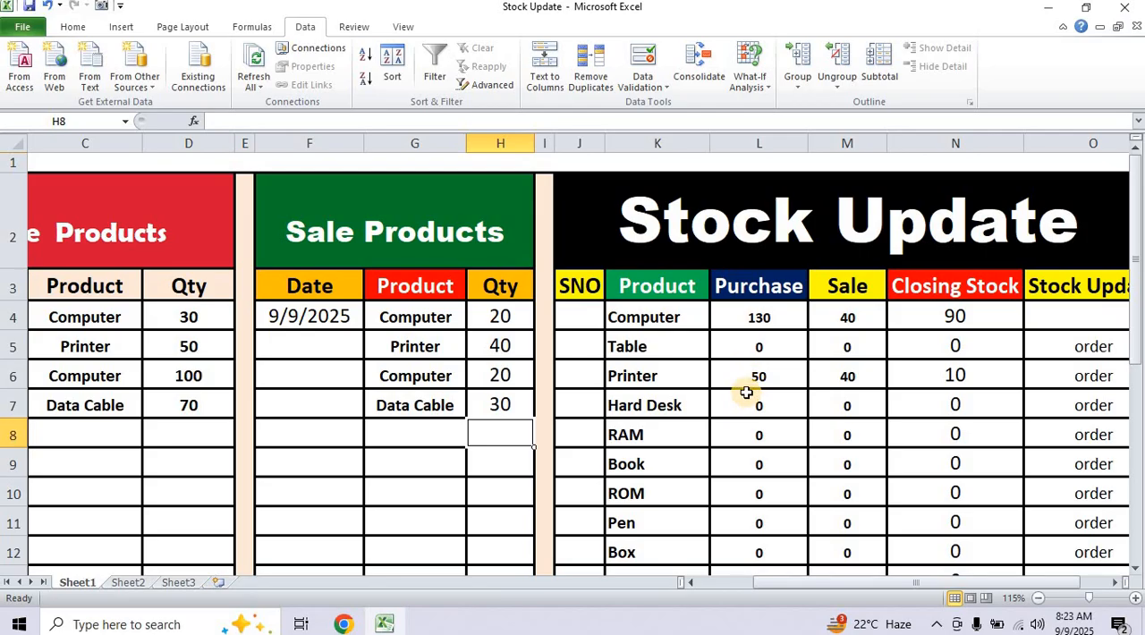
{"action": "scroll", "coordinate": [746, 393], "scroll_direction": "down", "scroll_amount": 2}
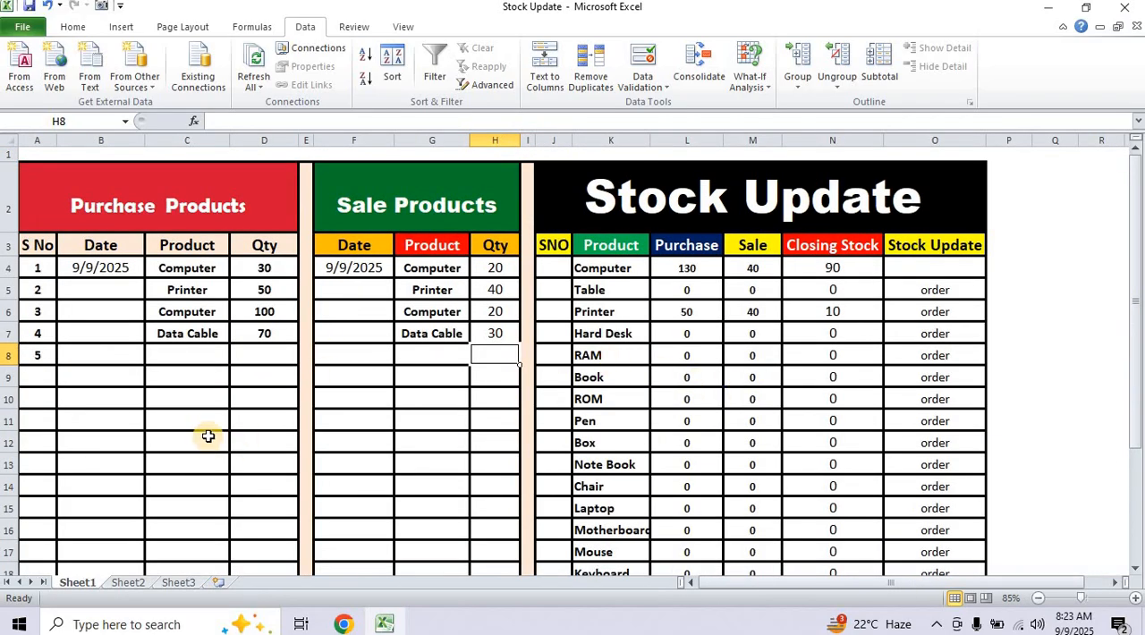
Record a Cocker purchase in row 8, choosing the product in C8 and entering the quantity 63 in D8.
{"action": "left_click", "coordinate": [198, 356]}
{"action": "left_click", "coordinate": [237, 360]}
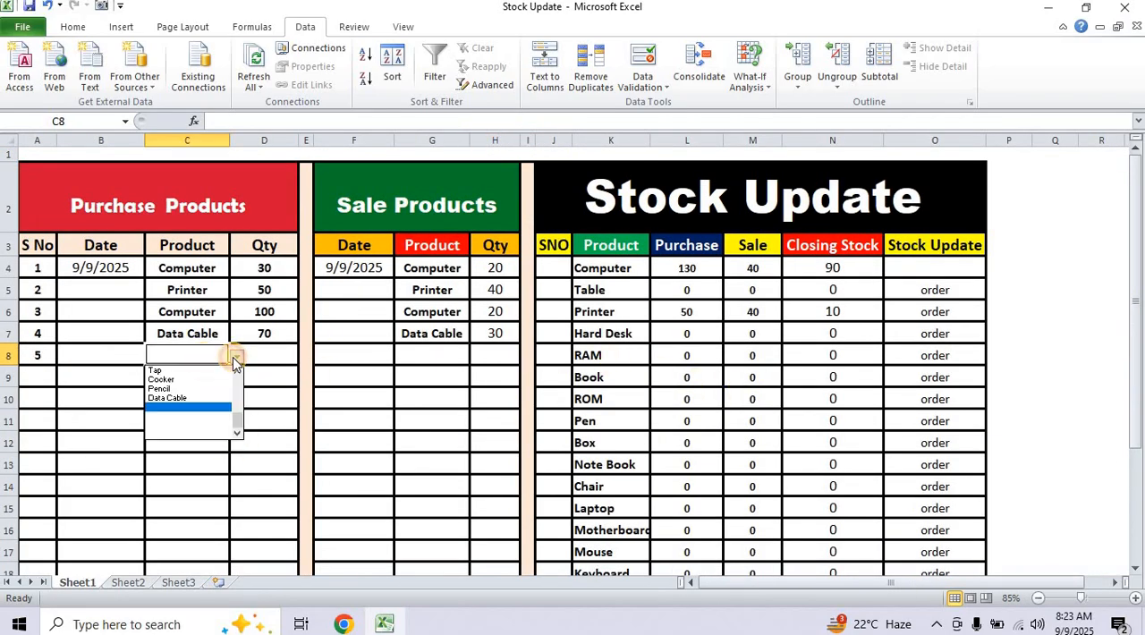
{"action": "left_click", "coordinate": [178, 378]}
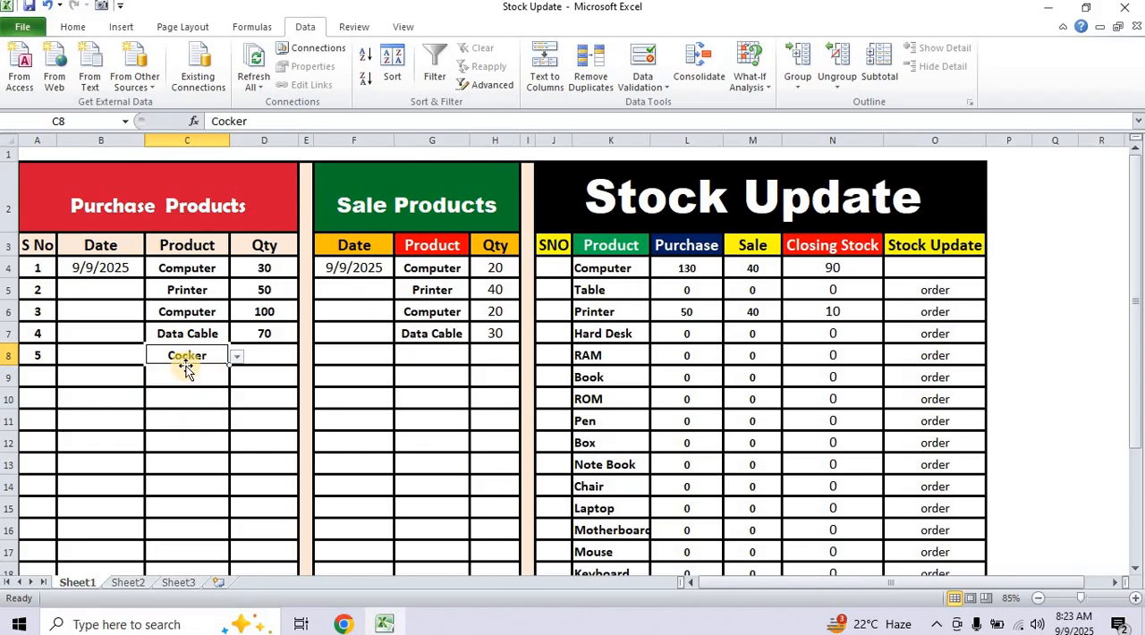
{"action": "left_click", "coordinate": [283, 356]}
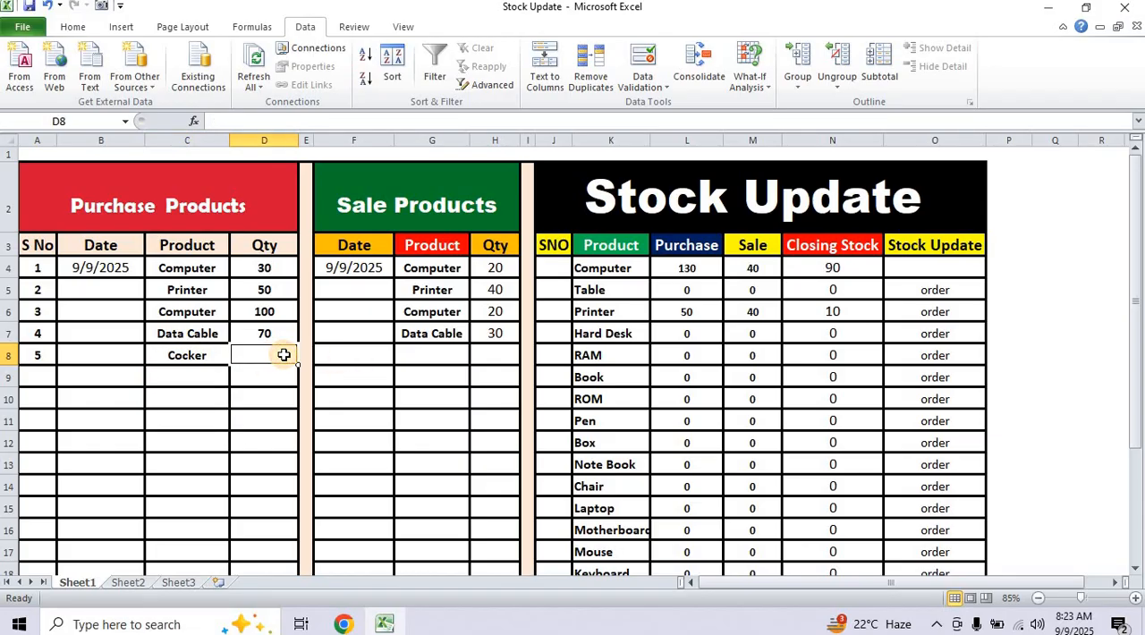
{"action": "type", "text": "63"}
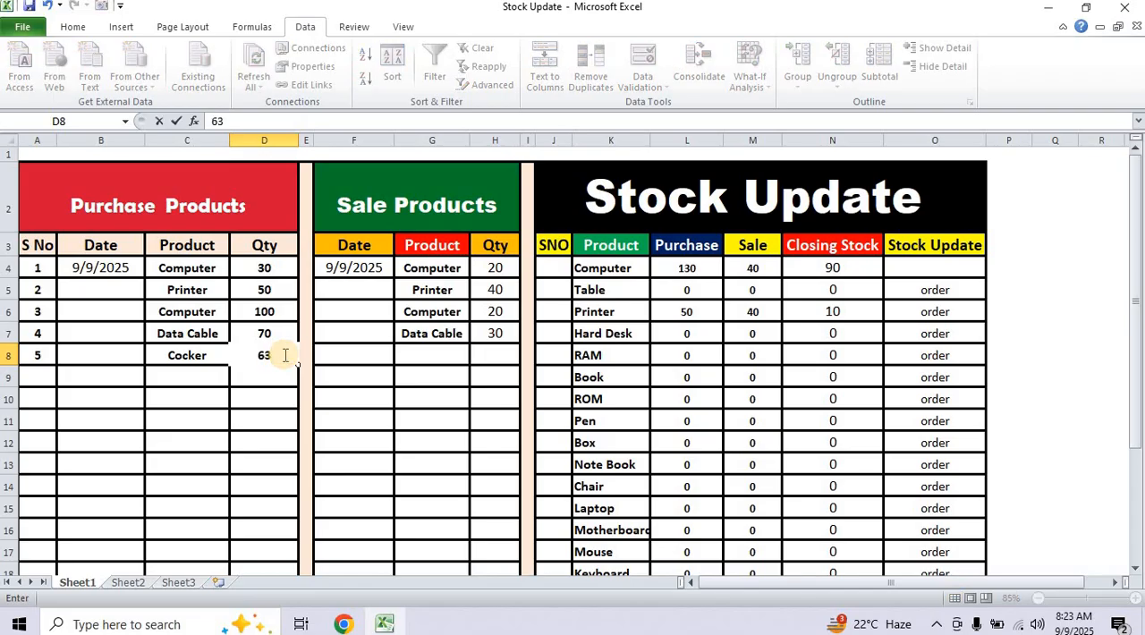
{"action": "key", "text": "Return"}
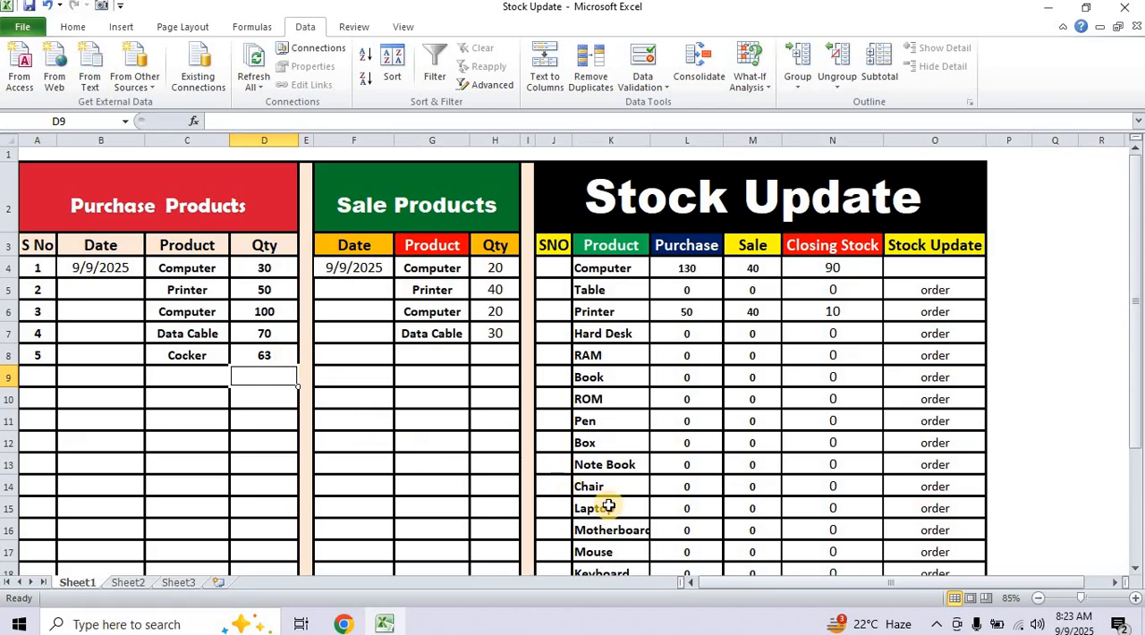
Record a Cocker sale in row 8, choosing the product in G8 and entering the quantity 20 in H8.
{"action": "scroll", "coordinate": [607, 511], "scroll_direction": "down", "scroll_amount": 2}
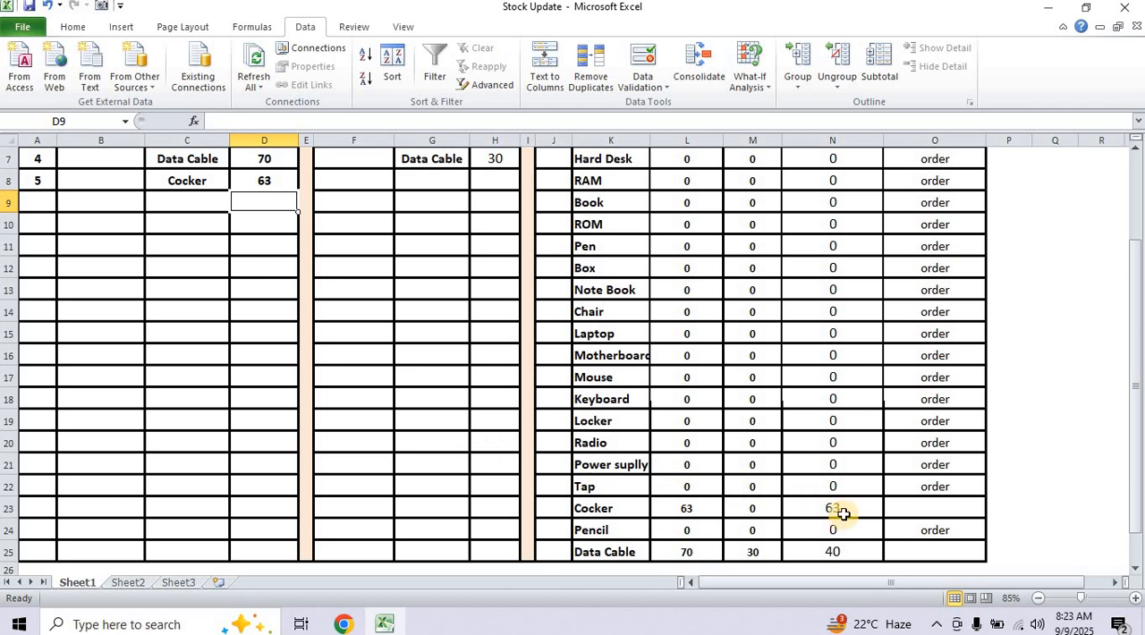
{"action": "scroll", "coordinate": [843, 514], "scroll_direction": "up", "scroll_amount": 2}
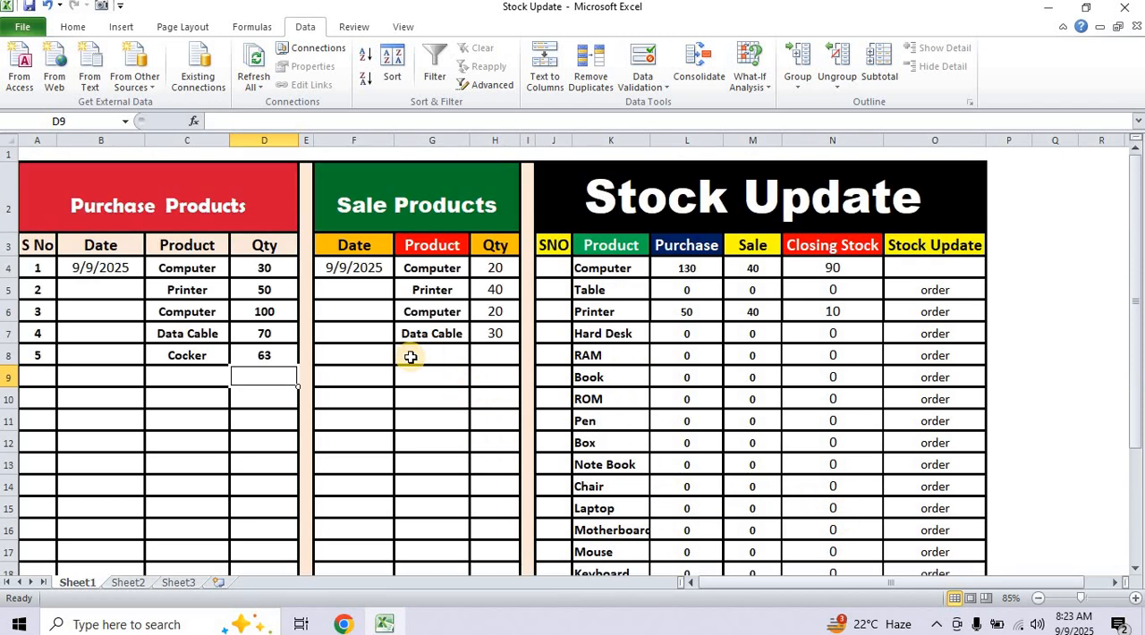
{"action": "left_click", "coordinate": [438, 355]}
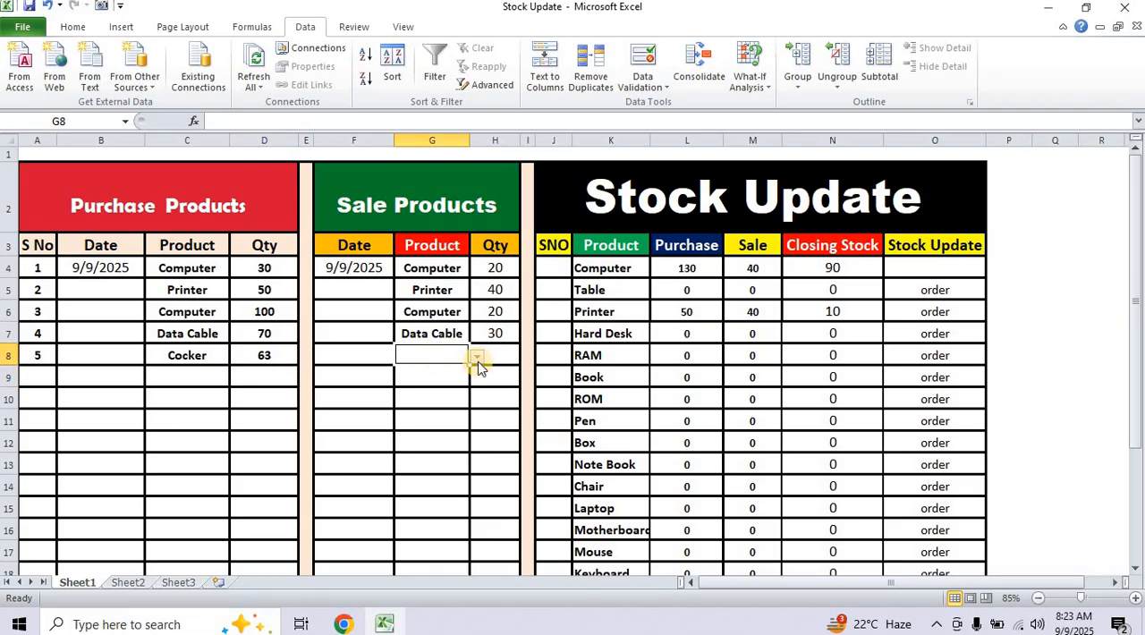
{"action": "left_click", "coordinate": [477, 356]}
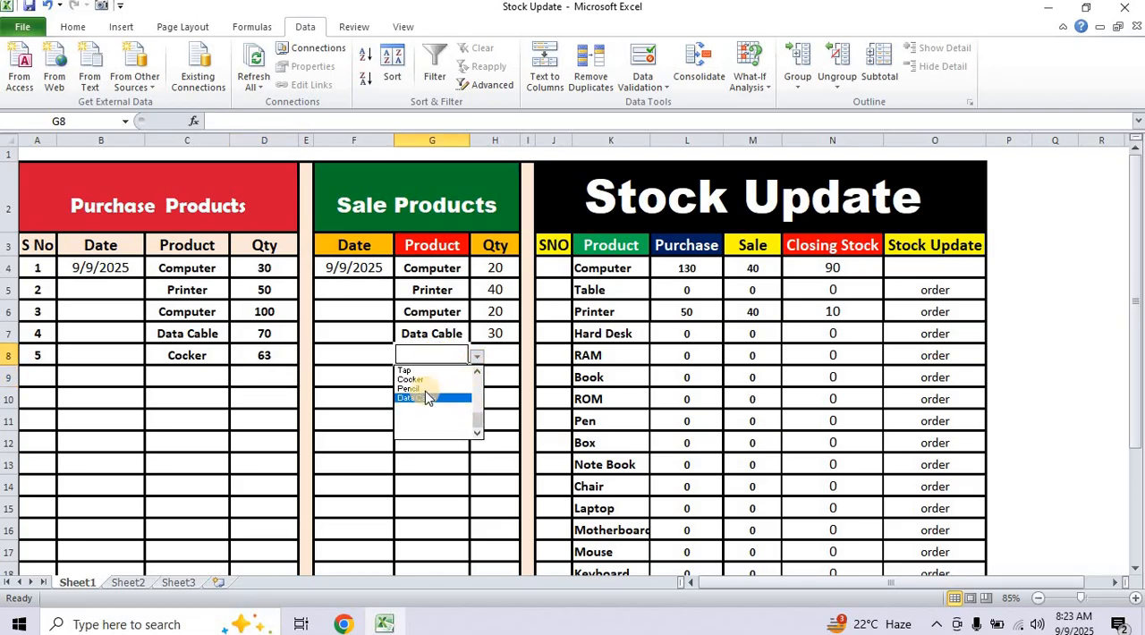
{"action": "mouse_move", "coordinate": [476, 422]}
{"action": "left_mouse_down"}
{"action": "mouse_move", "coordinate": [477, 404]}
{"action": "mouse_move", "coordinate": [477, 415]}
{"action": "left_mouse_up"}
{"action": "left_click", "coordinate": [424, 412]}
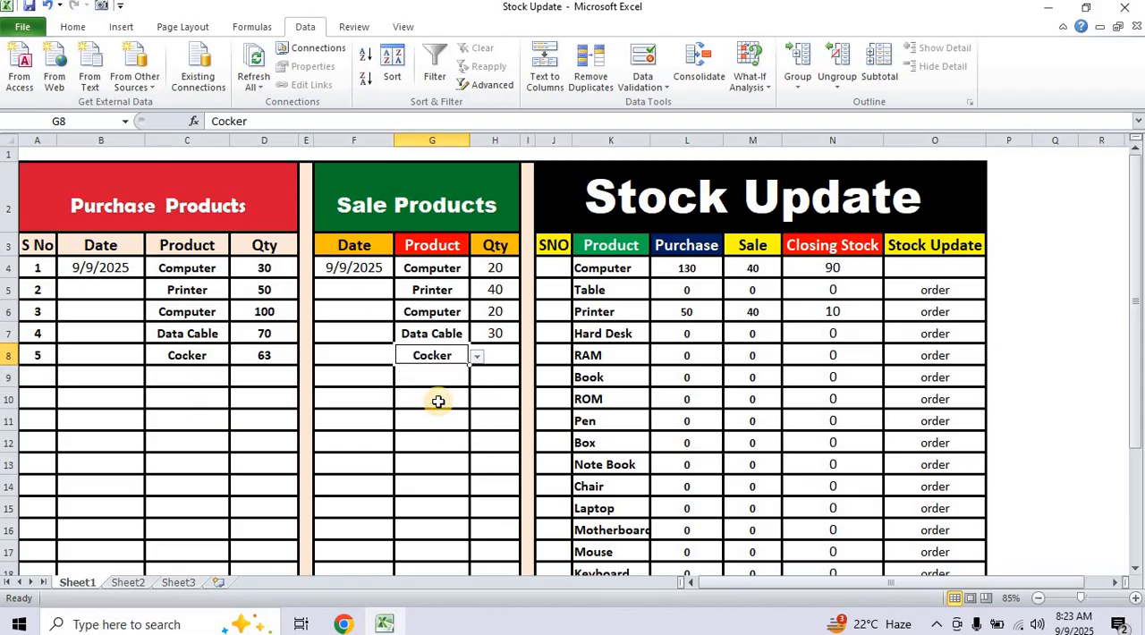
{"action": "left_click", "coordinate": [499, 358]}
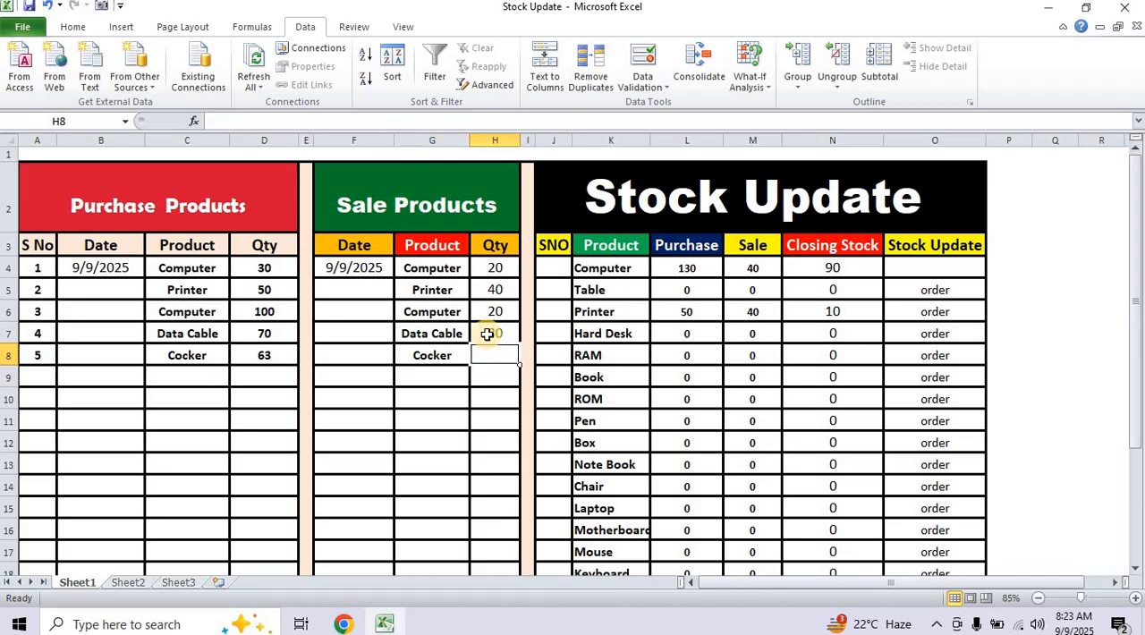
{"action": "type", "text": "20"}
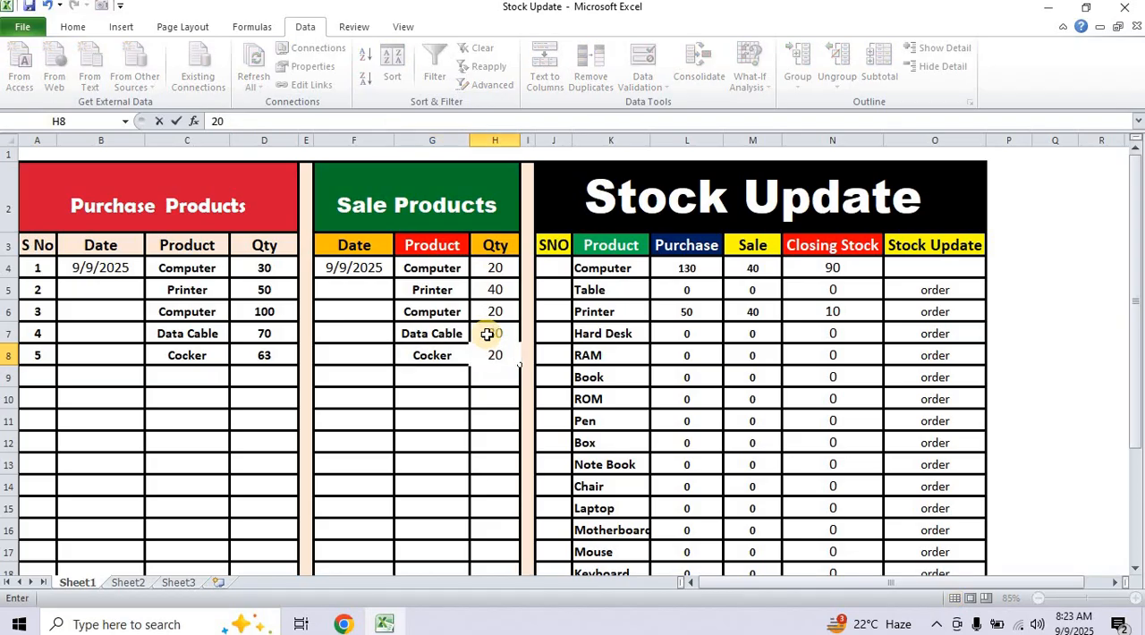
{"action": "key", "text": "Return"}
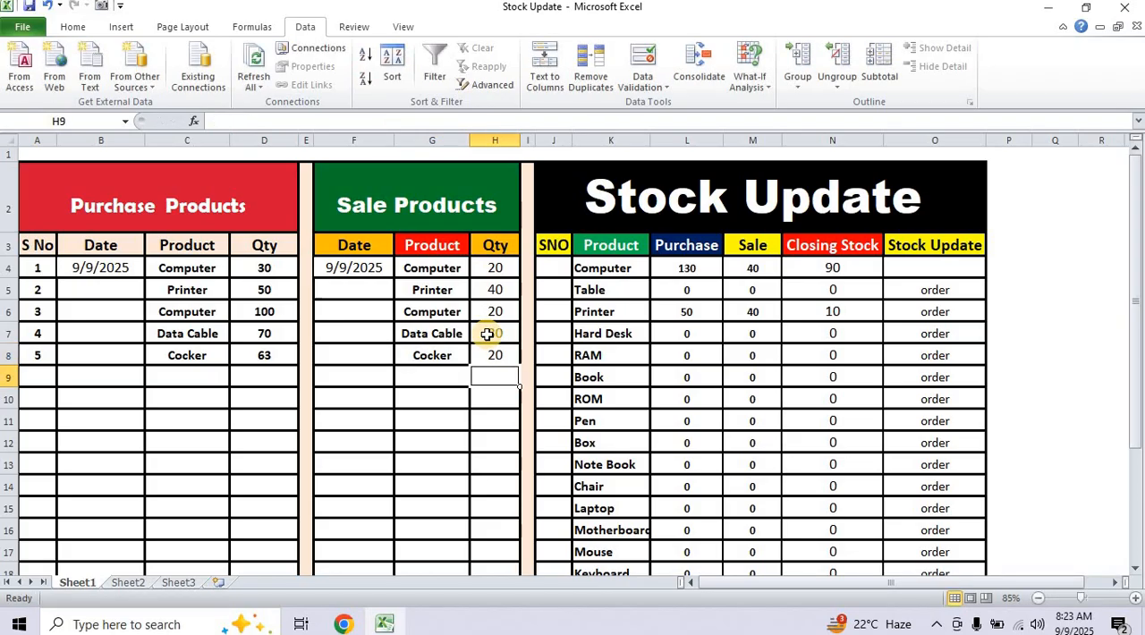
Examine the Cocker row's purchase, sale, closing stock and order status in the Stock Update table.
{"action": "scroll", "coordinate": [555, 376], "scroll_direction": "down", "scroll_amount": 4}
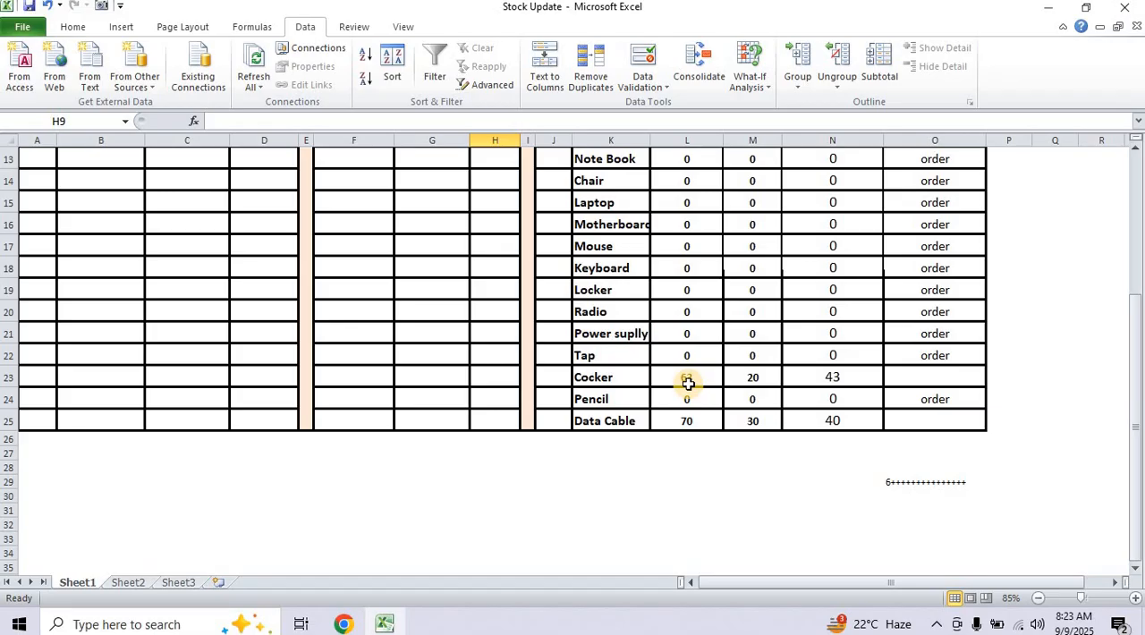
{"action": "scroll", "coordinate": [687, 383], "scroll_direction": "up", "scroll_amount": 2, "text": "ctrl"}
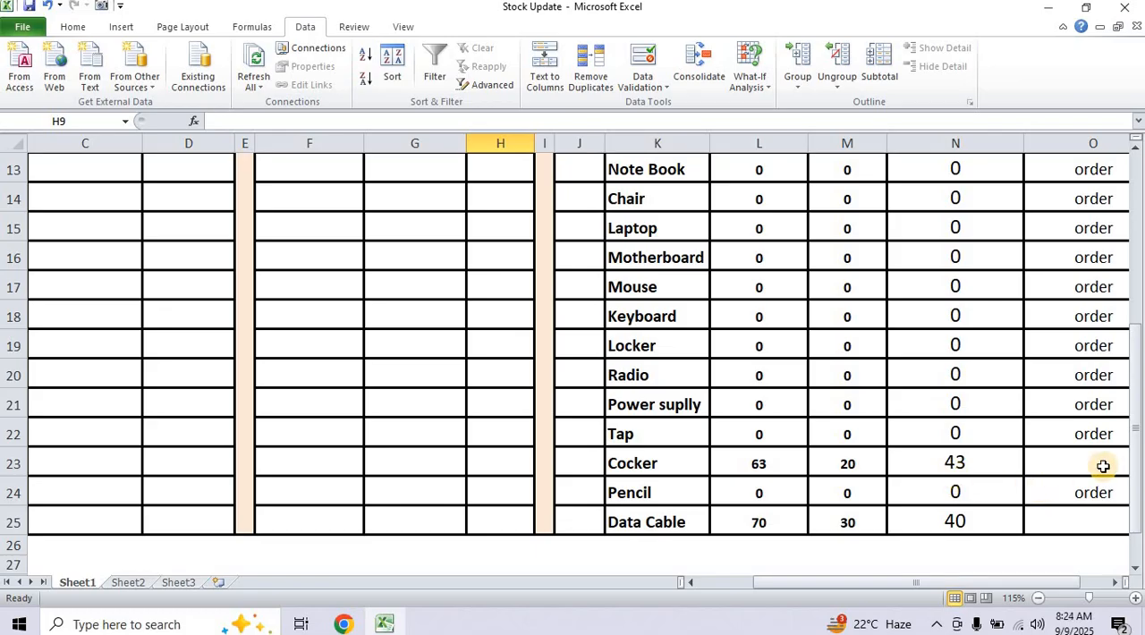
{"action": "scroll", "coordinate": [1093, 463], "scroll_direction": "up", "scroll_amount": 4}
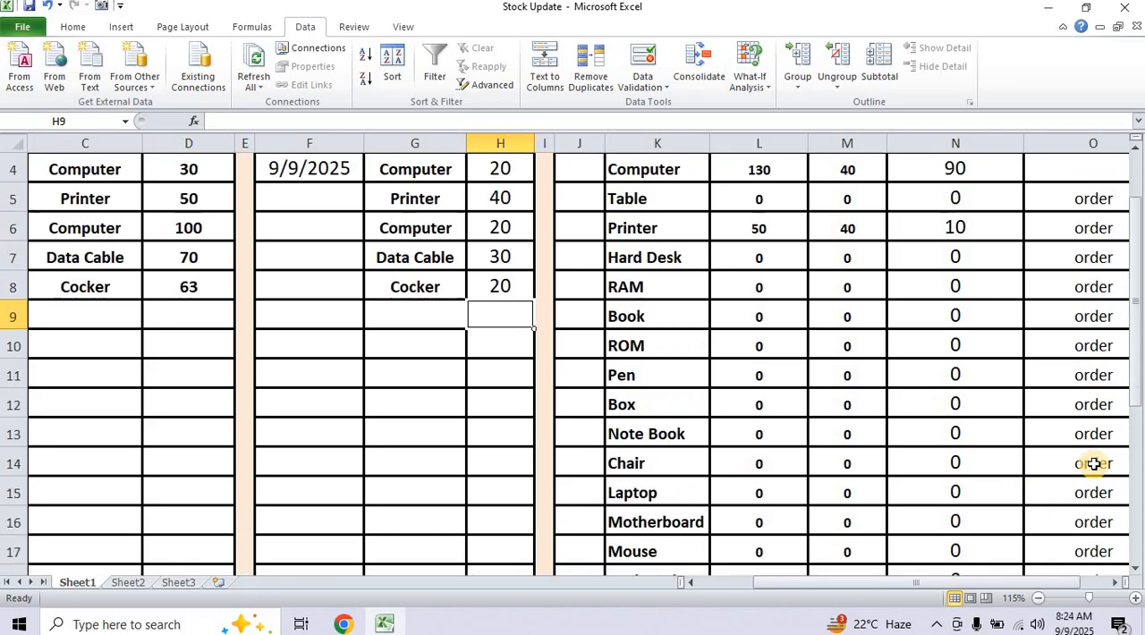
{"action": "scroll", "coordinate": [921, 482], "scroll_direction": "down", "scroll_amount": 3}
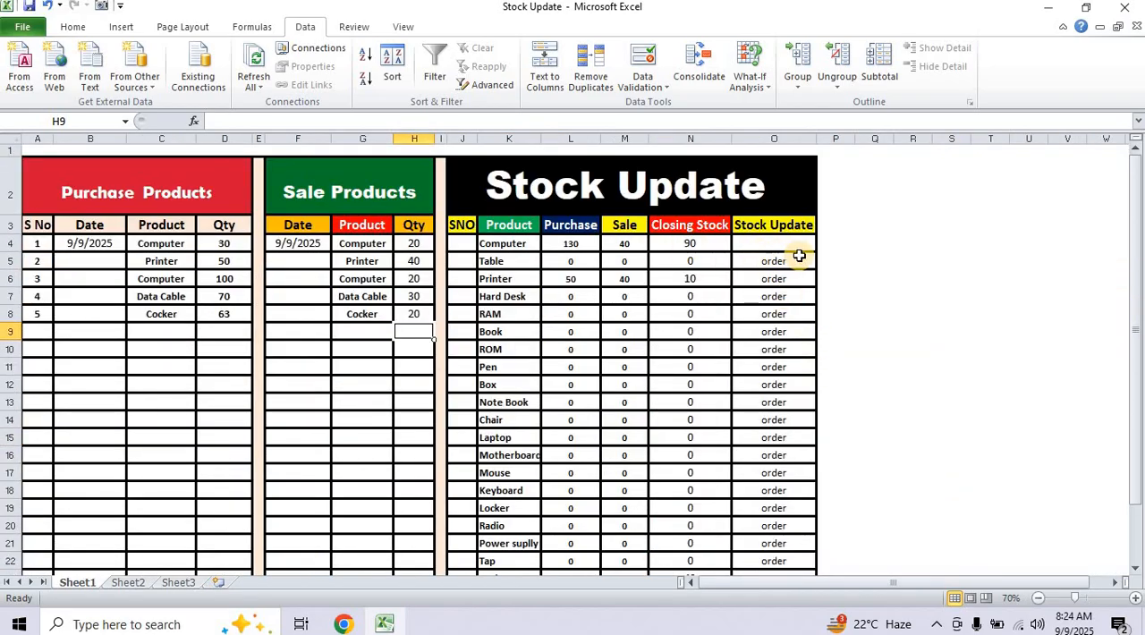
{"action": "scroll", "coordinate": [777, 355], "scroll_direction": "down", "scroll_amount": 2}
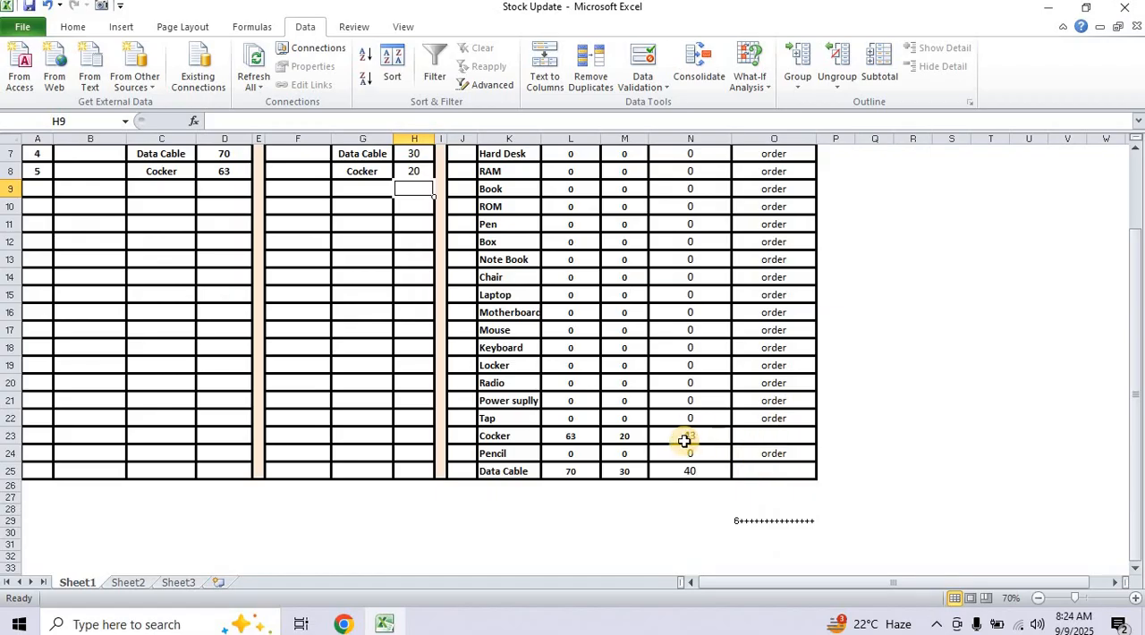
{"action": "scroll", "coordinate": [762, 438], "scroll_direction": "up", "scroll_amount": 1}
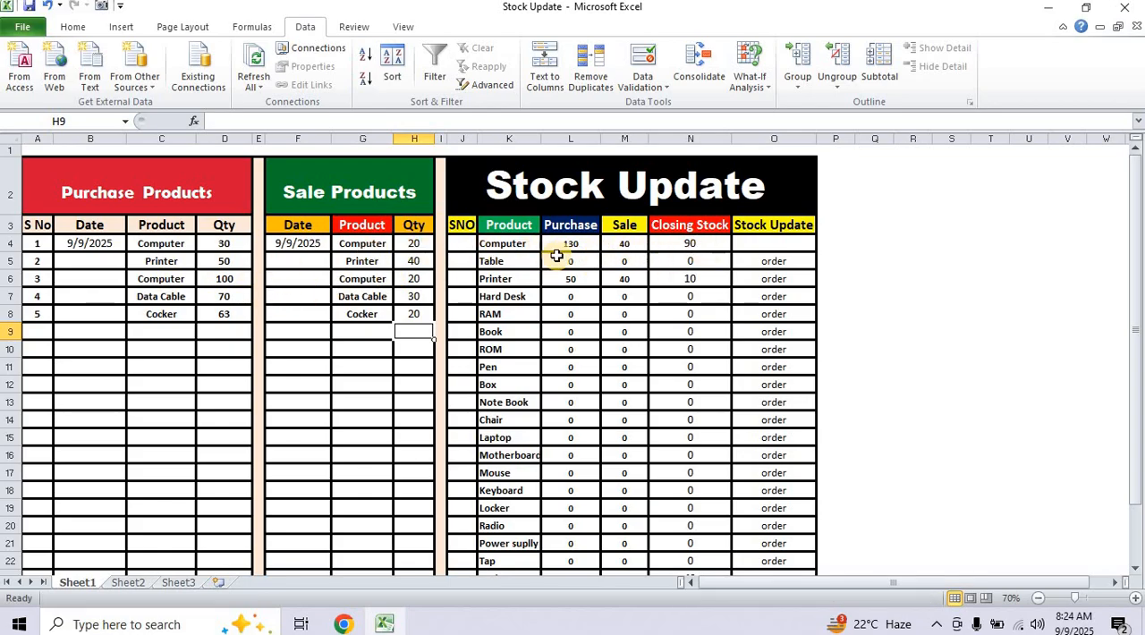
Record another Computer purchase in row 9, choosing the product in C9 and entering the quantity 10 in D9.
{"action": "left_click", "coordinate": [181, 332]}
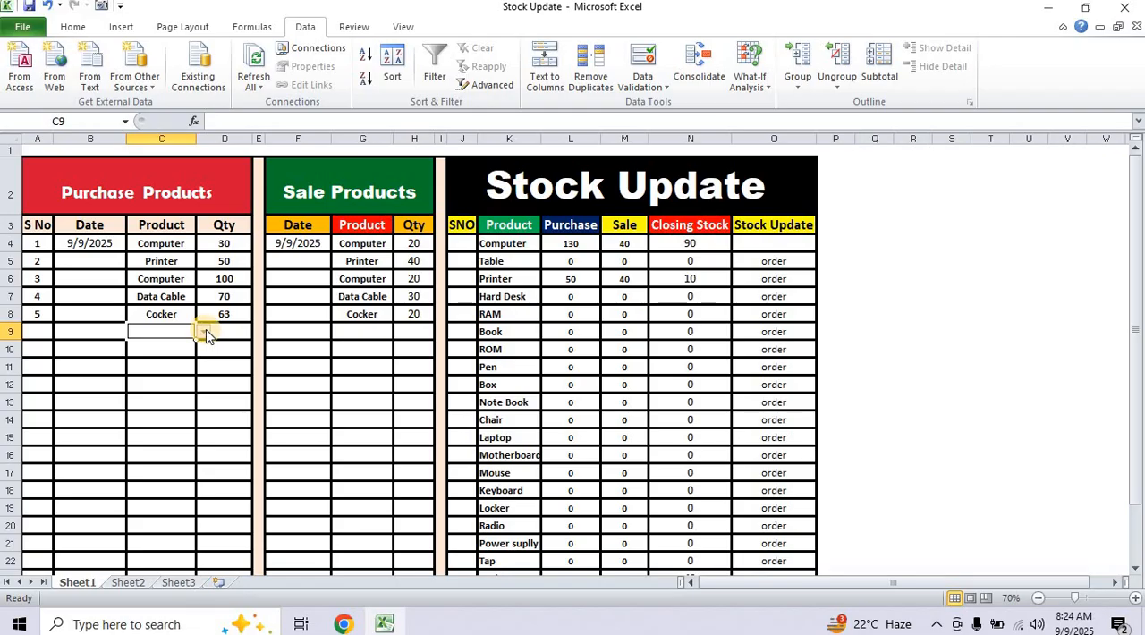
{"action": "left_click", "coordinate": [206, 331]}
{"action": "left_click_drag", "start_coordinate": [207, 385], "coordinate": [211, 354]}
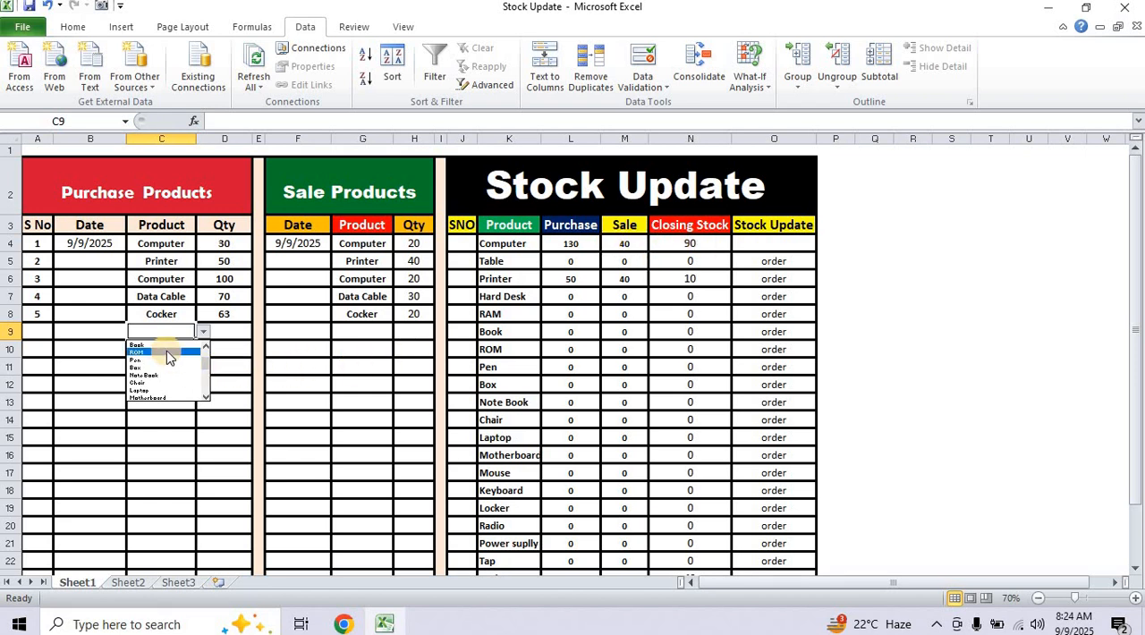
{"action": "scroll", "coordinate": [404, 437], "scroll_direction": "up", "scroll_amount": 2}
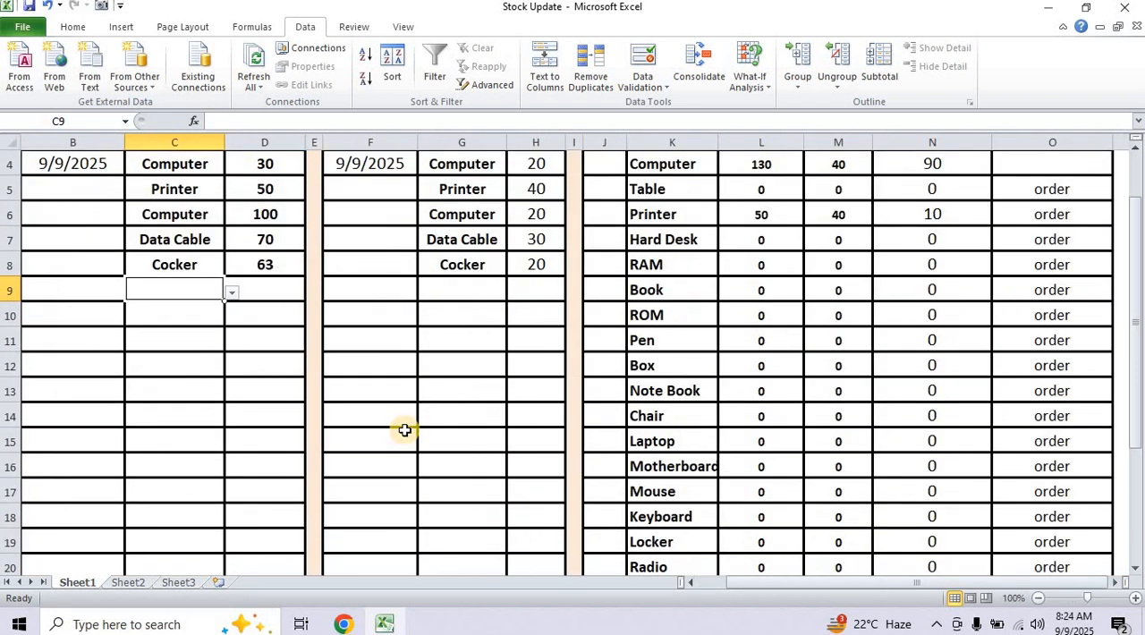
{"action": "scroll", "coordinate": [404, 431], "scroll_direction": "up", "scroll_amount": 1}
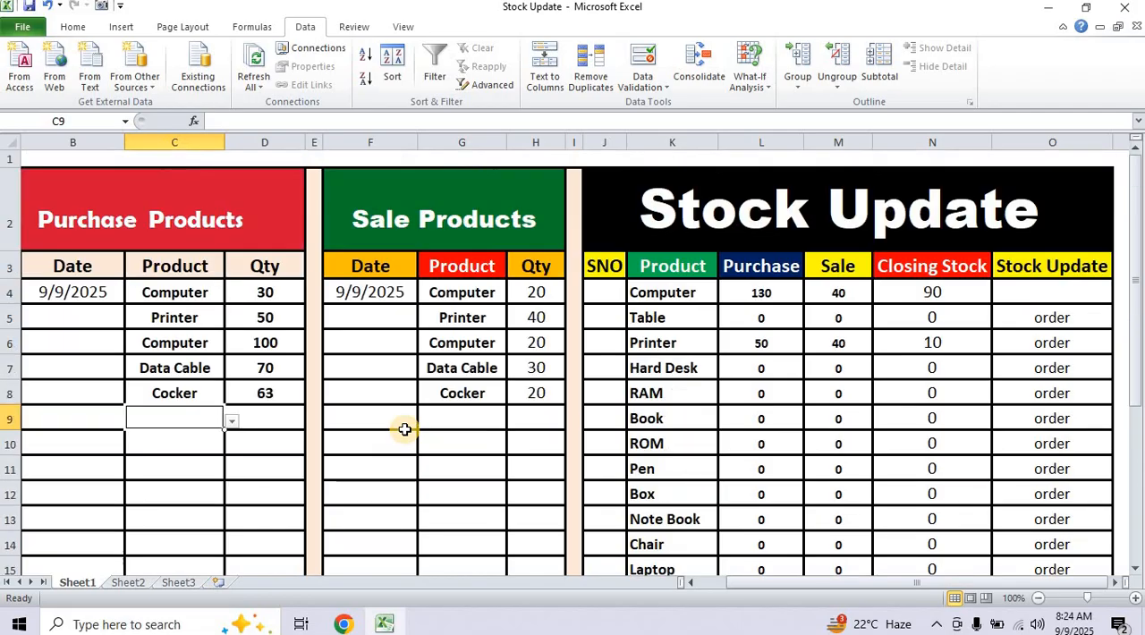
{"action": "left_click", "coordinate": [233, 423]}
{"action": "left_click_drag", "start_coordinate": [233, 502], "coordinate": [225, 441]}
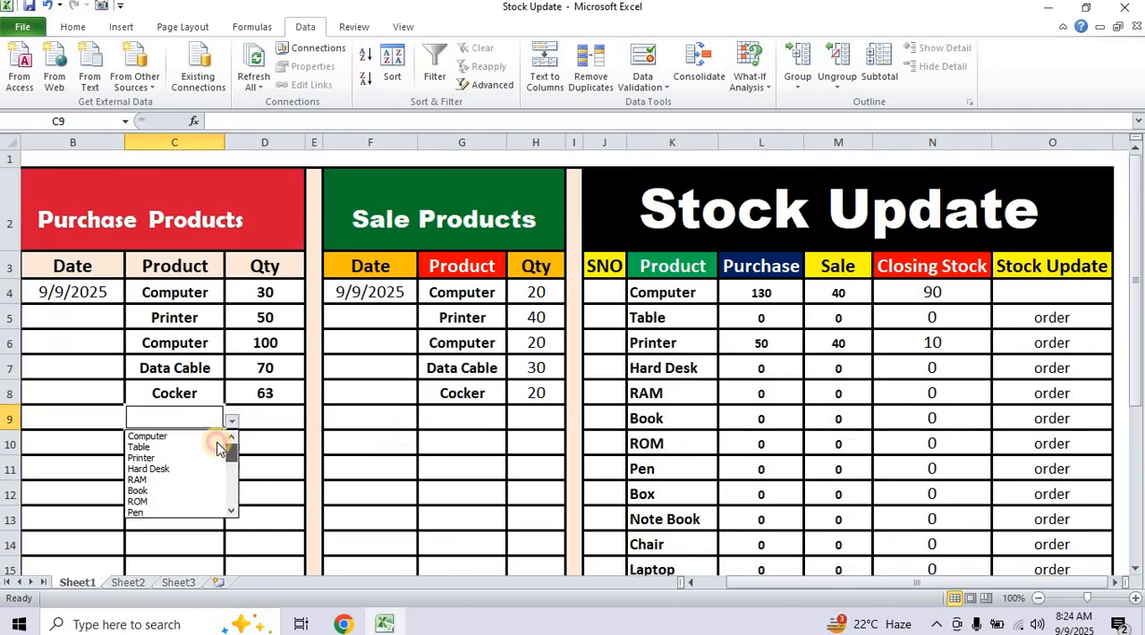
{"action": "left_click", "coordinate": [154, 437]}
{"action": "left_click", "coordinate": [274, 415]}
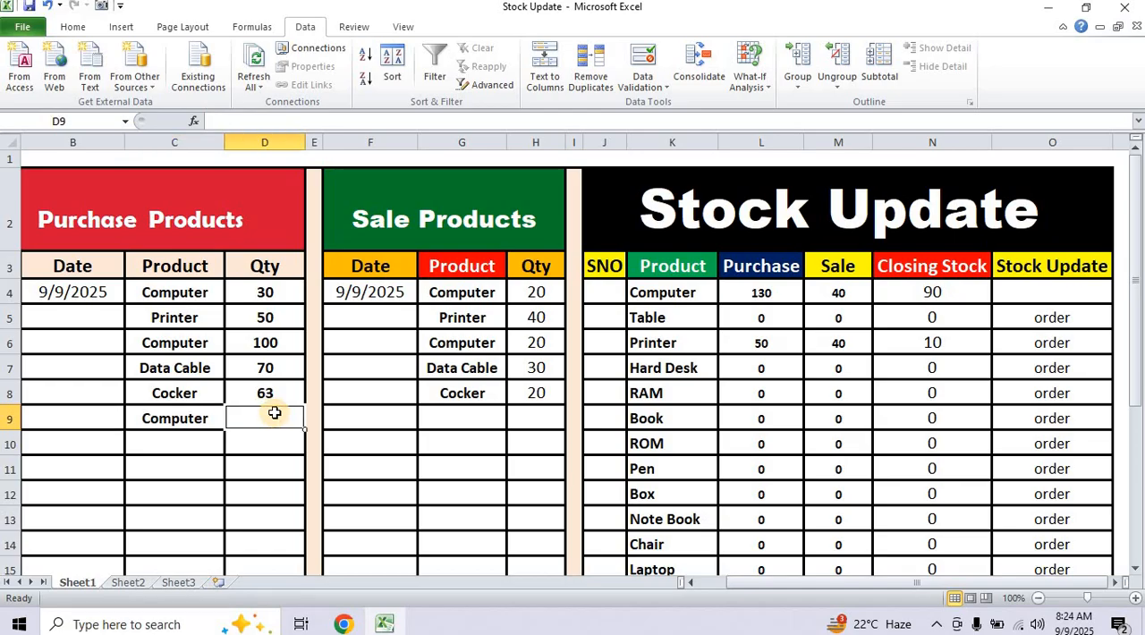
{"action": "type", "text": "10"}
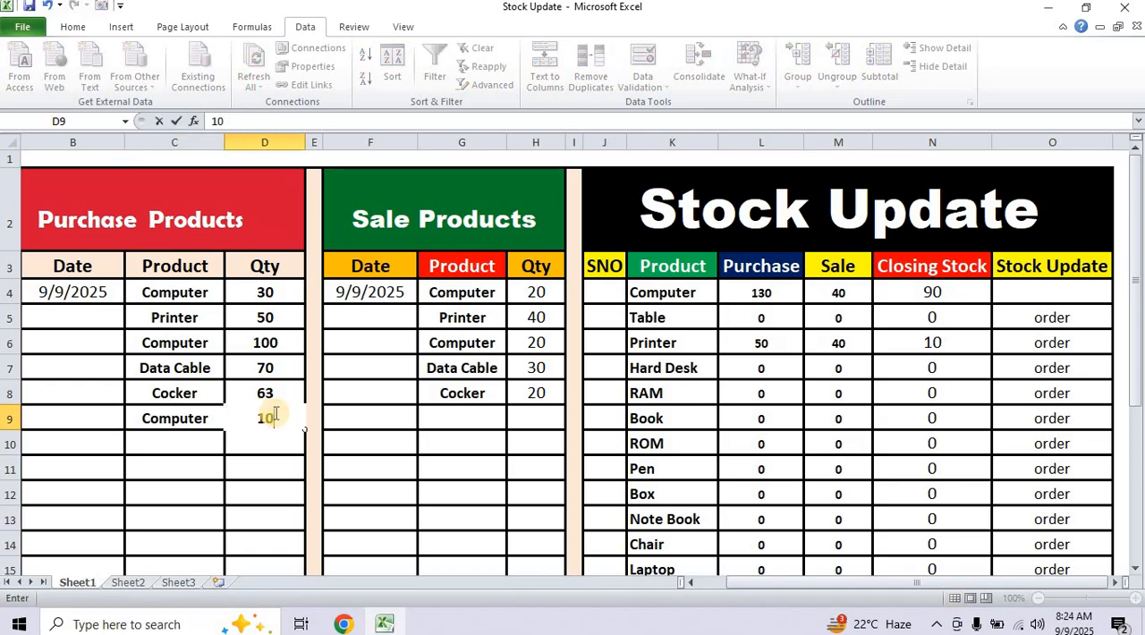
{"action": "key", "text": "Return"}
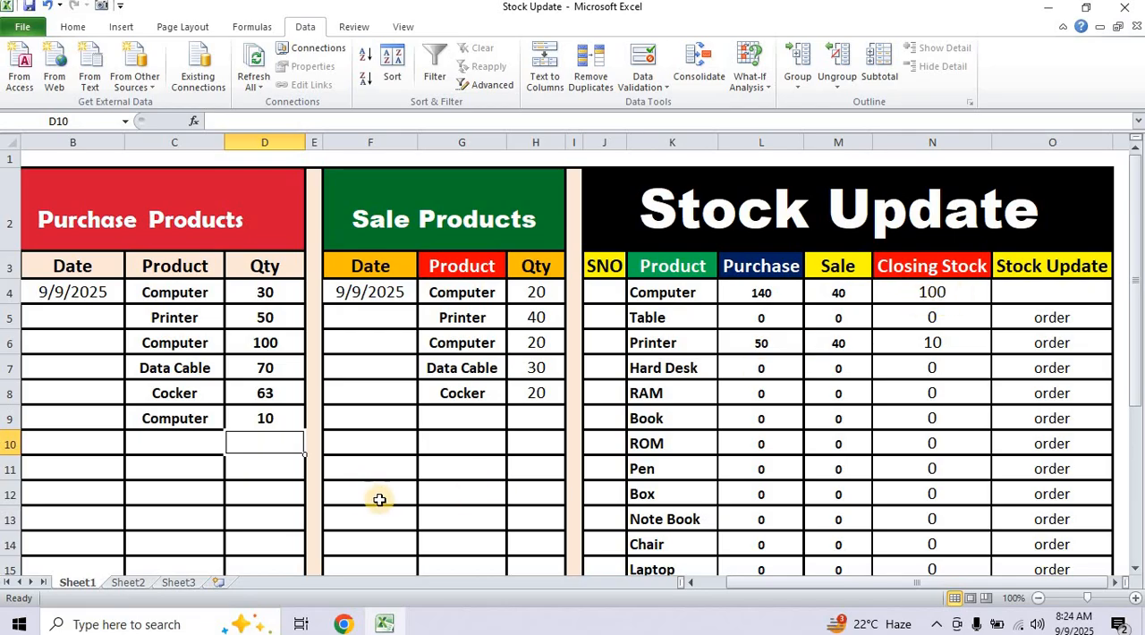
Review the Stock Update table's purchase totals, closing stock and order status across all products.
{"action": "scroll", "coordinate": [376, 492], "scroll_direction": "down", "scroll_amount": 1}
{"action": "scroll", "coordinate": [460, 494], "scroll_direction": "down", "scroll_amount": 1}
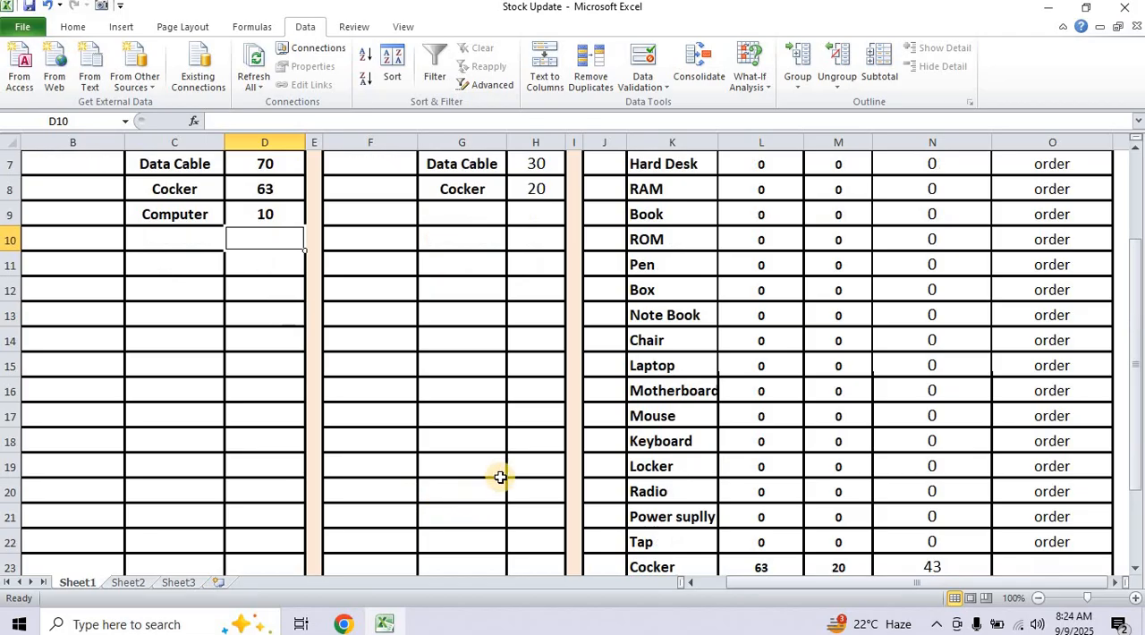
{"action": "scroll", "coordinate": [504, 472], "scroll_direction": "down", "scroll_amount": 1}
{"action": "scroll", "coordinate": [500, 454], "scroll_direction": "up", "scroll_amount": 1}
{"action": "scroll", "coordinate": [332, 358], "scroll_direction": "up", "scroll_amount": 2}
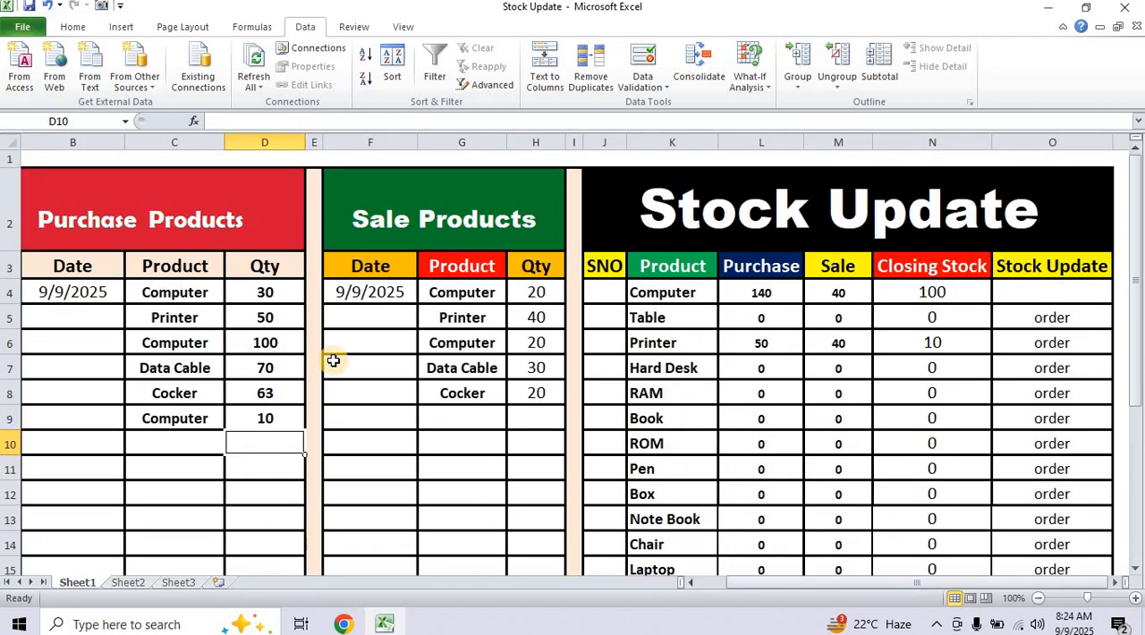
{"action": "scroll", "coordinate": [302, 363], "scroll_direction": "down", "scroll_amount": 1}
{"action": "scroll", "coordinate": [281, 367], "scroll_direction": "up", "scroll_amount": 1}
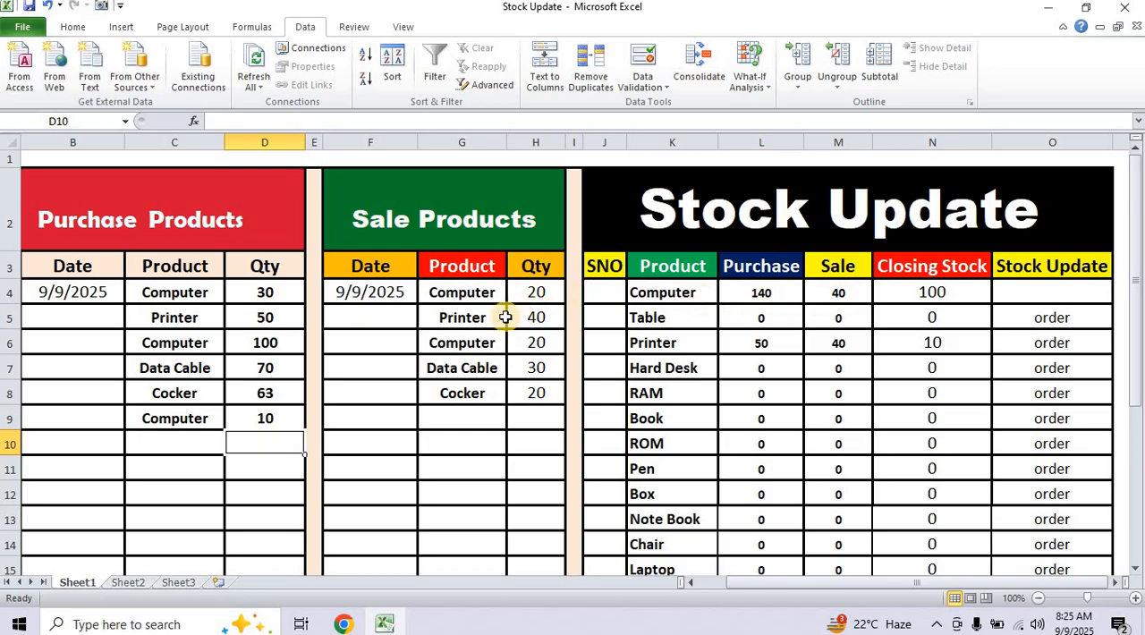
Record another Computer sale in row 9, choosing the product in G9 and entering the quantity 20 in H9.
{"action": "left_click", "coordinate": [476, 421]}
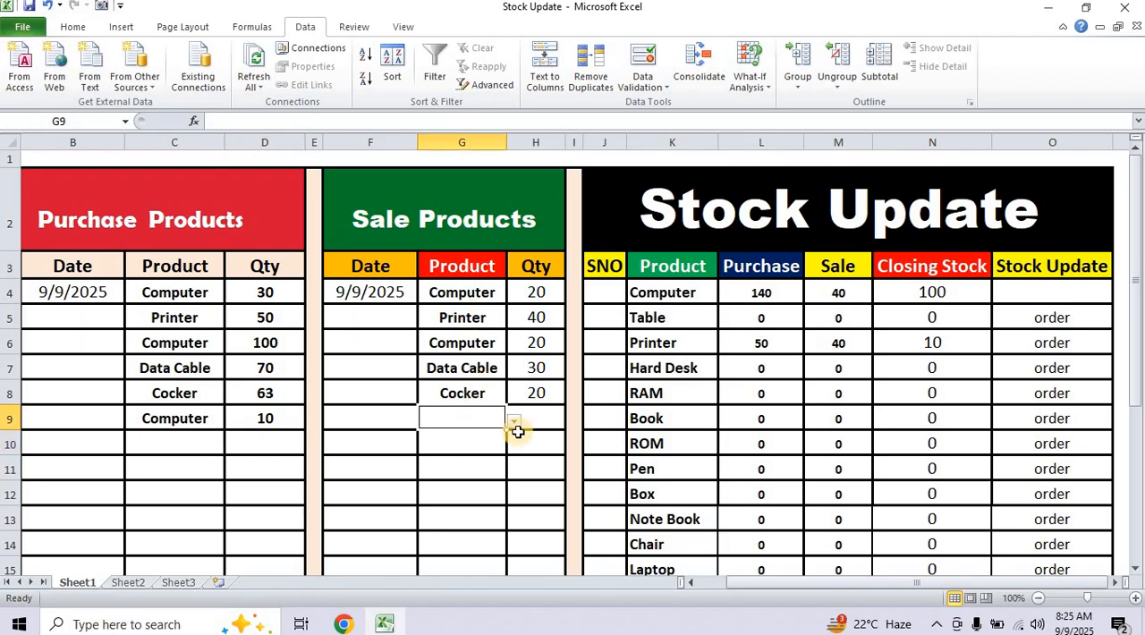
{"action": "left_click", "coordinate": [515, 421]}
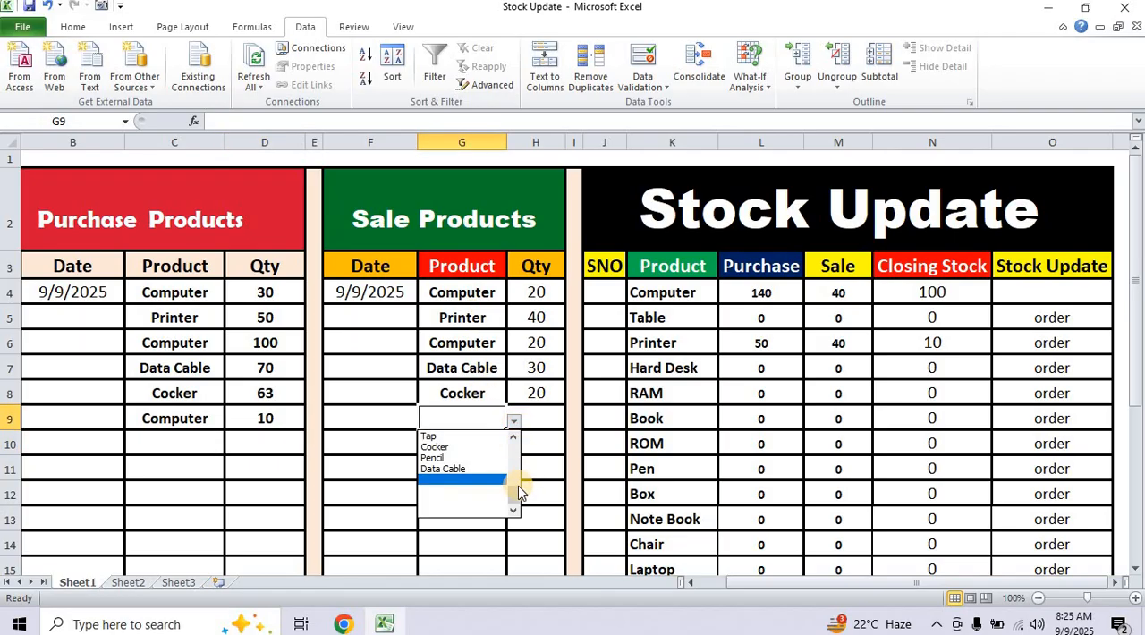
{"action": "left_click_drag", "start_coordinate": [516, 490], "coordinate": [513, 439]}
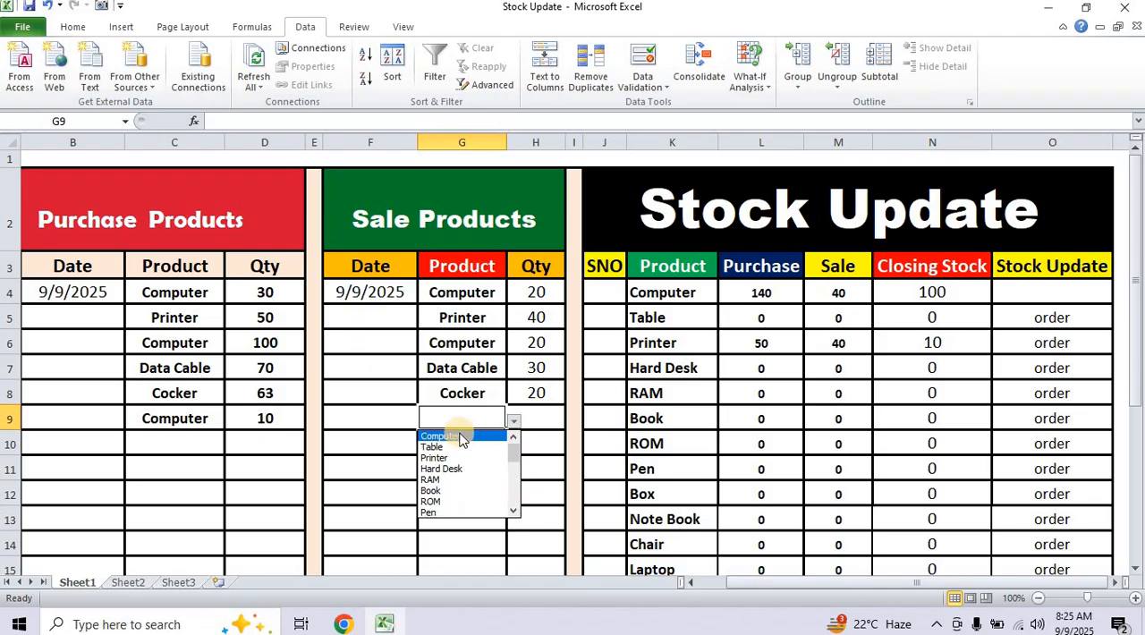
{"action": "left_click", "coordinate": [459, 438]}
{"action": "left_click", "coordinate": [537, 417]}
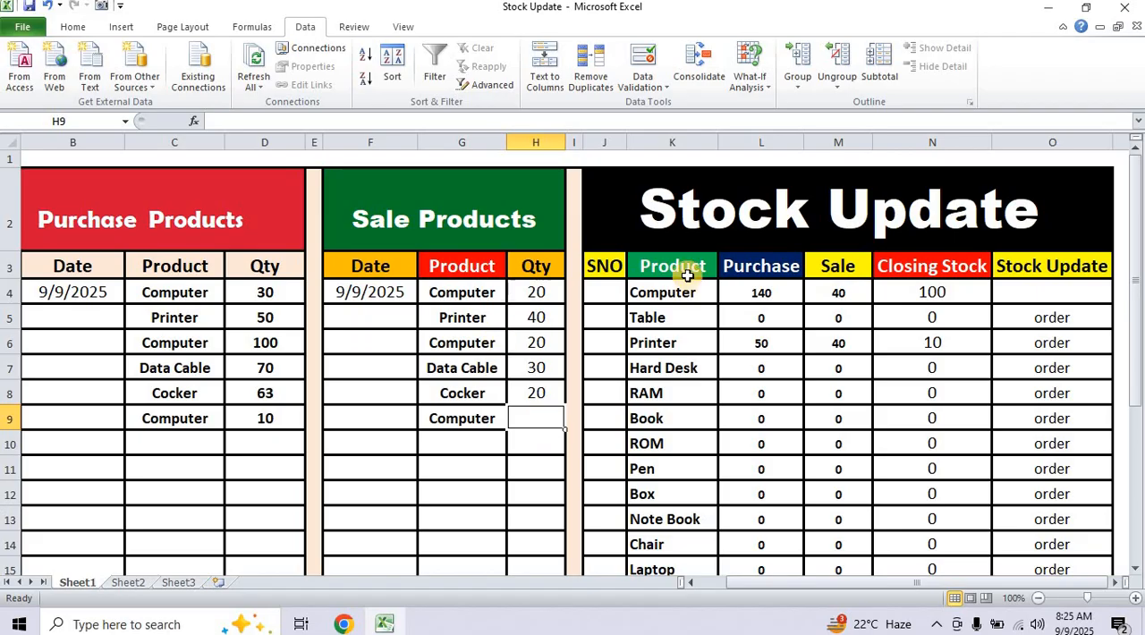
{"action": "type", "text": "2"}
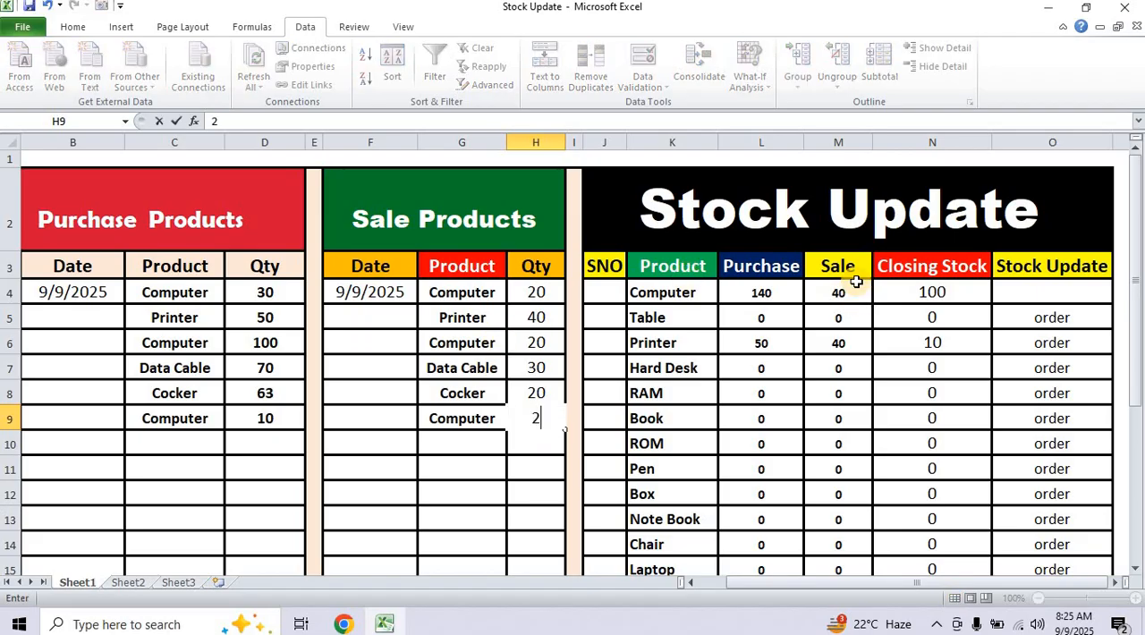
{"action": "type", "text": "0"}
{"action": "key", "text": "Return"}
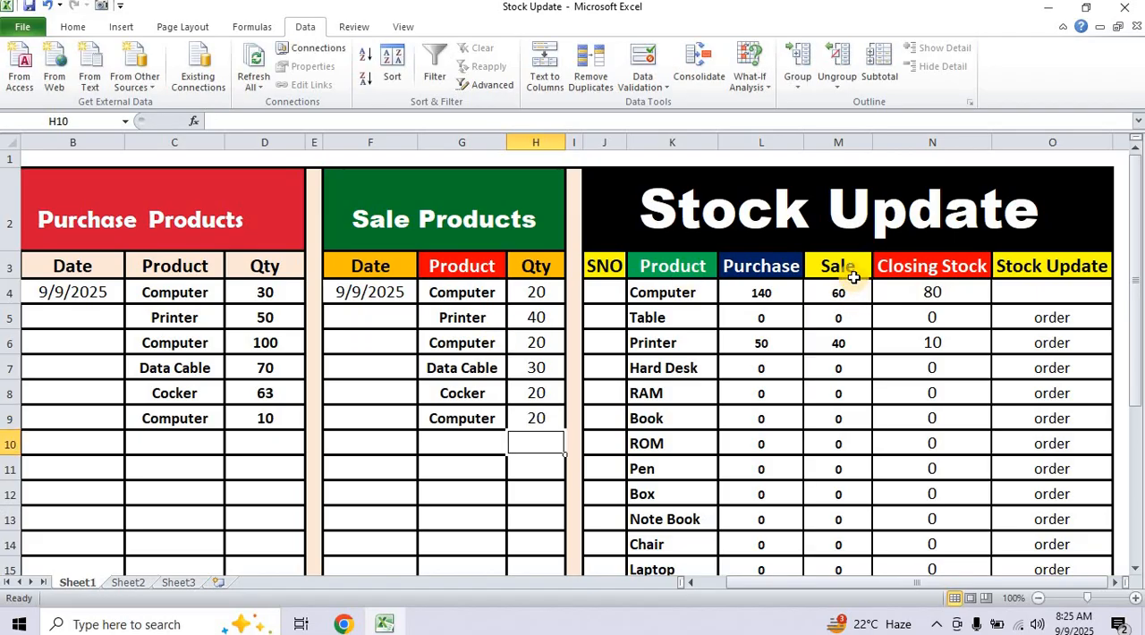